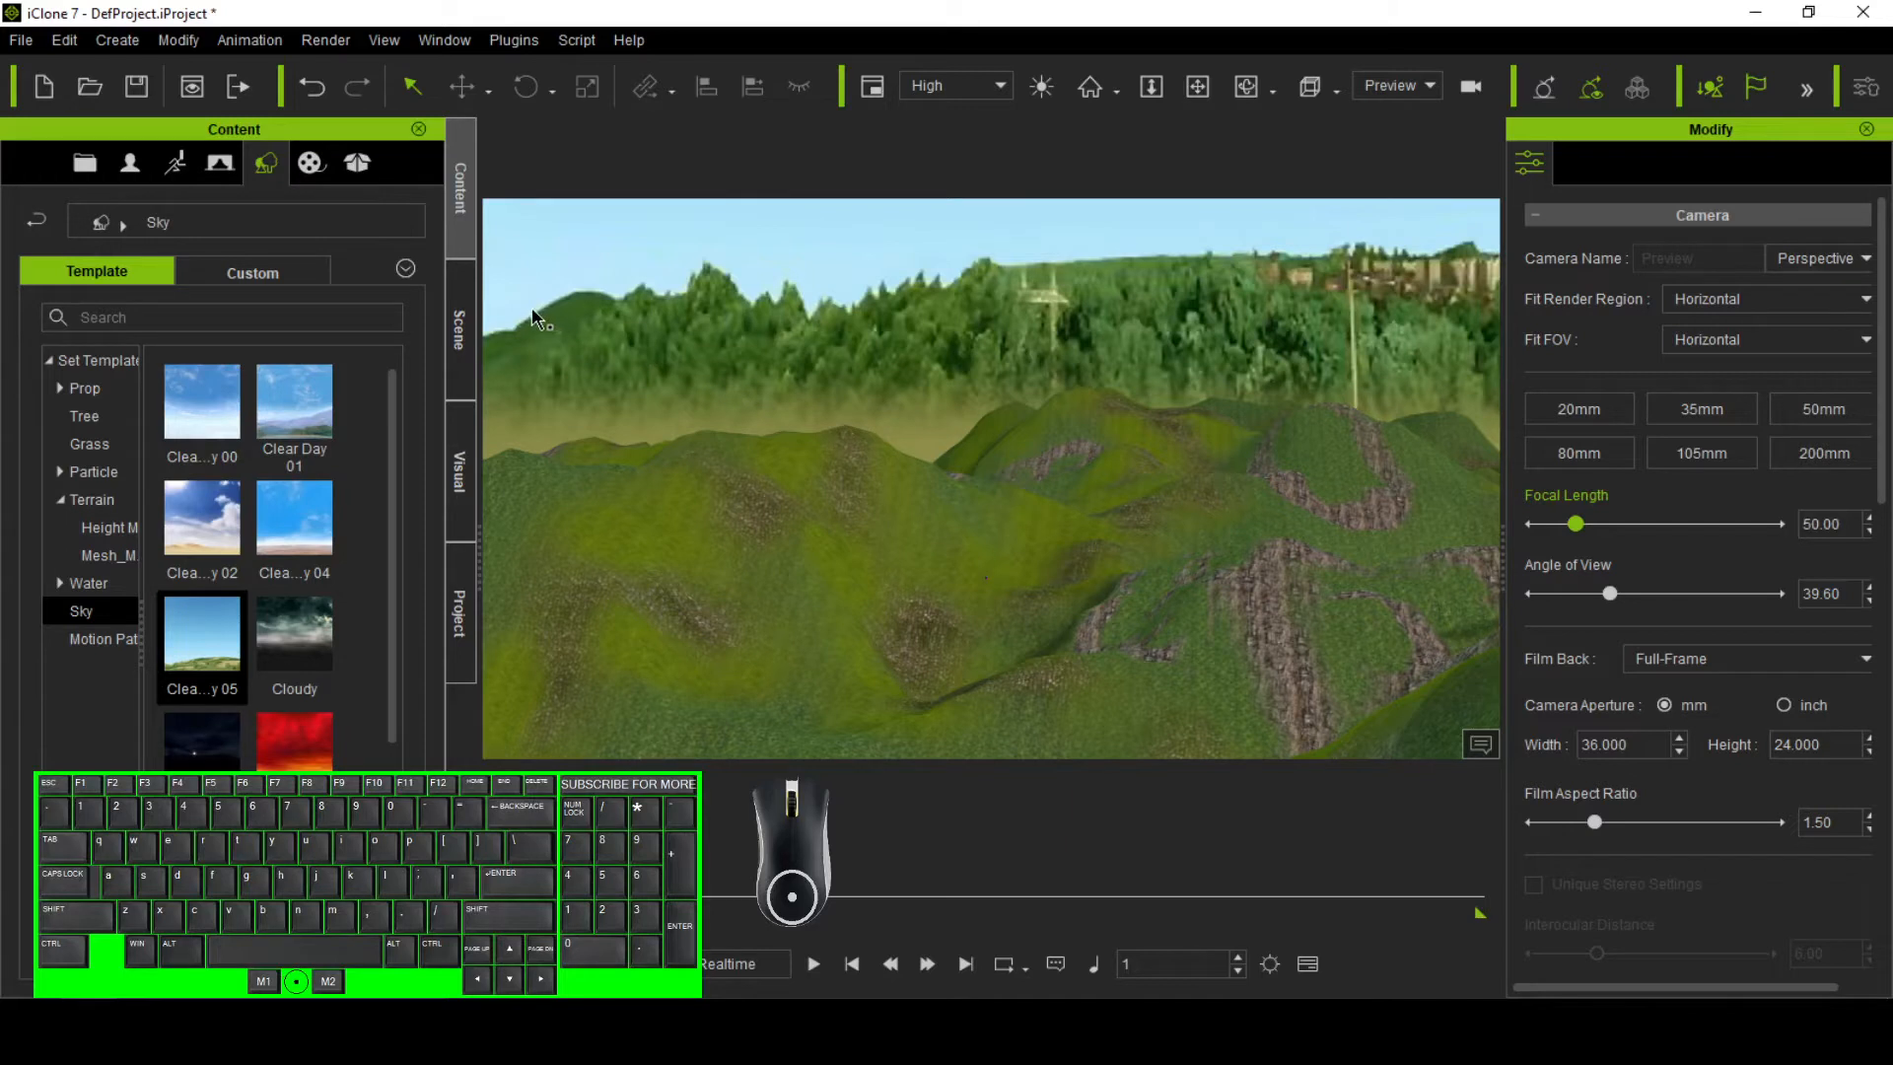
- Check the existing terrain in the scene, and replace it with the Butte template from the Height Map_Large terrains
left_click(460, 328)
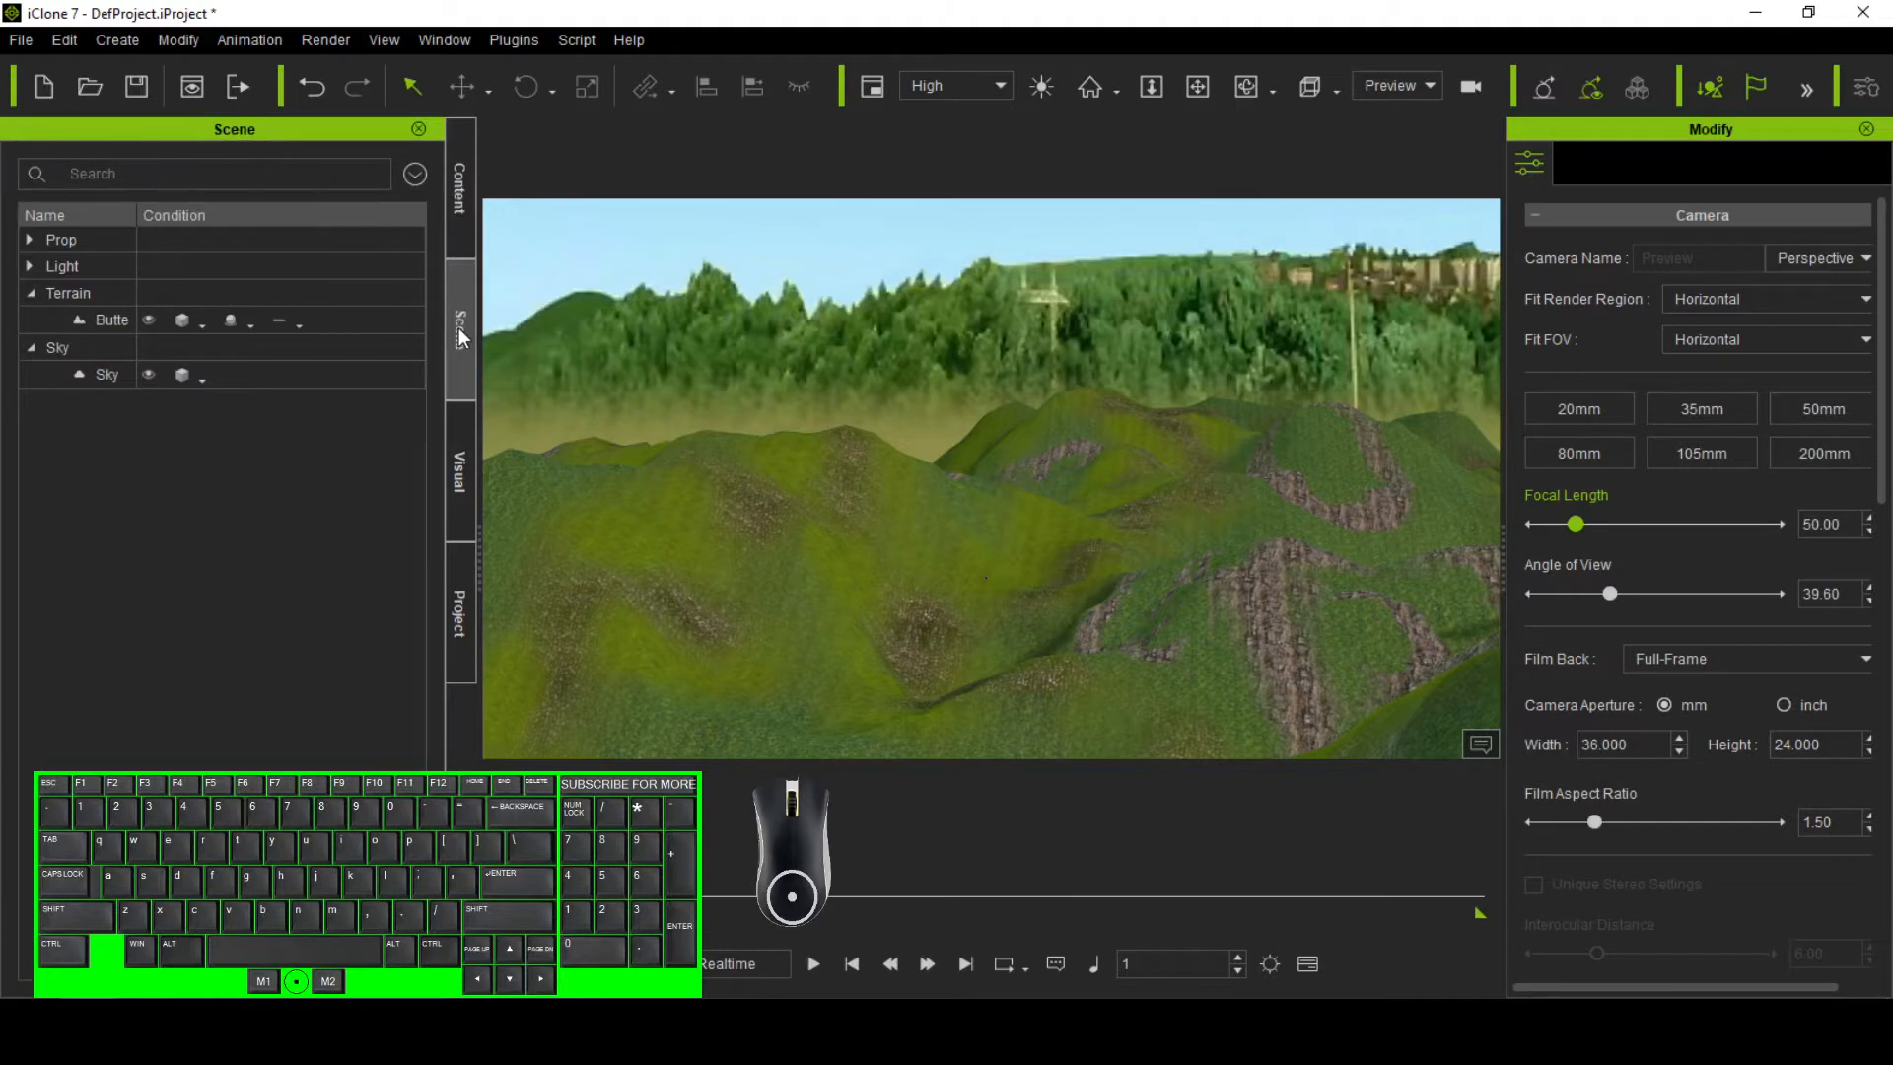
left_click(103, 321)
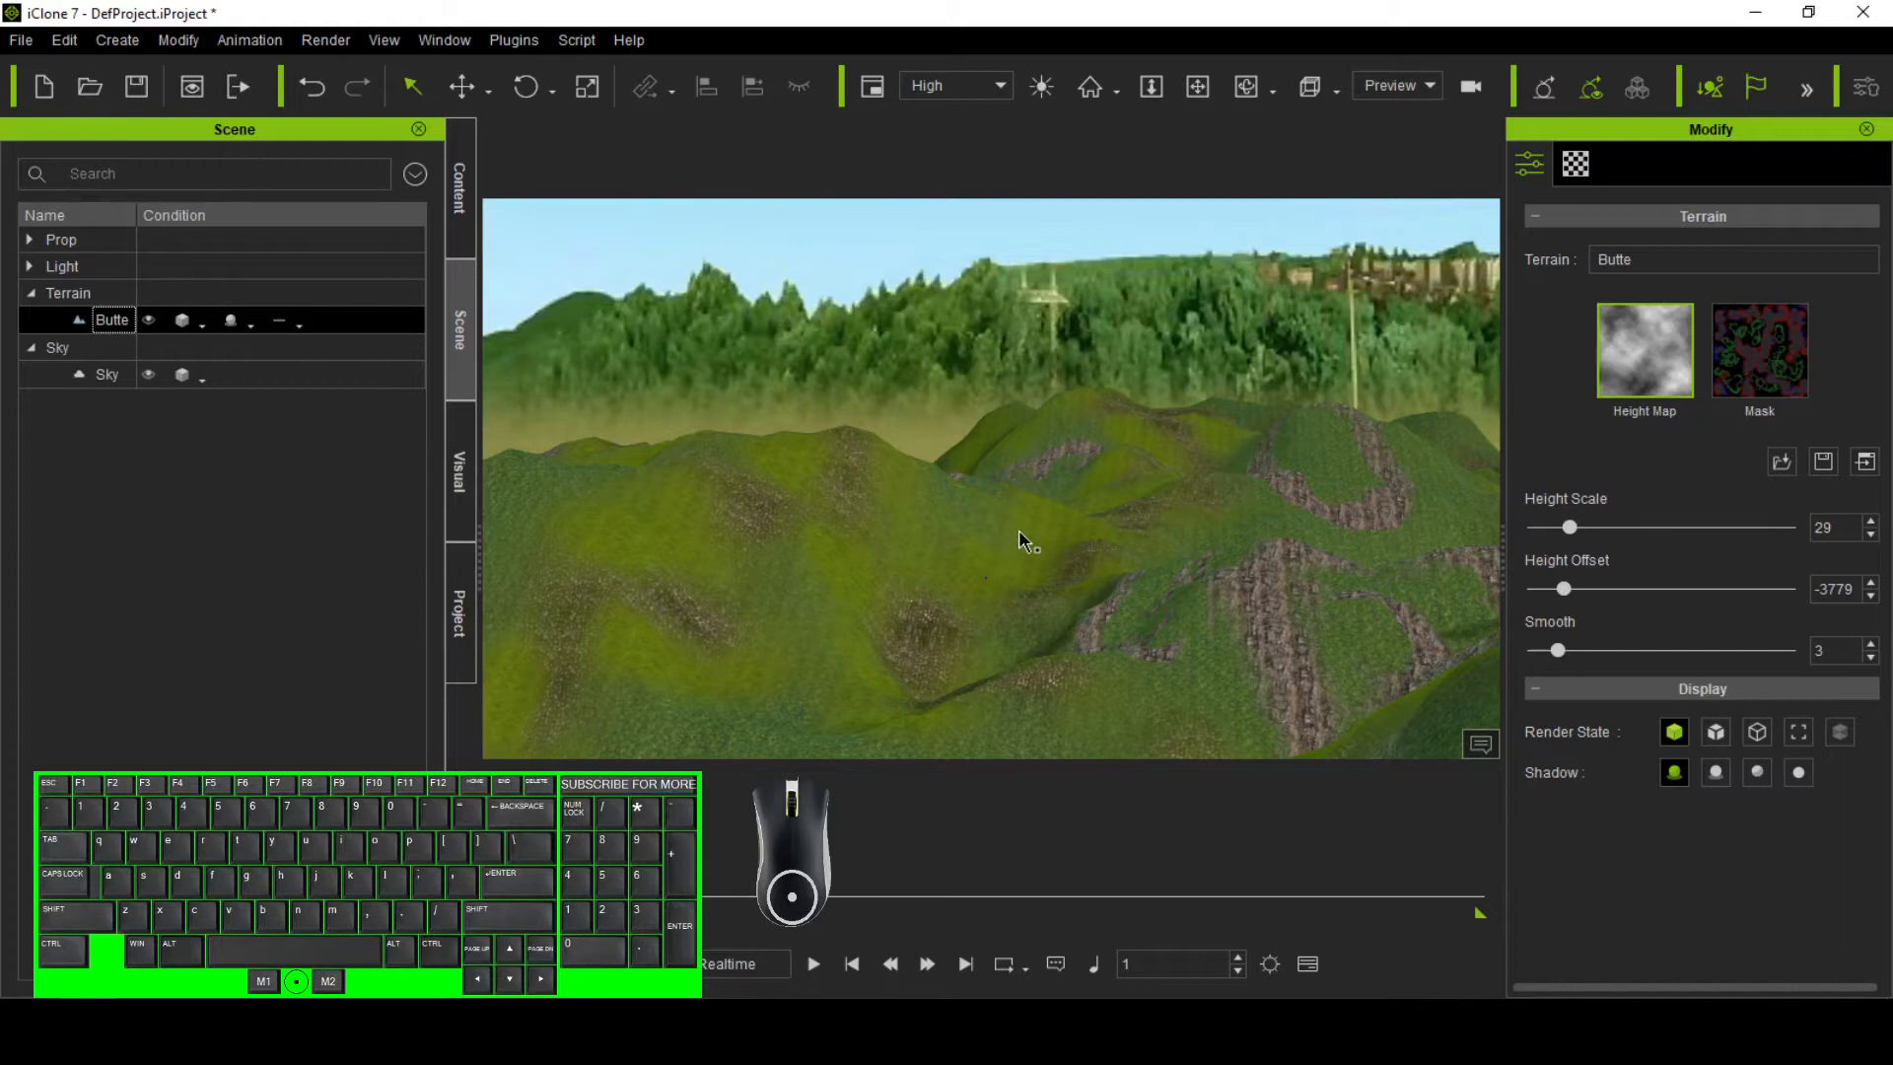
left_click(464, 215)
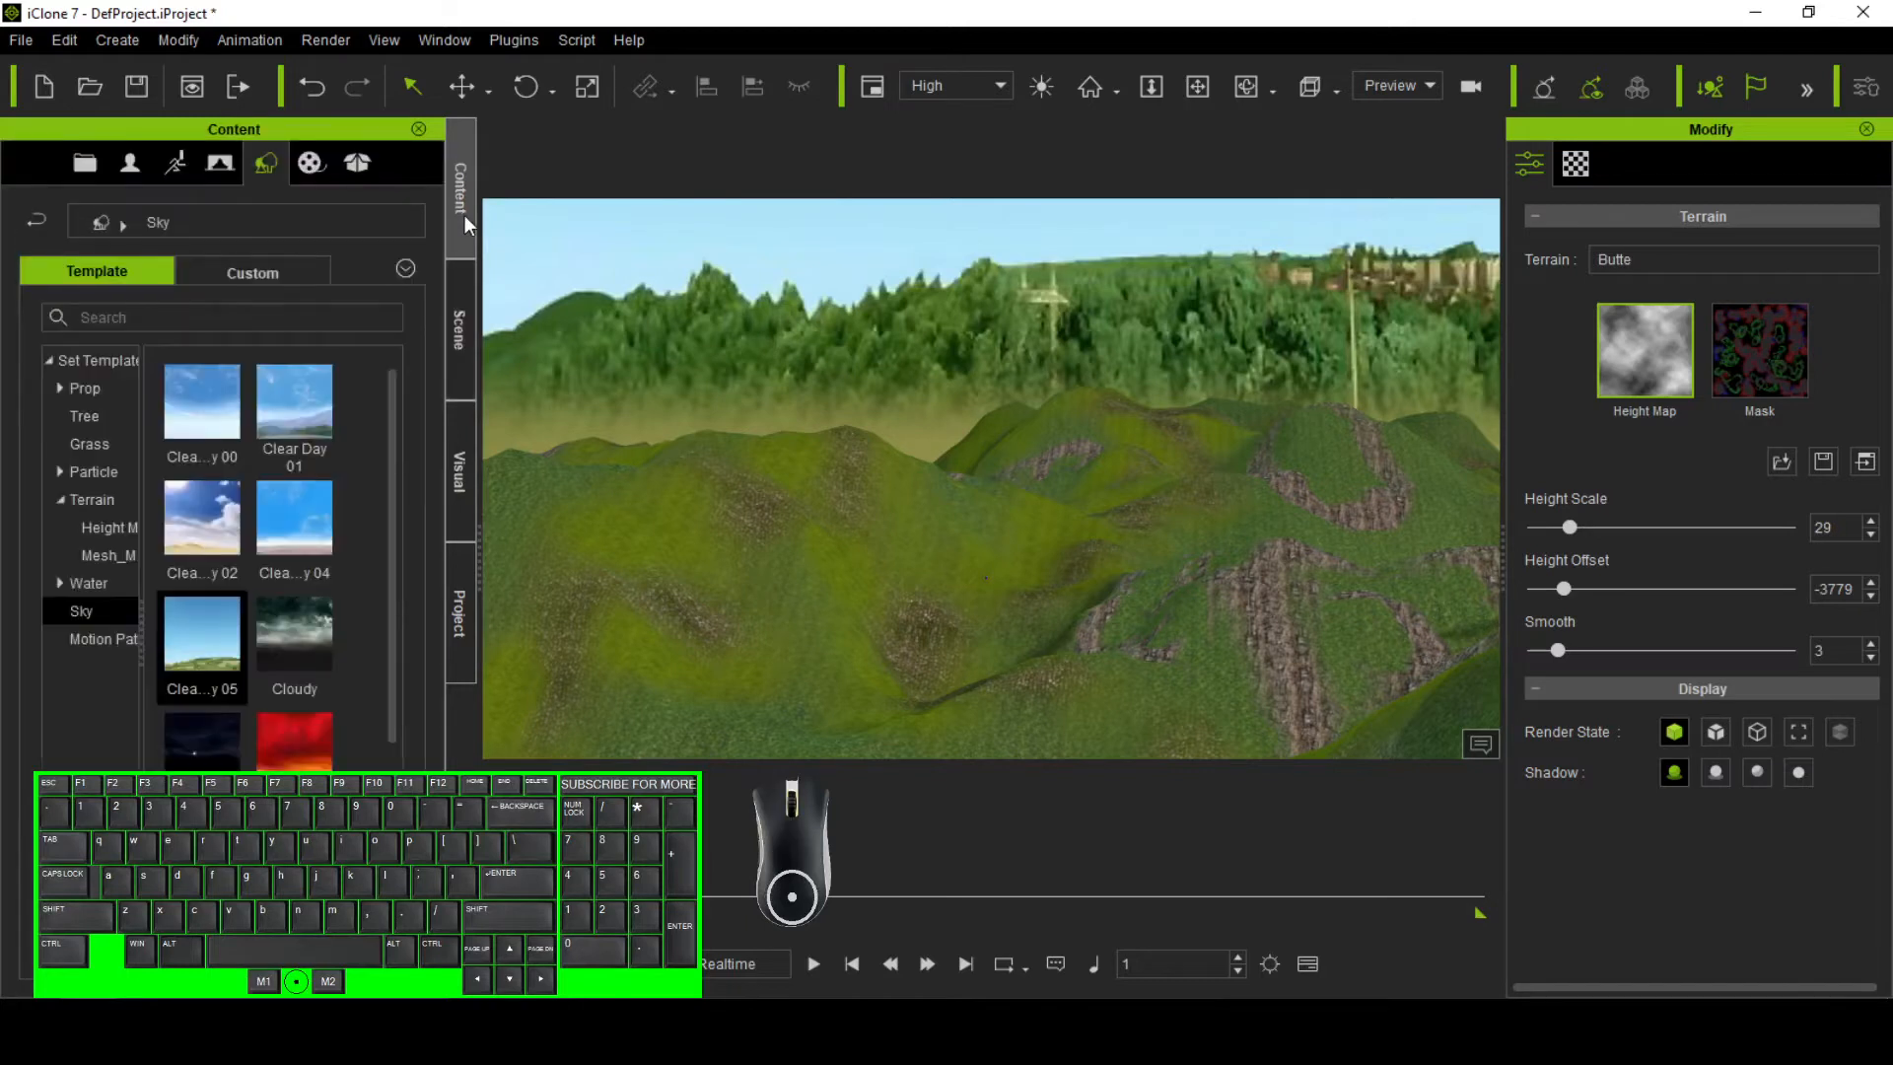
left_click(118, 520)
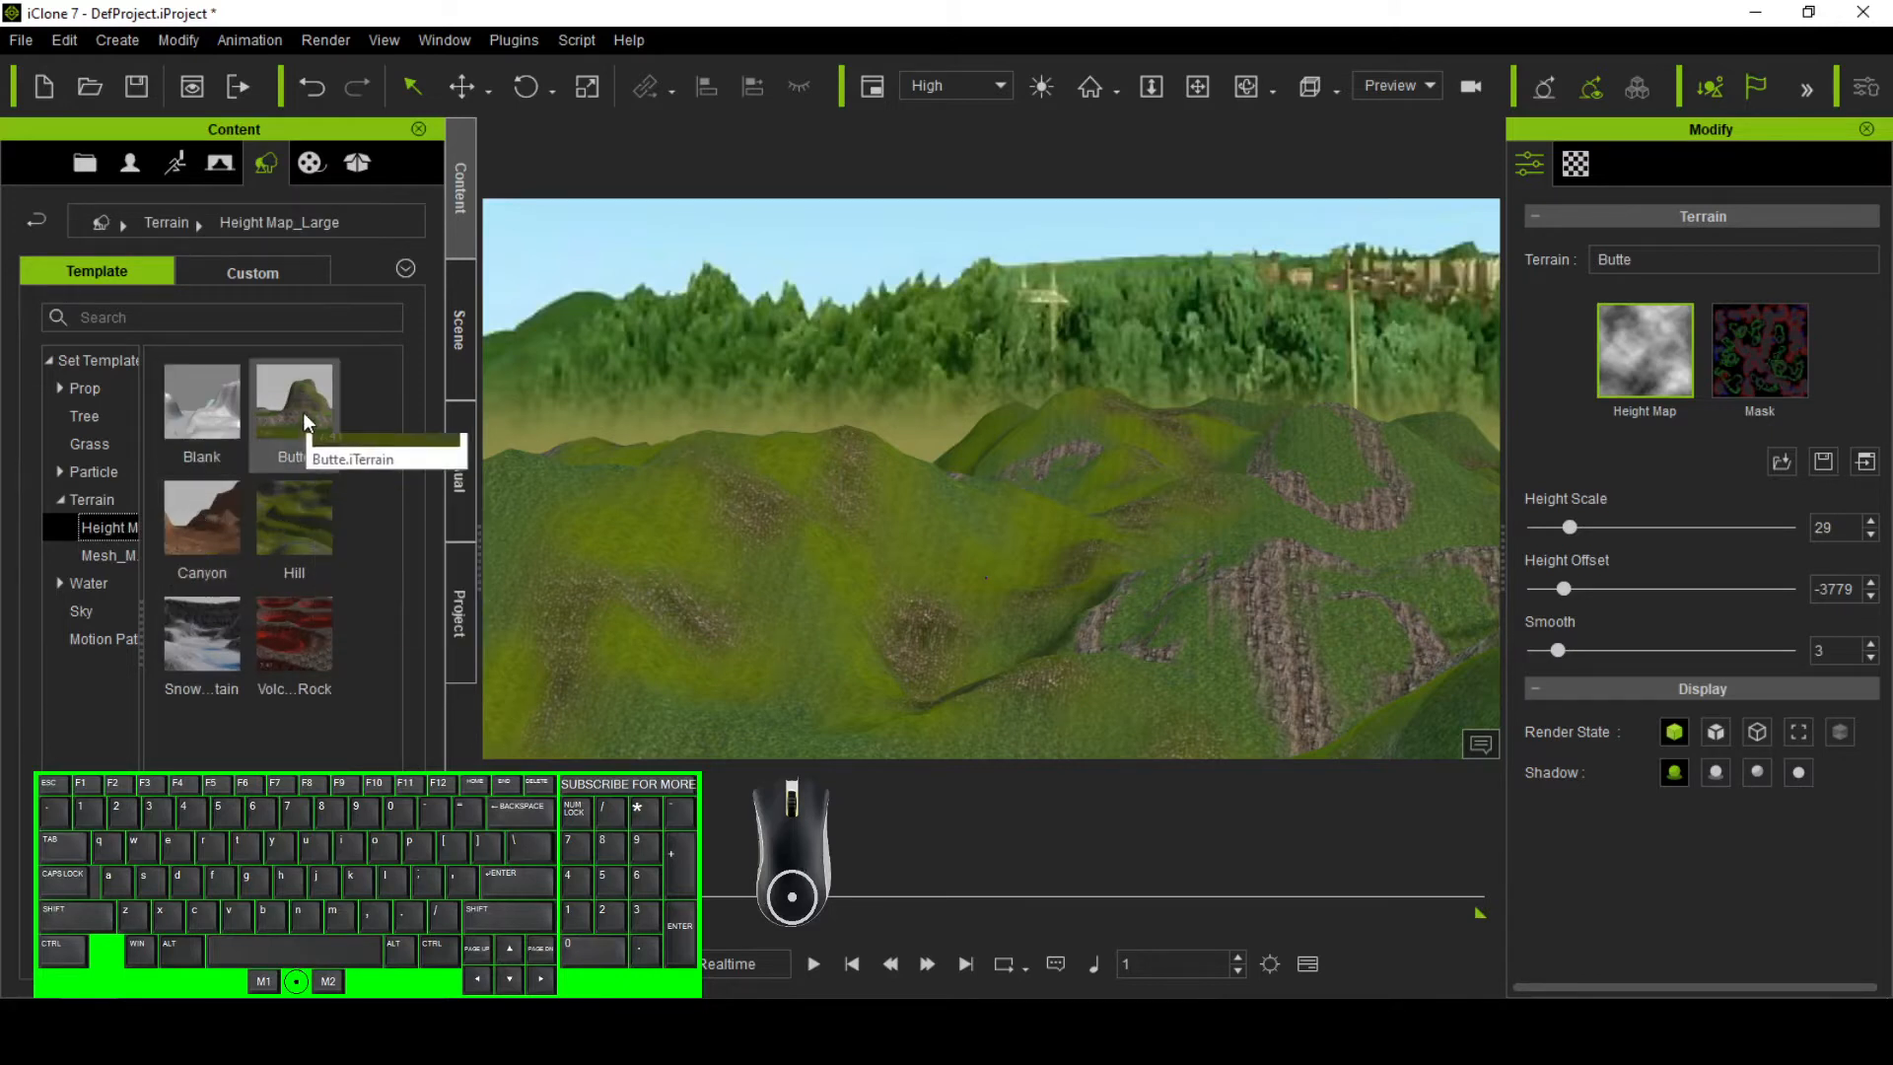
left_click_drag(304, 413, 772, 535)
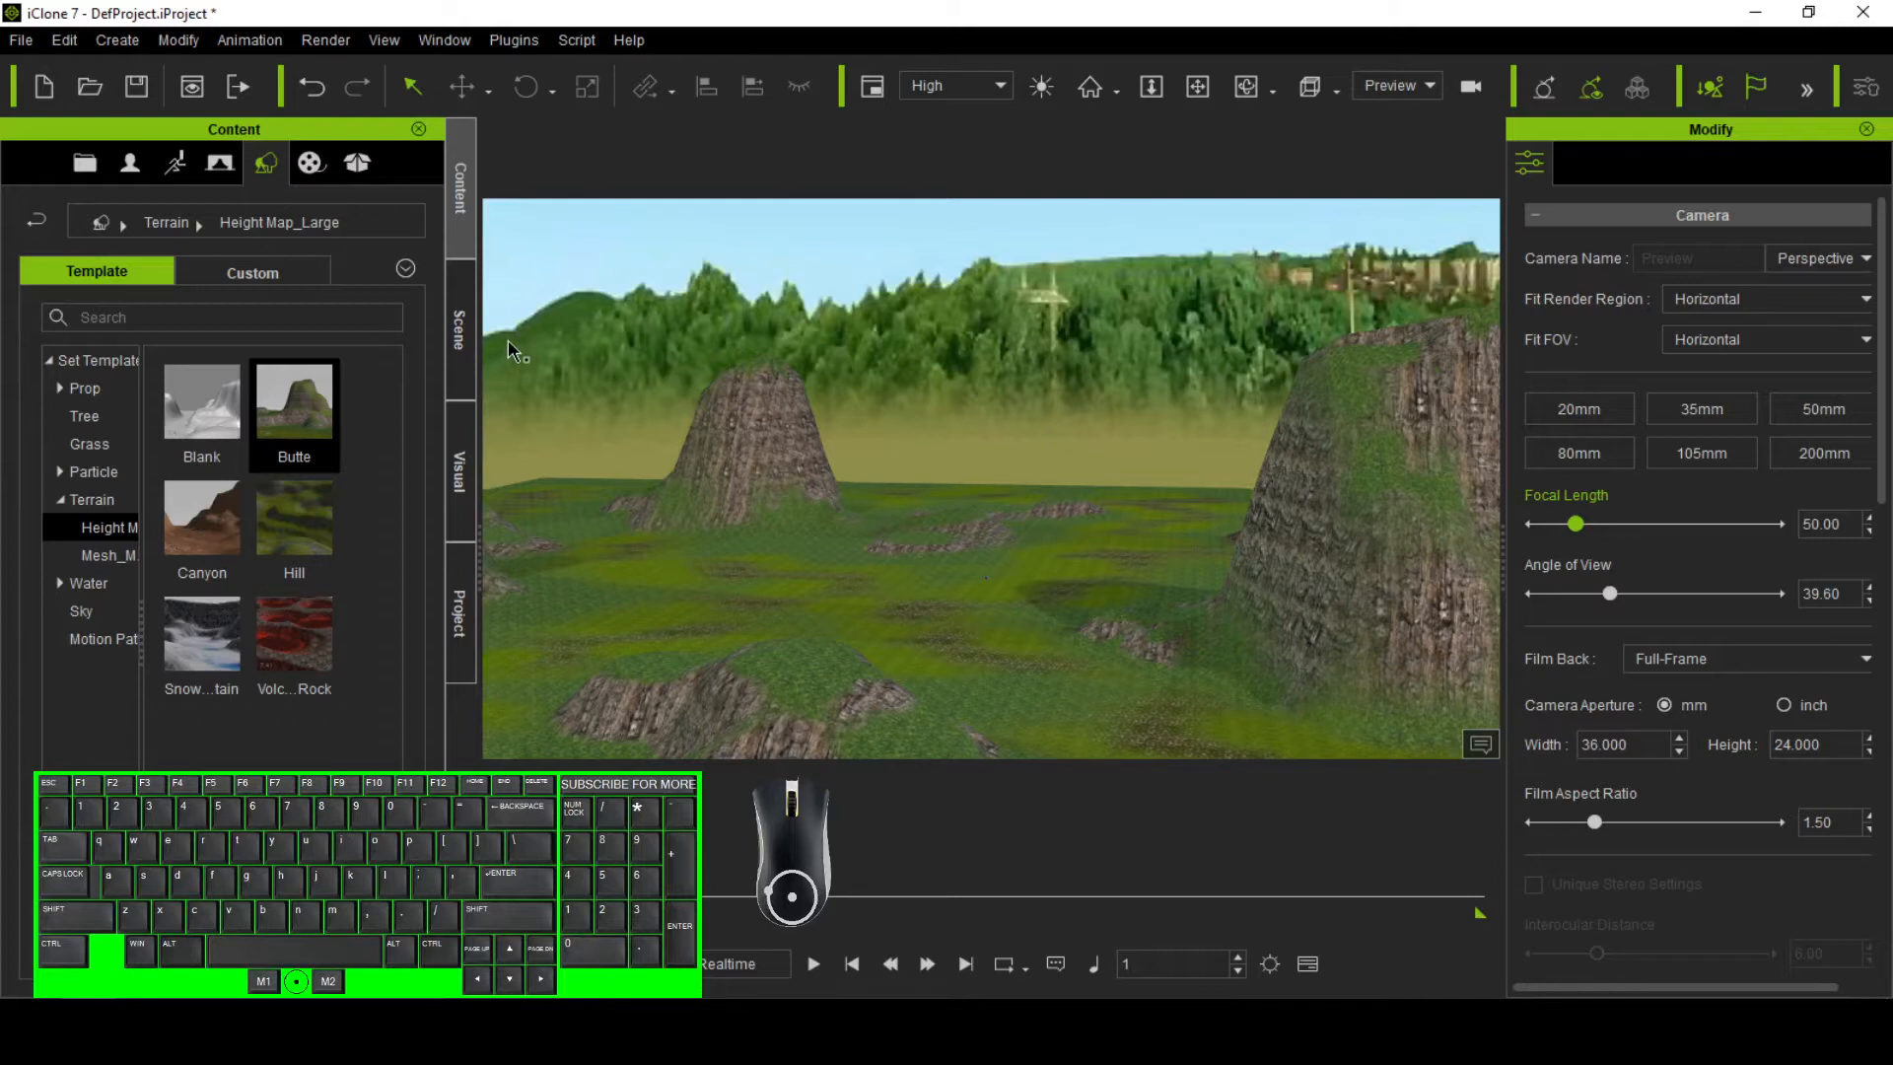
- Select the new Butte terrain in the scene and adjust its shape, ending with Height Scale 31 and Smooth 0
left_click(459, 331)
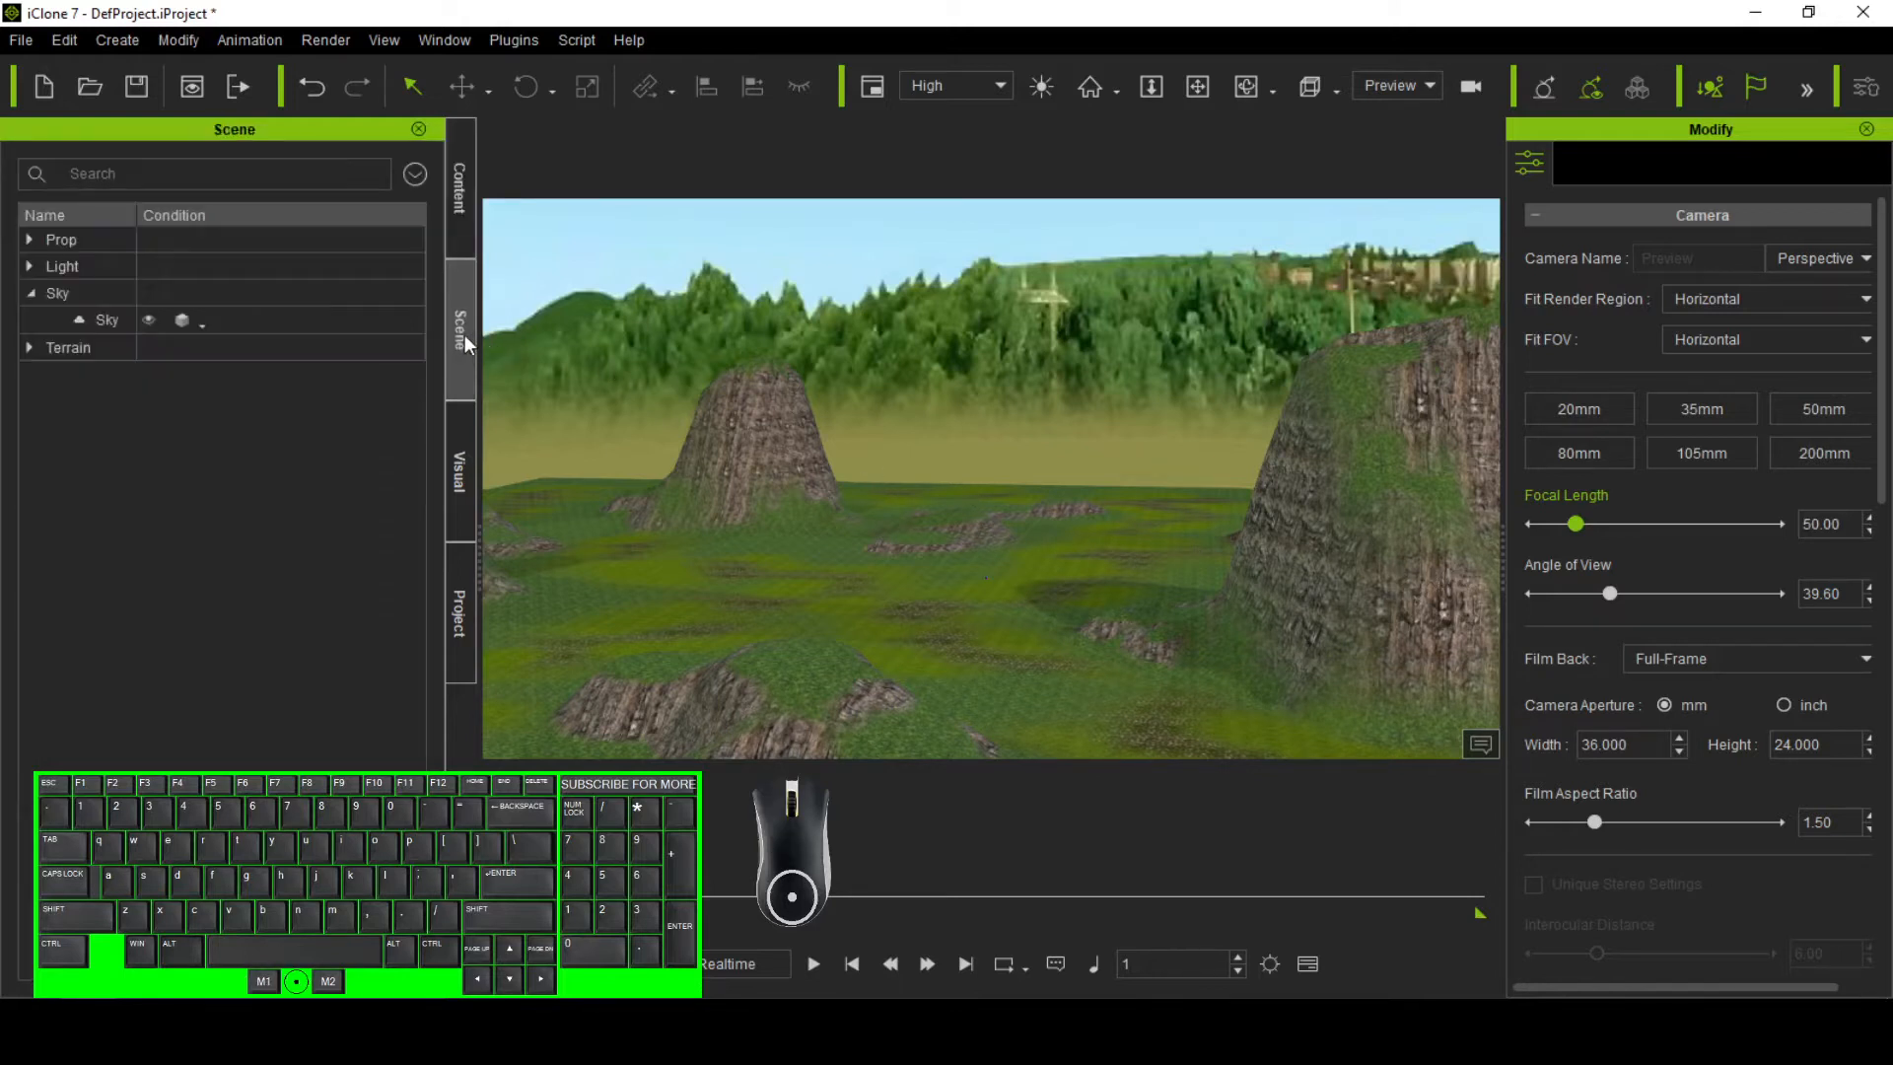
left_click(30, 349)
left_click(27, 347)
left_click(100, 371)
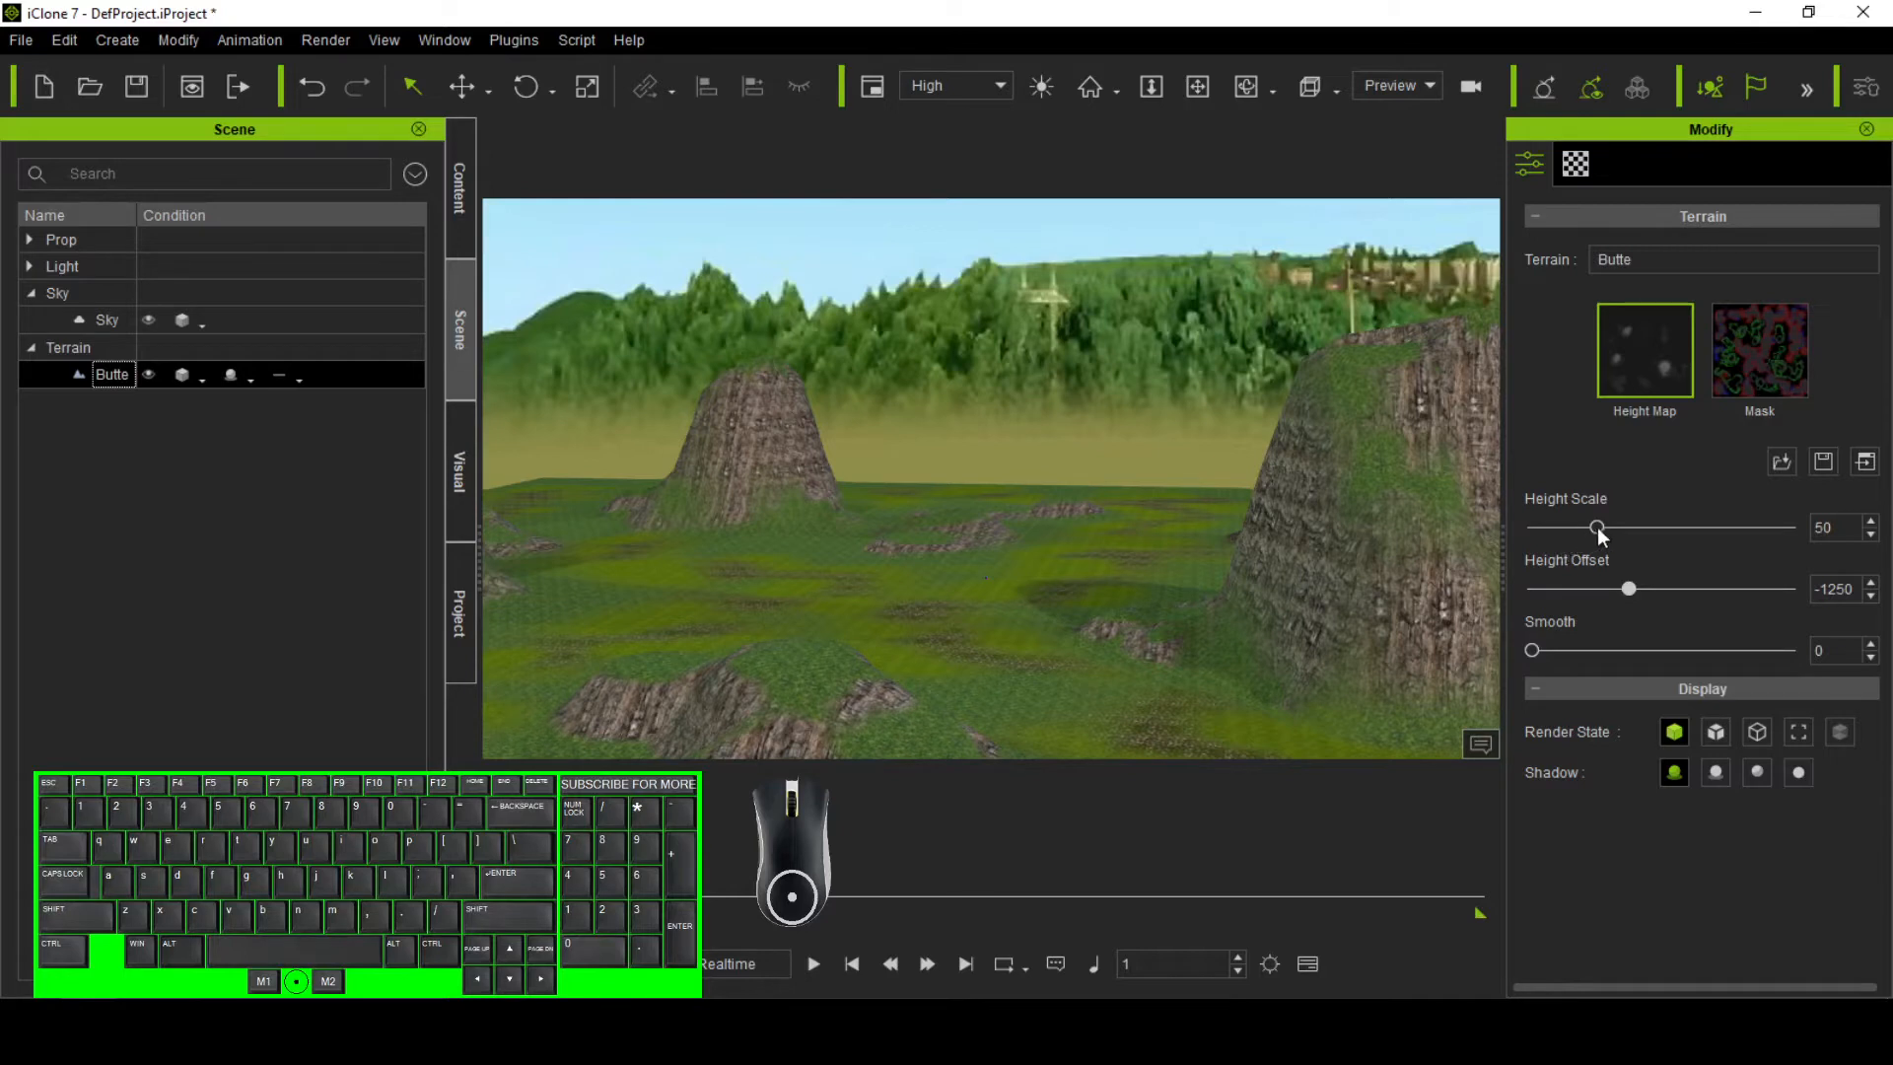
left_click_drag(1599, 530, 1547, 524)
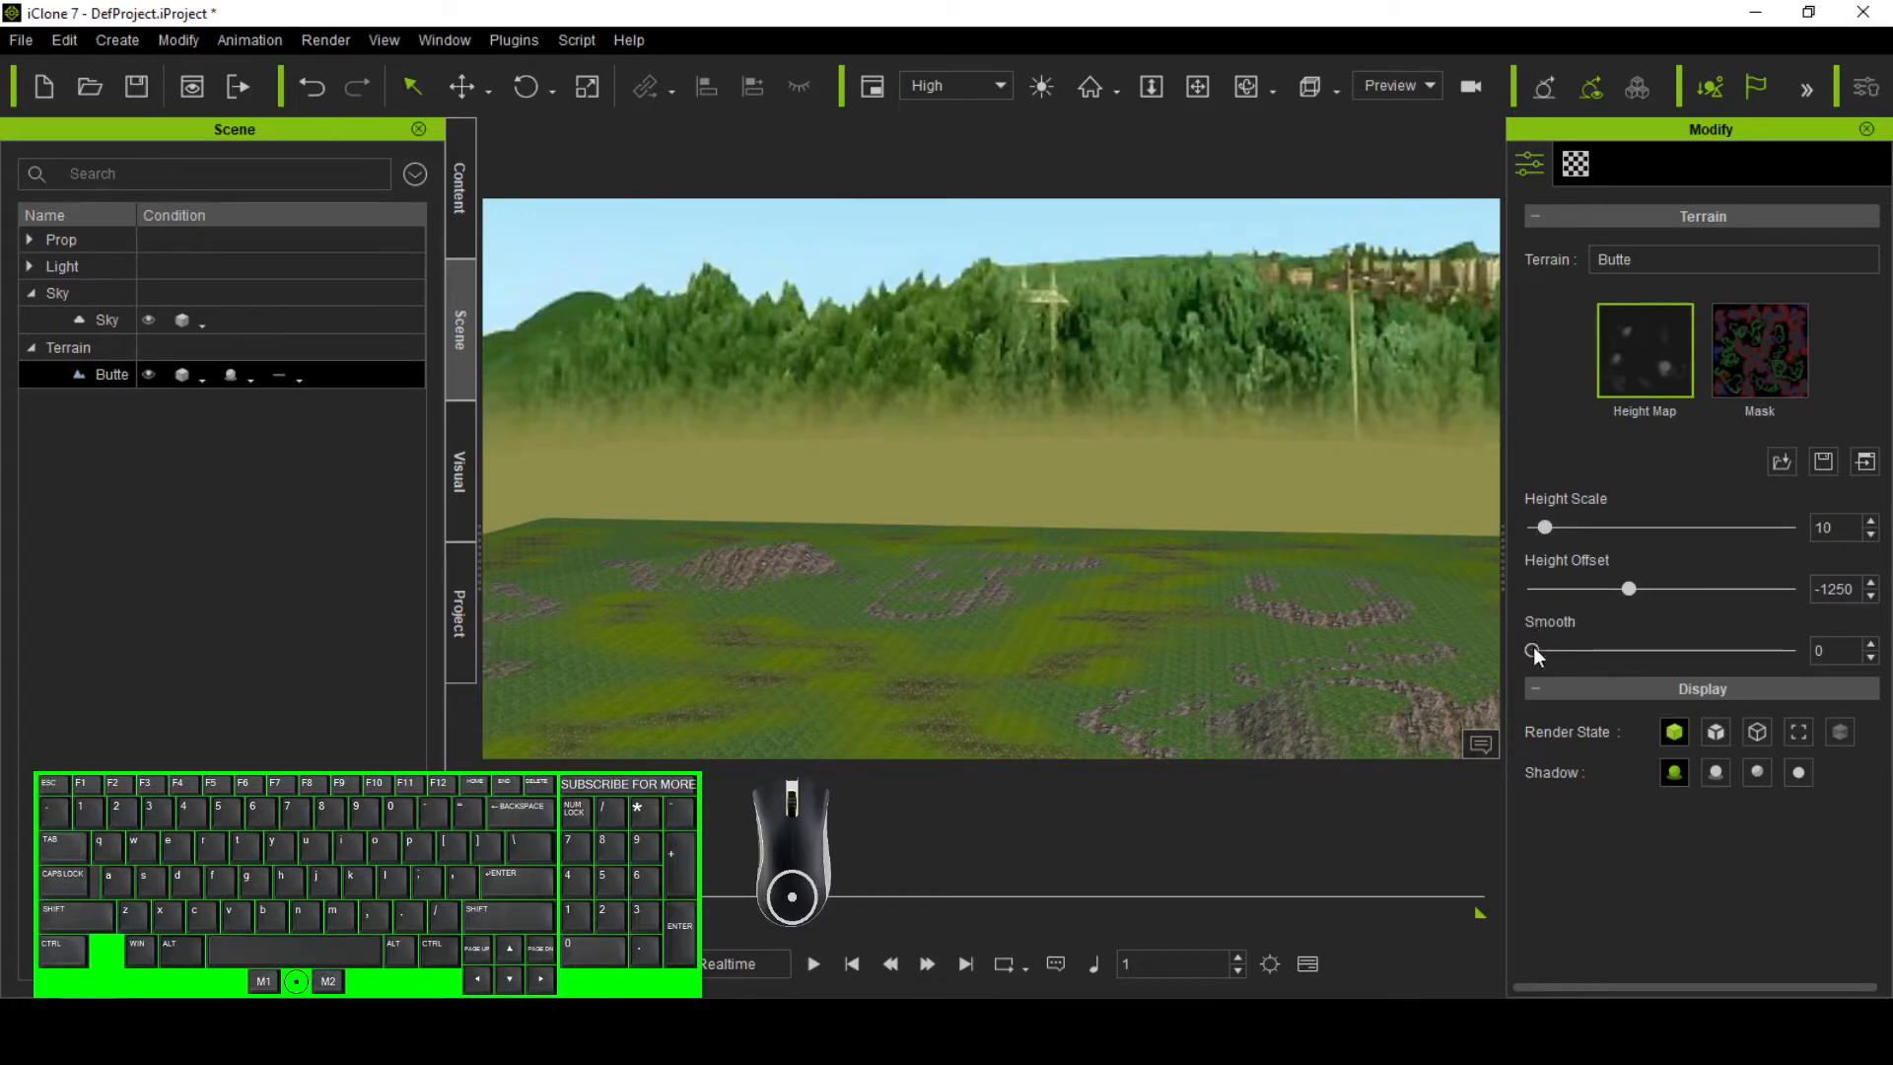
left_click_drag(1534, 654, 1593, 651)
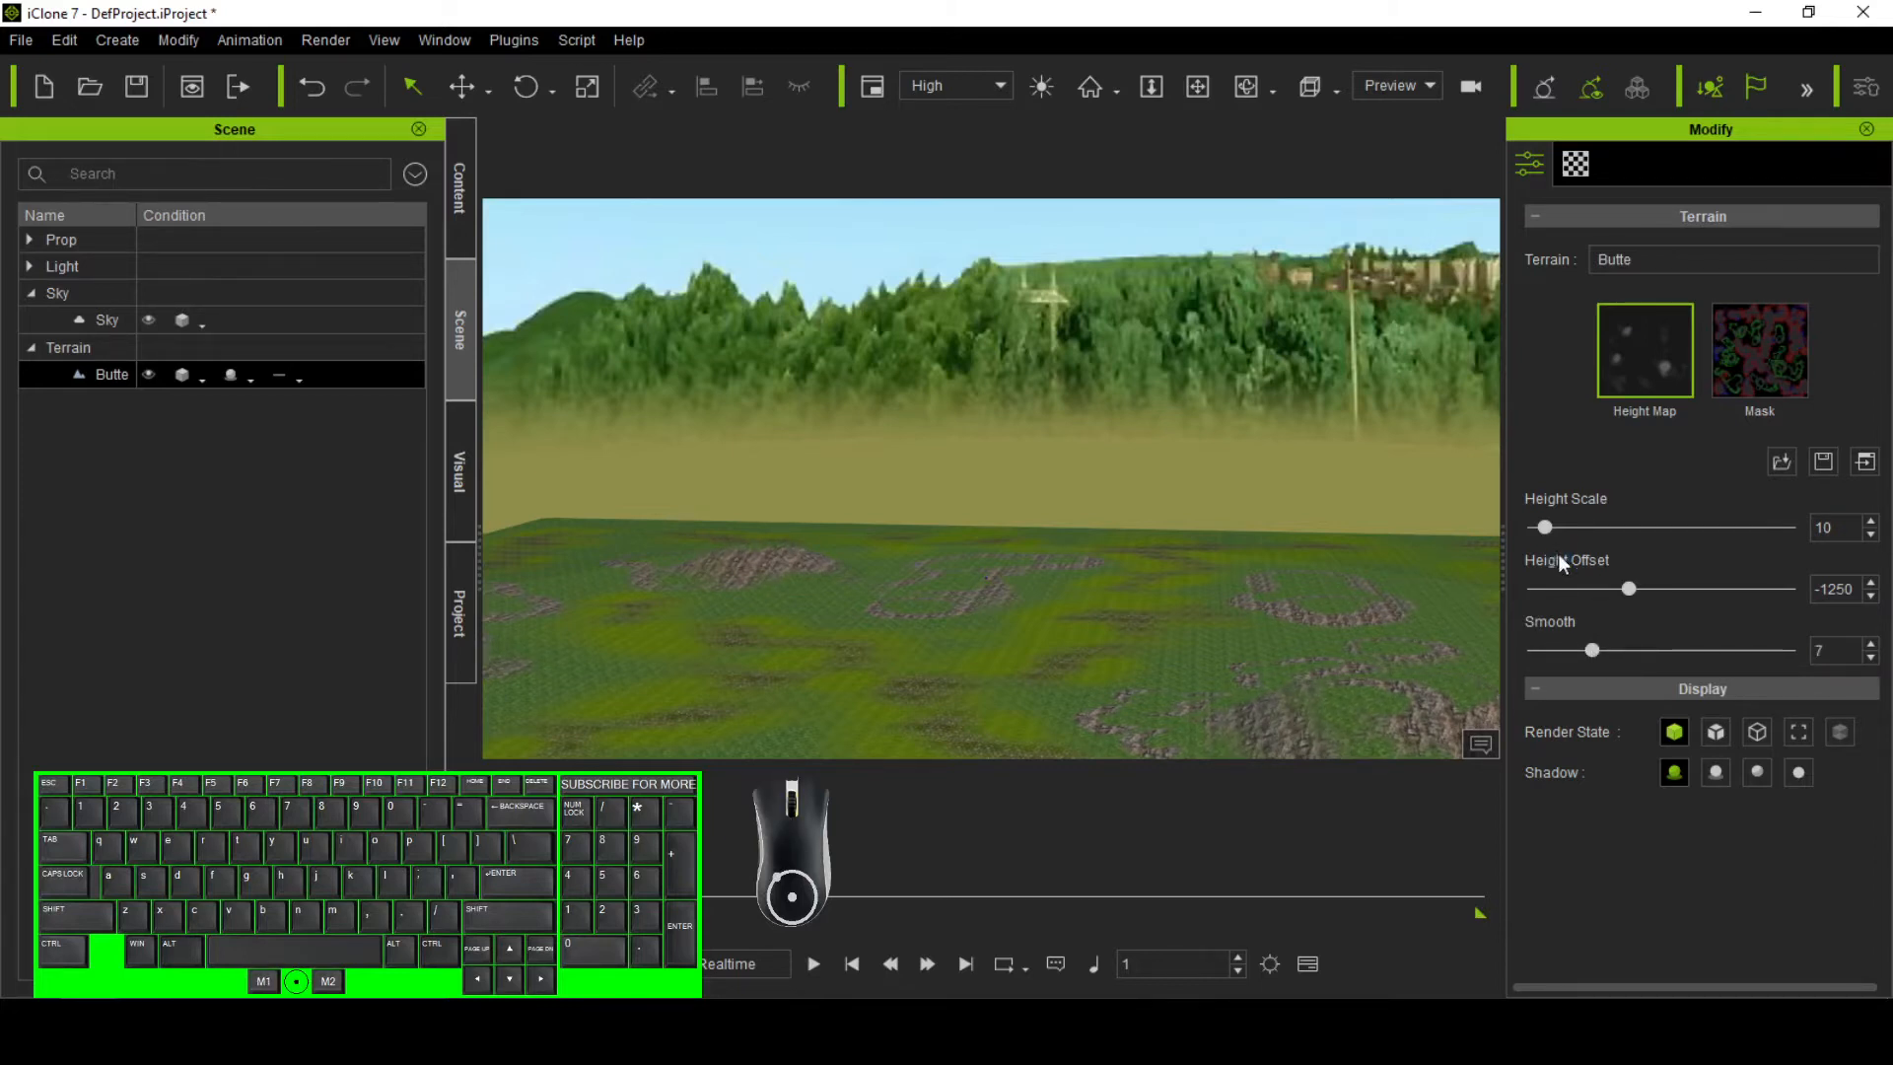
left_click_drag(1546, 529, 1573, 527)
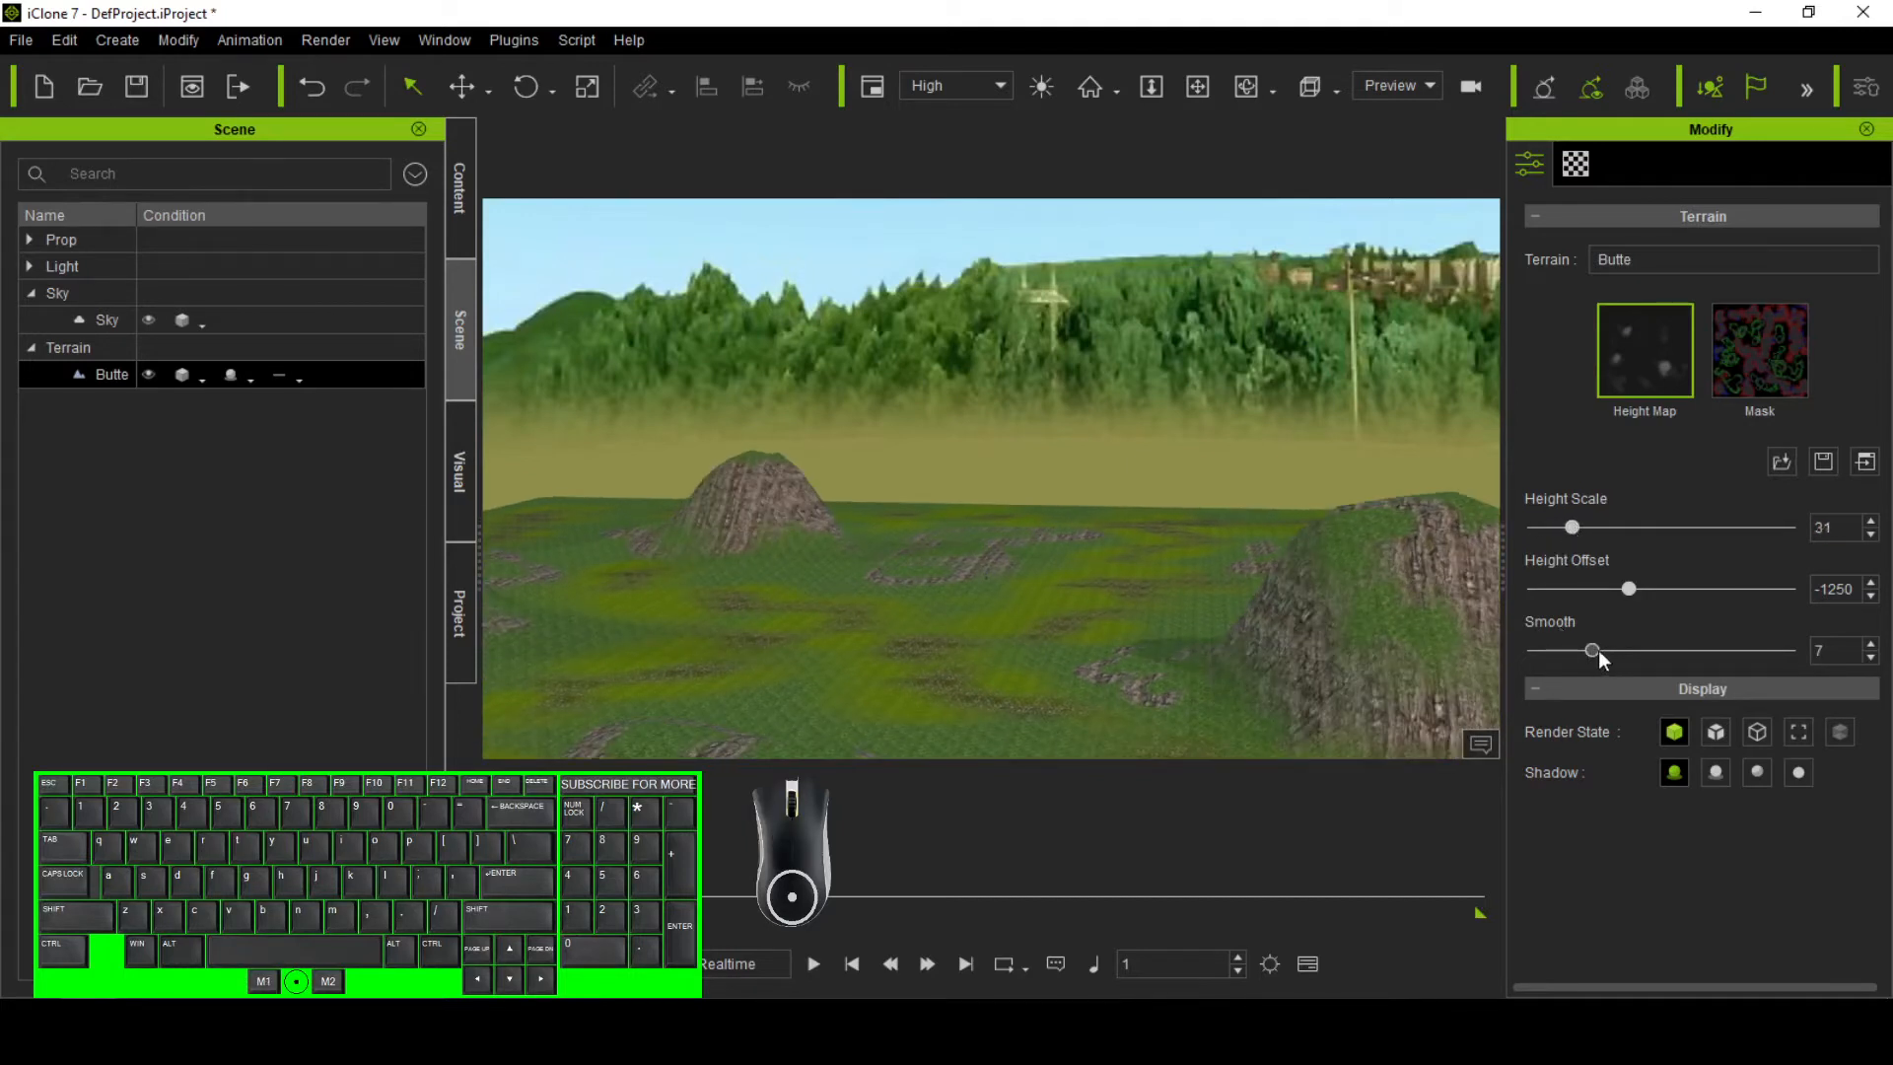
left_click_drag(1597, 649, 1469, 660)
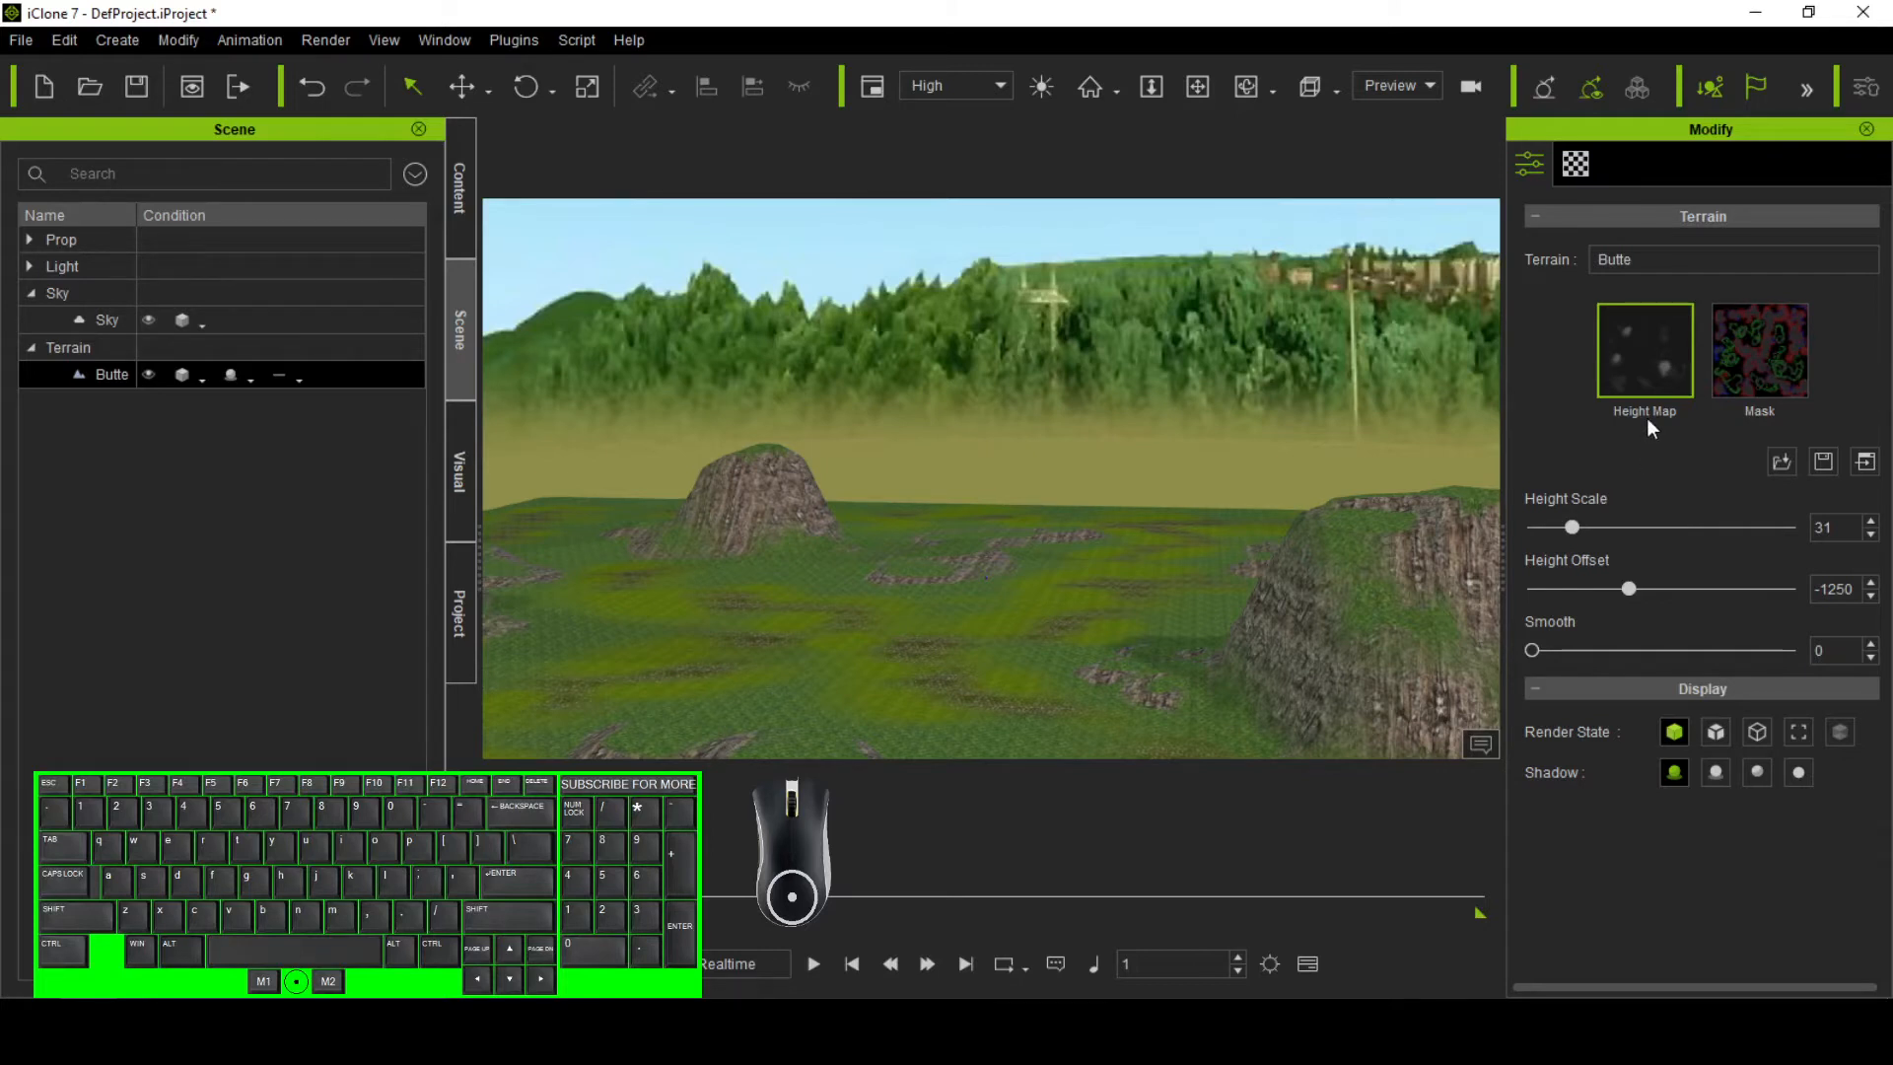
- Send the Butte terrain's height map to Photoshop for editing and update the open tmpHMapHeight.png from disk
left_click(1867, 465)
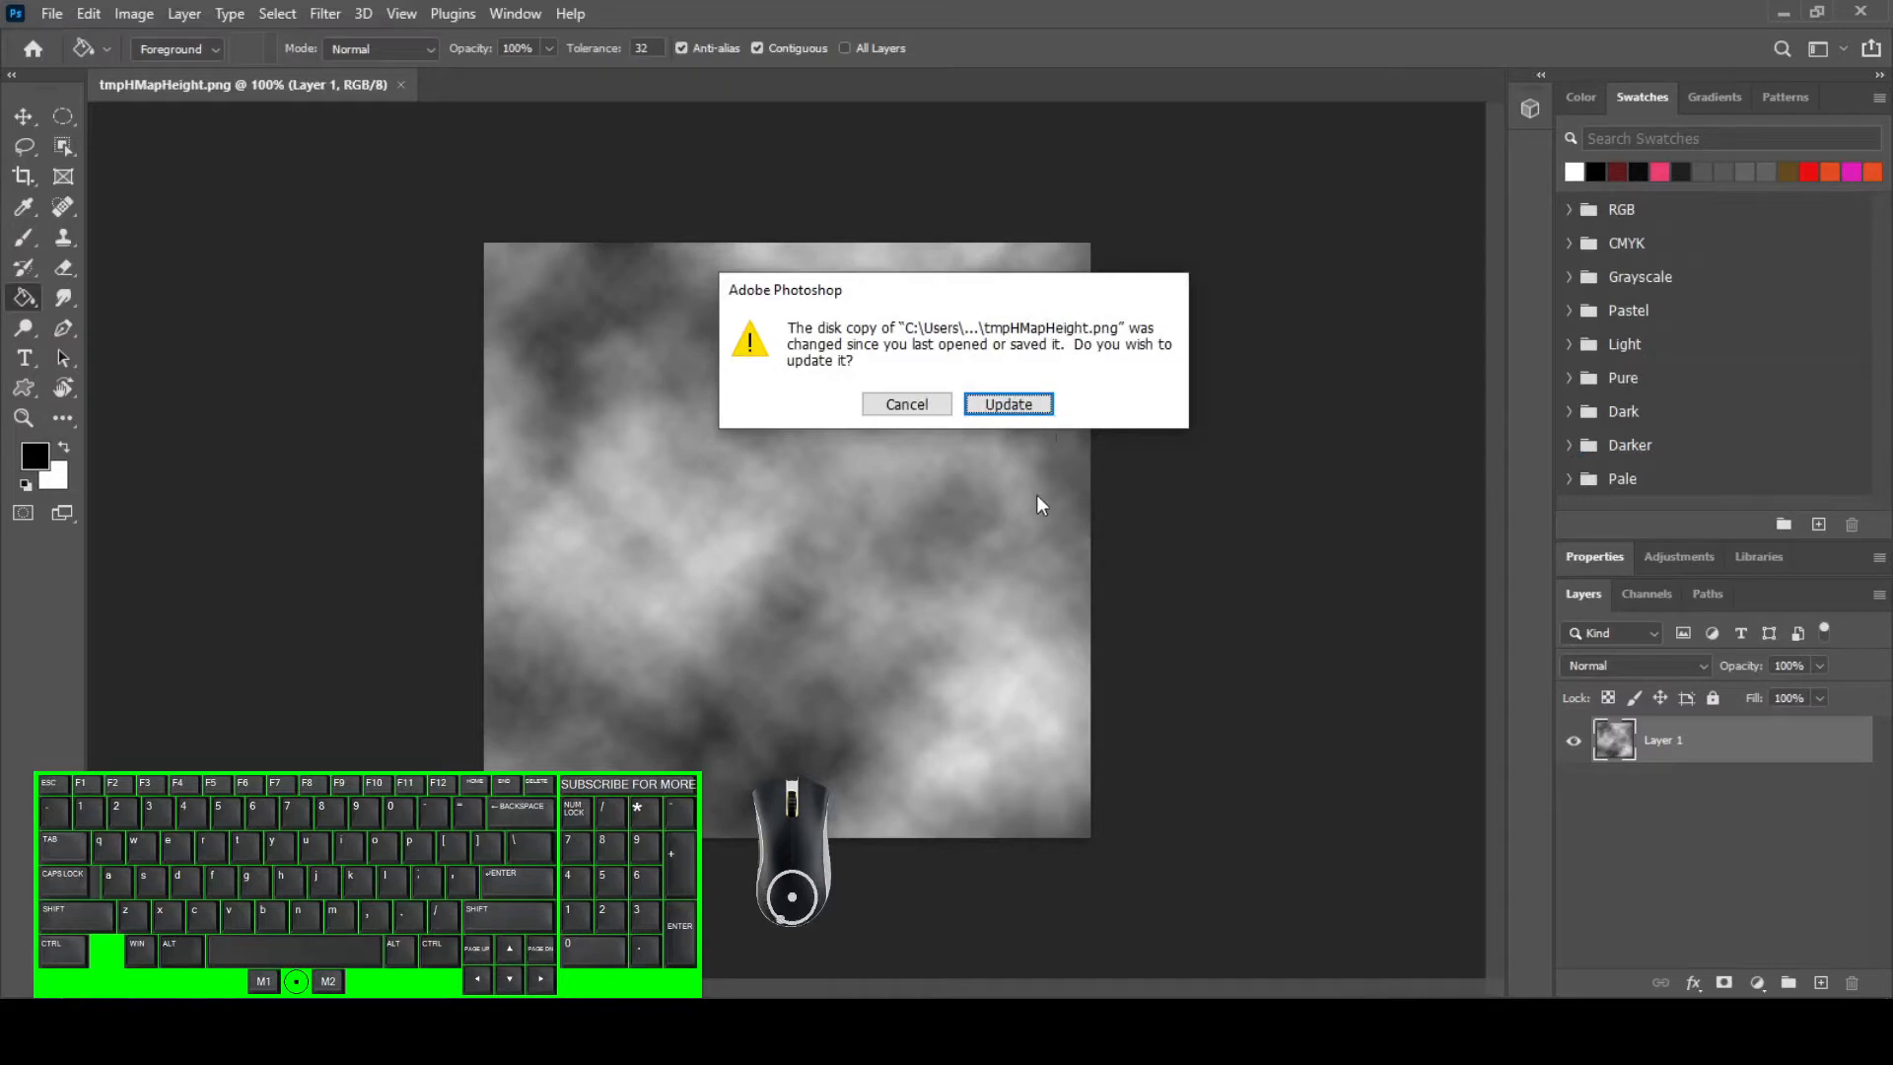
left_click(1016, 409)
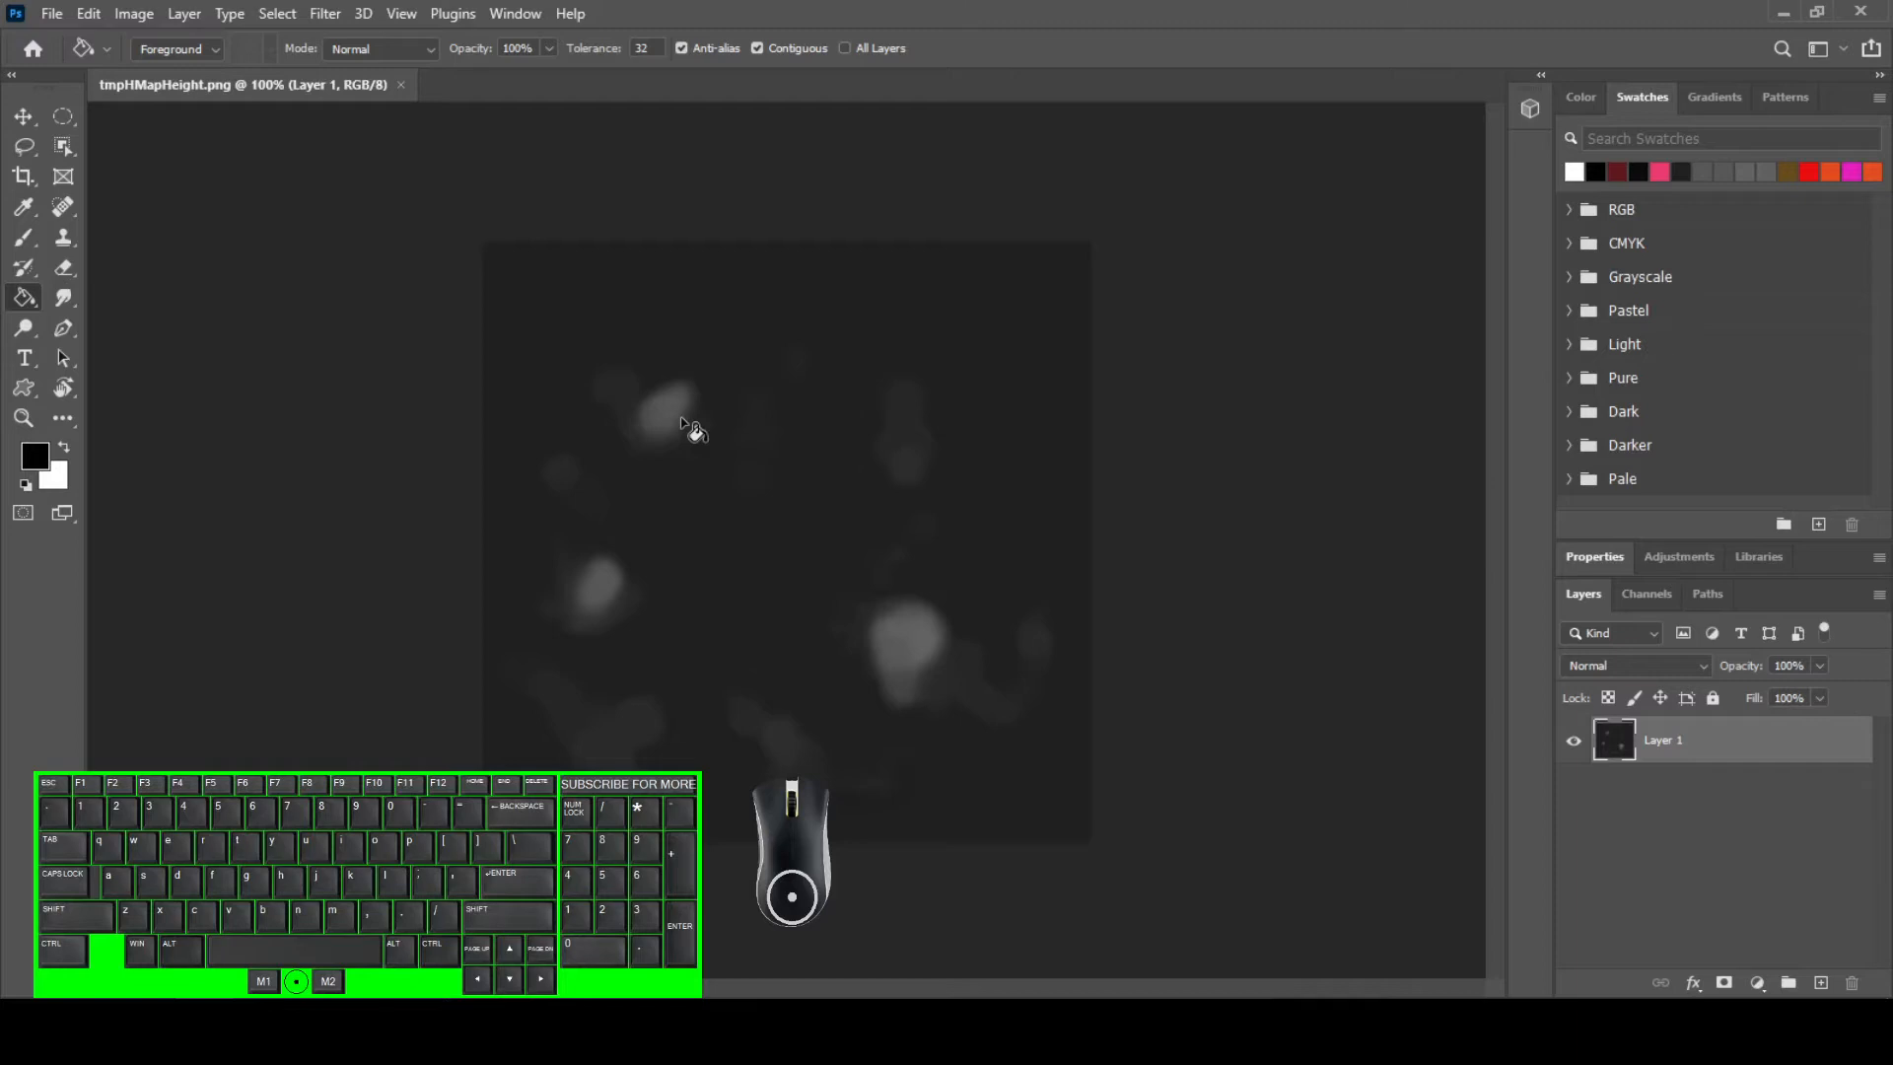
- Sample the height map's dark base as the background color and the lighter grey of the upper-left blob as the foreground color
key("i")
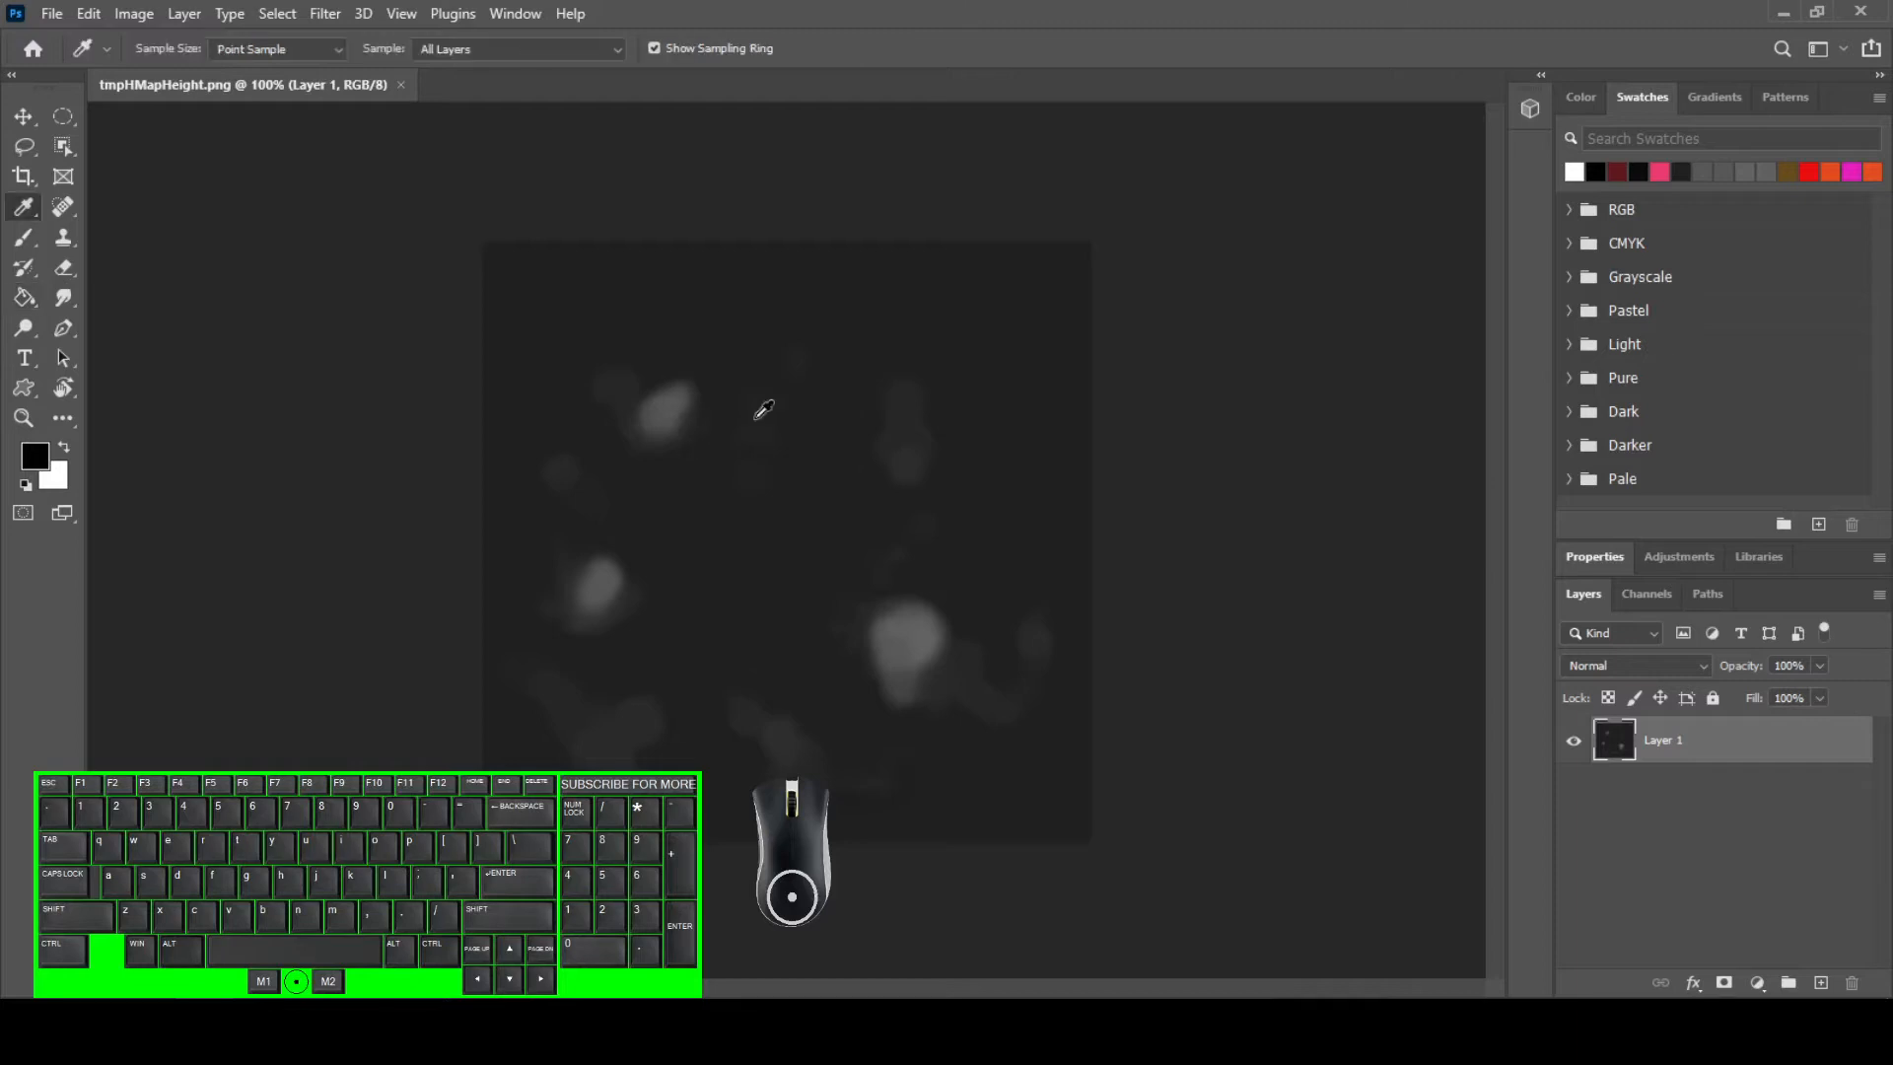
left_click(835, 417)
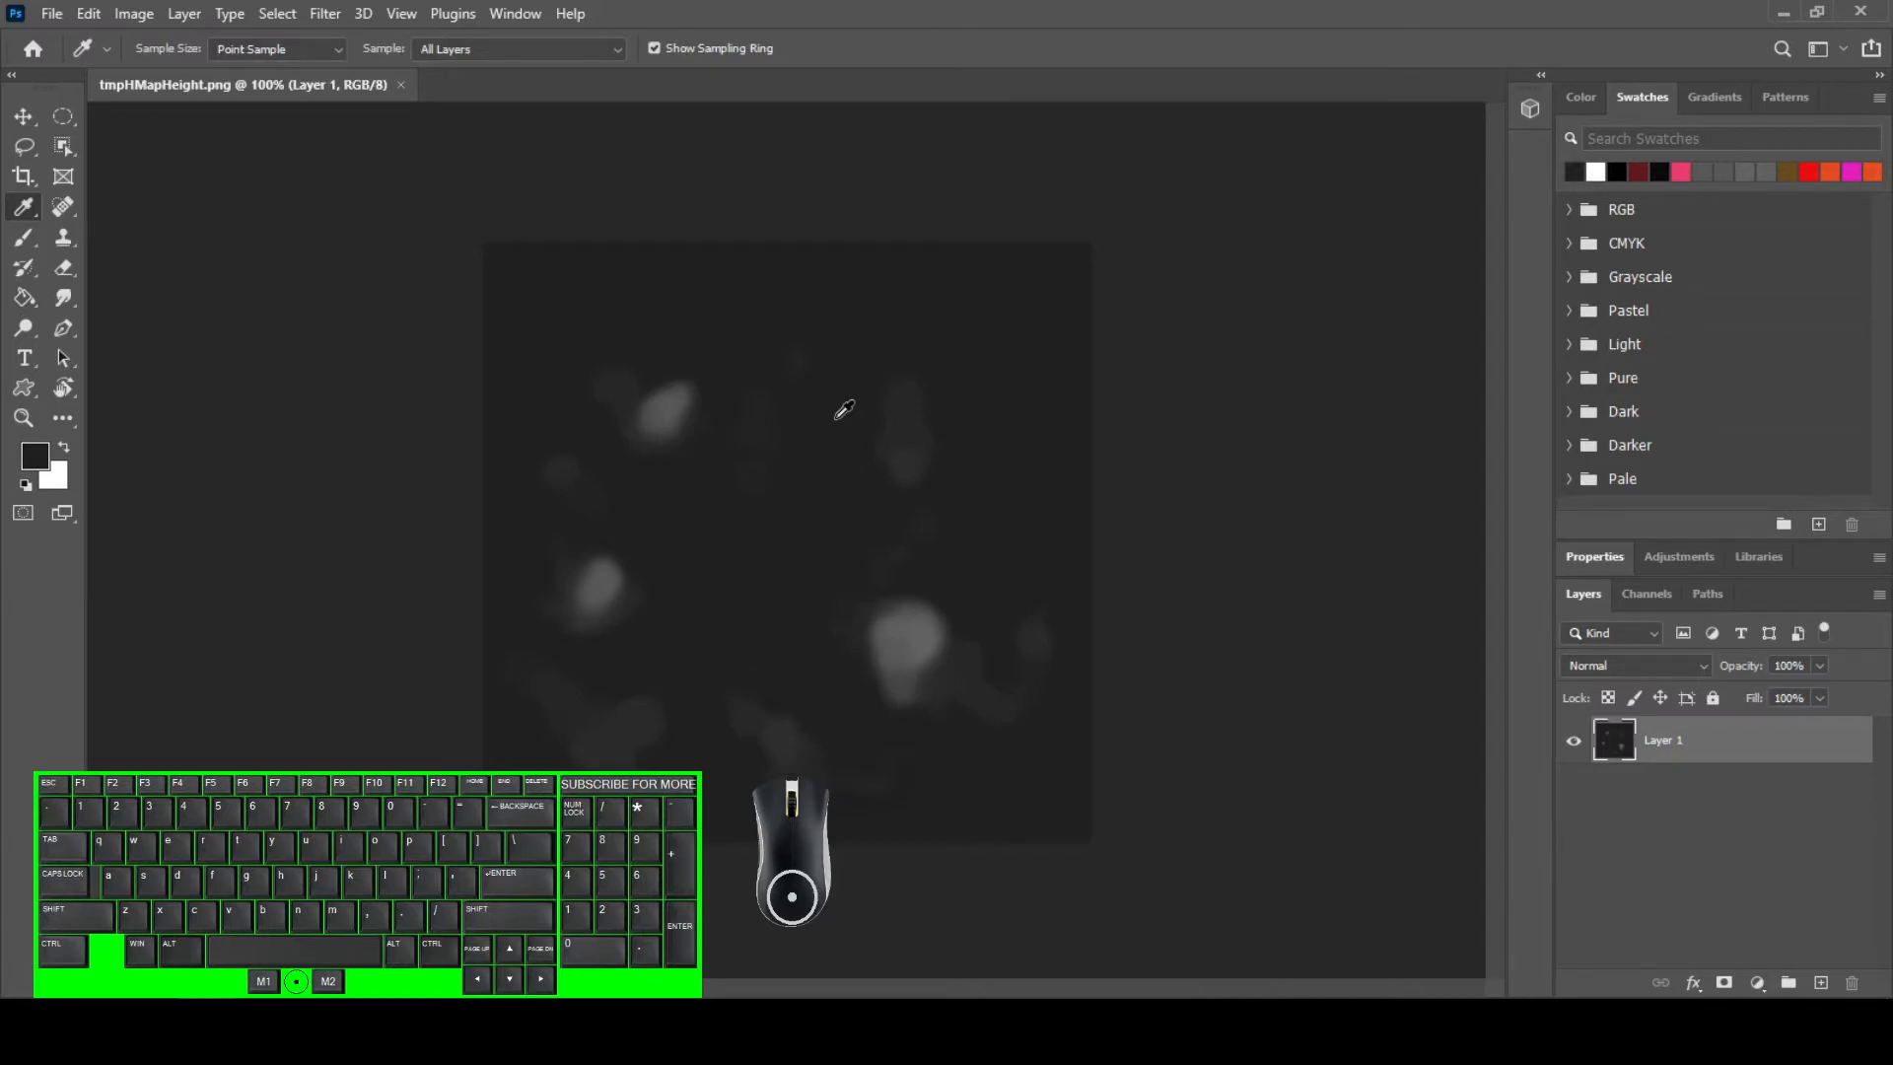
left_click(65, 449)
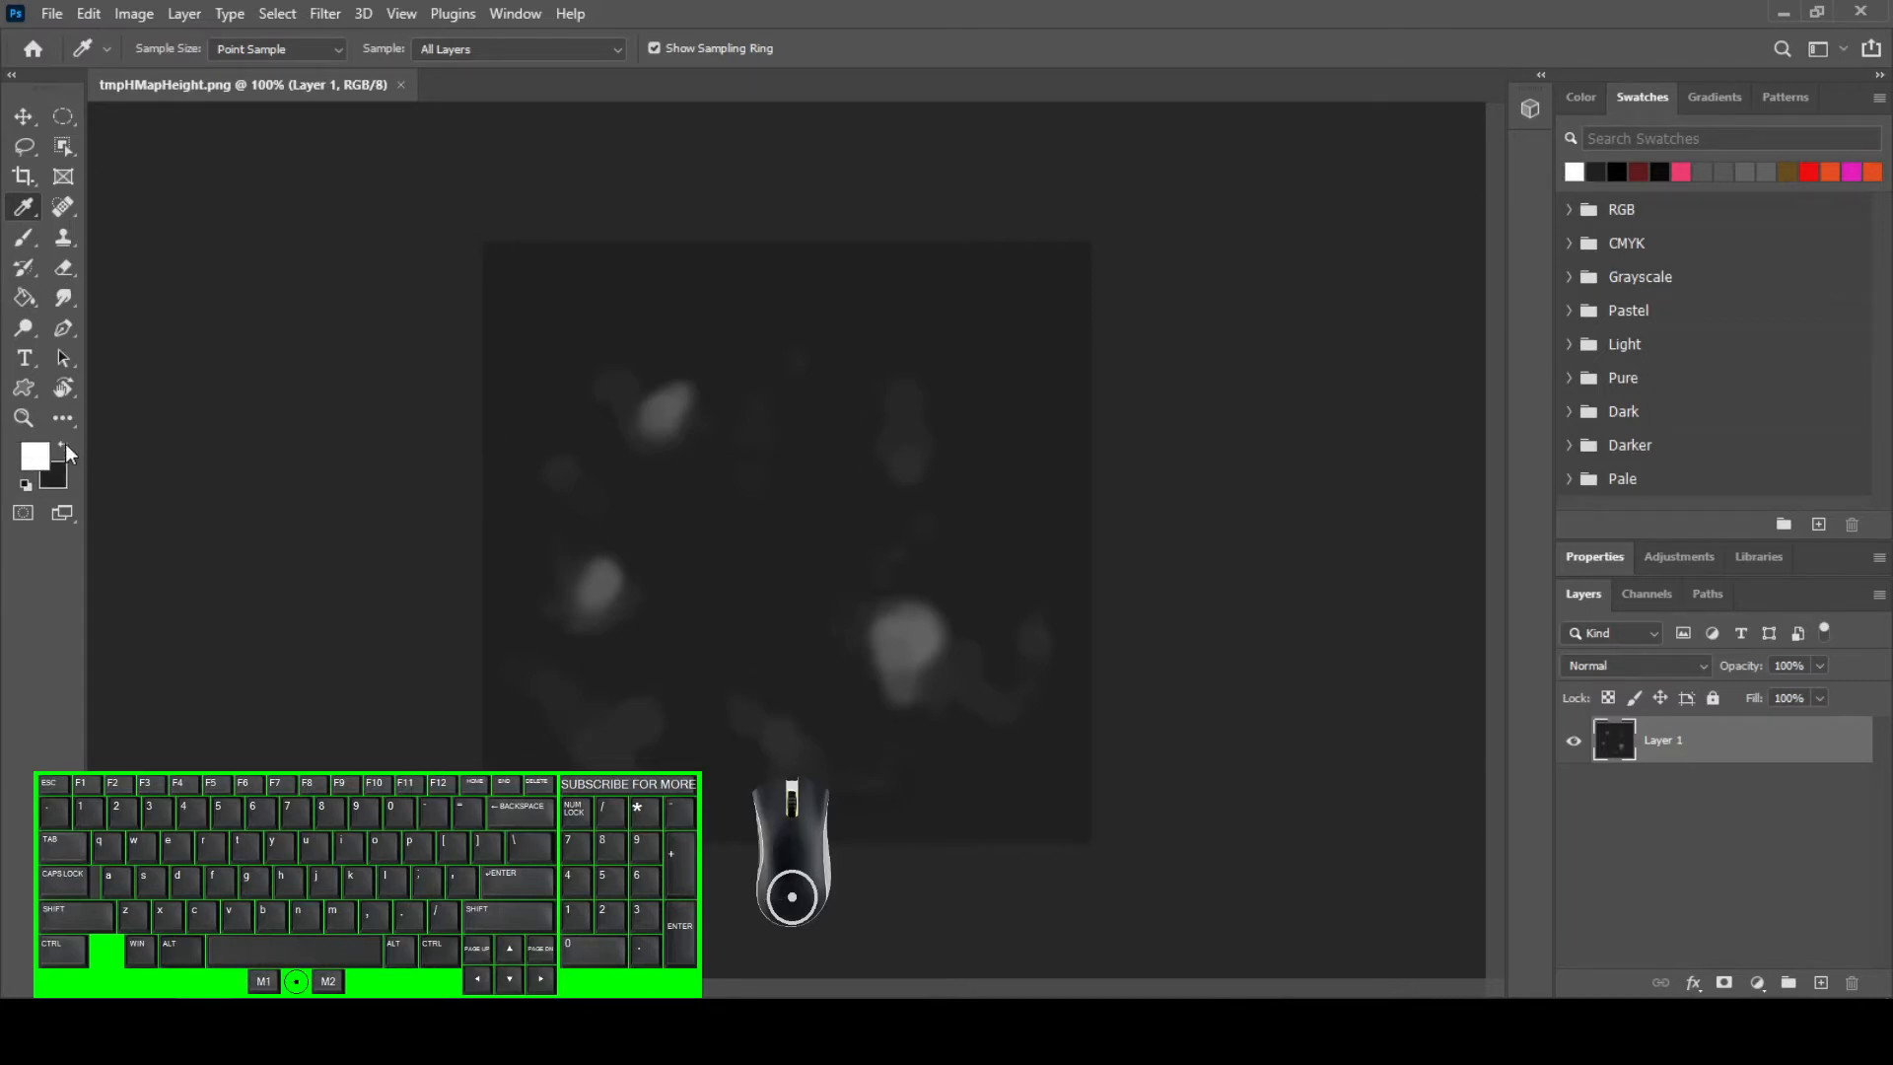
key("x")
key("x")
left_click(666, 396)
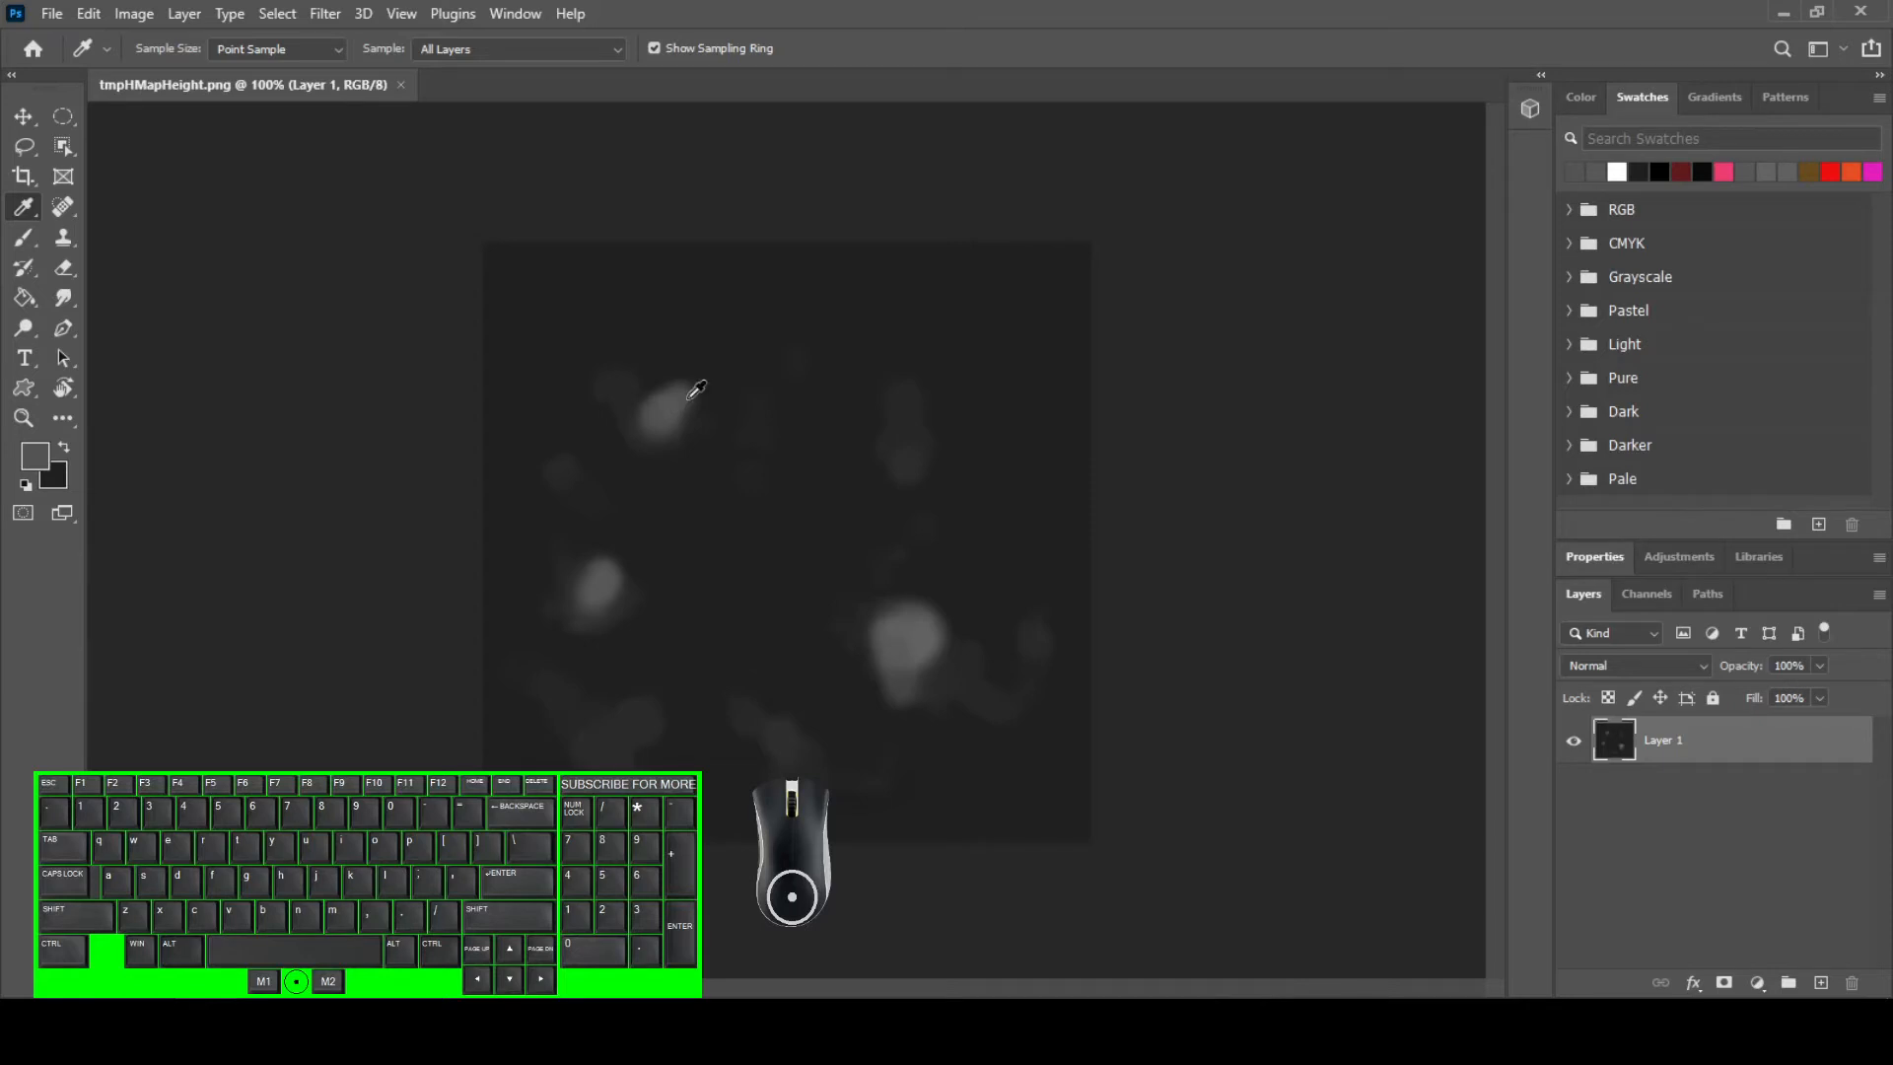
- Brush soft grey strokes over the upper-left blob and down the right side to the large blob, and save the height map
key("b")
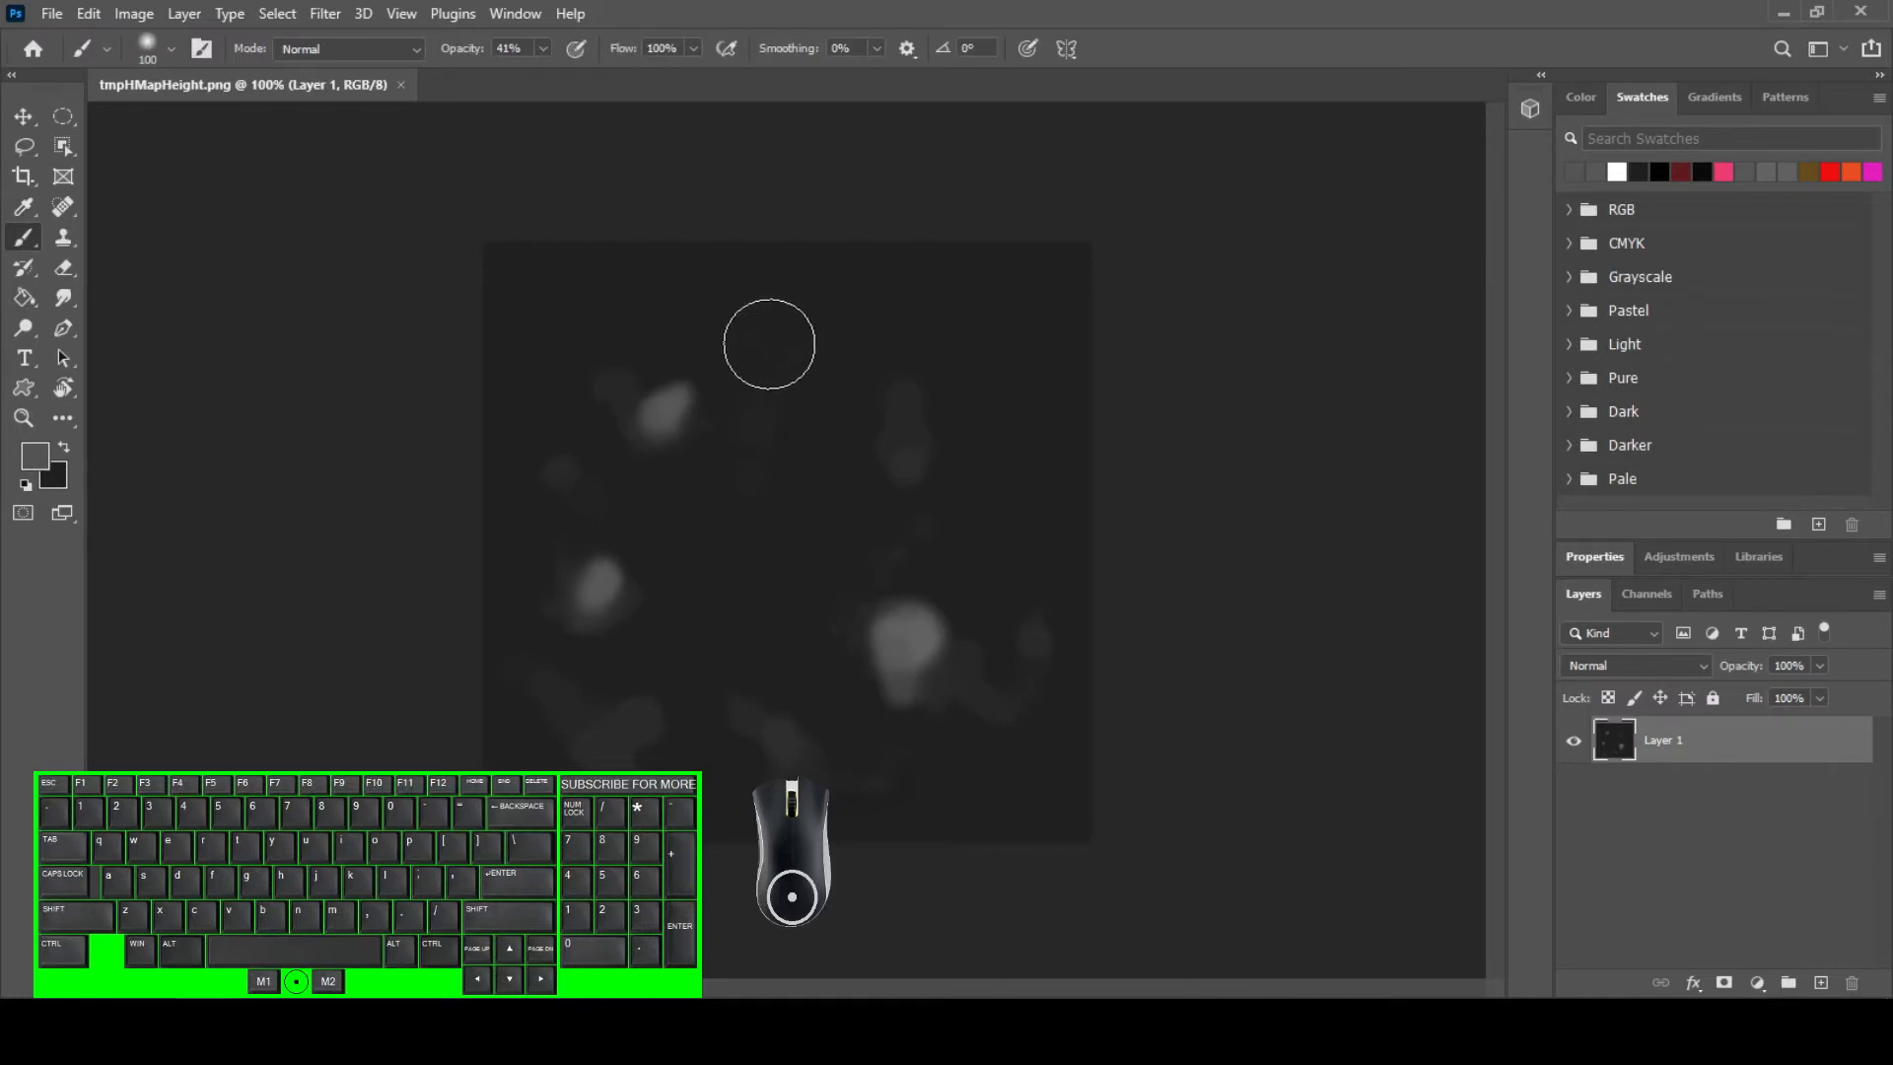
mouse_move(750, 341)
left_mouse_down()
mouse_move(681, 354)
mouse_move(641, 388)
mouse_move(592, 486)
mouse_move(710, 385)
left_mouse_up()
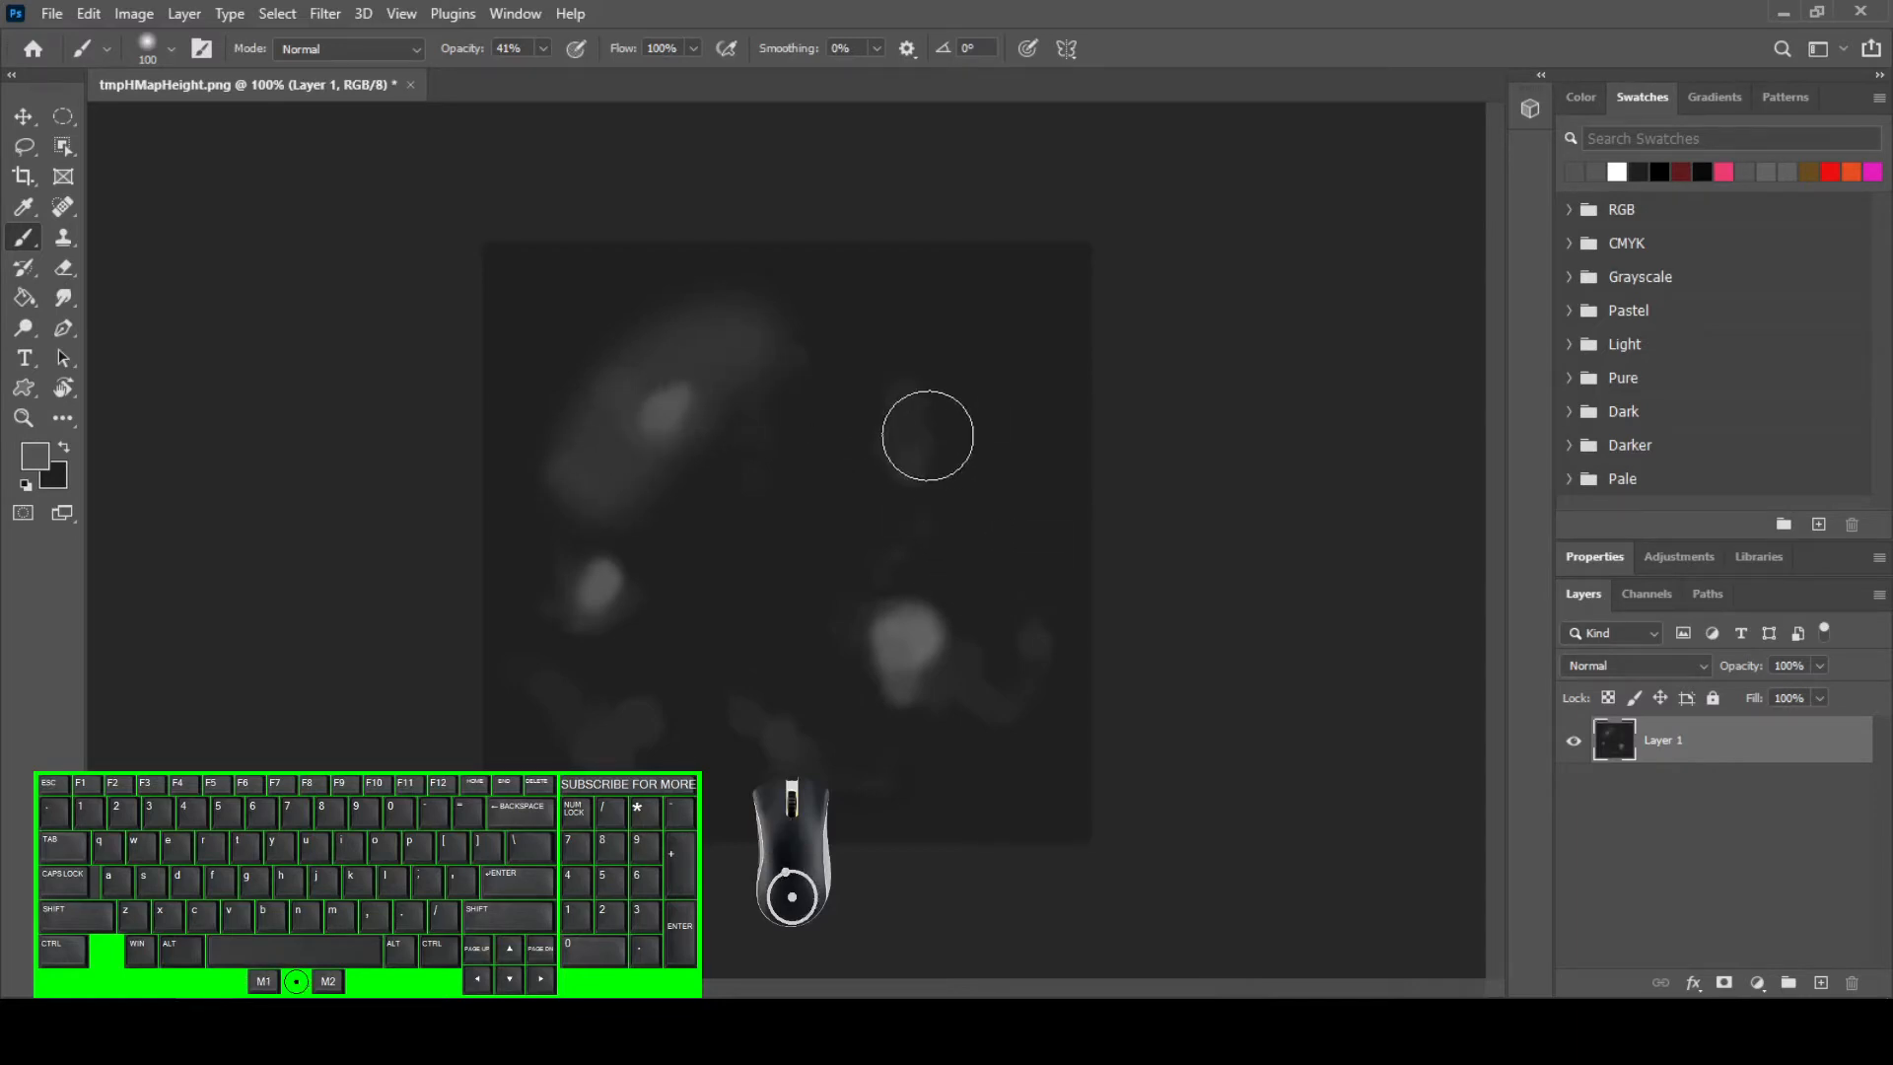
mouse_move(917, 412)
left_mouse_down()
mouse_move(938, 486)
mouse_move(921, 592)
mouse_move(861, 672)
left_mouse_up()
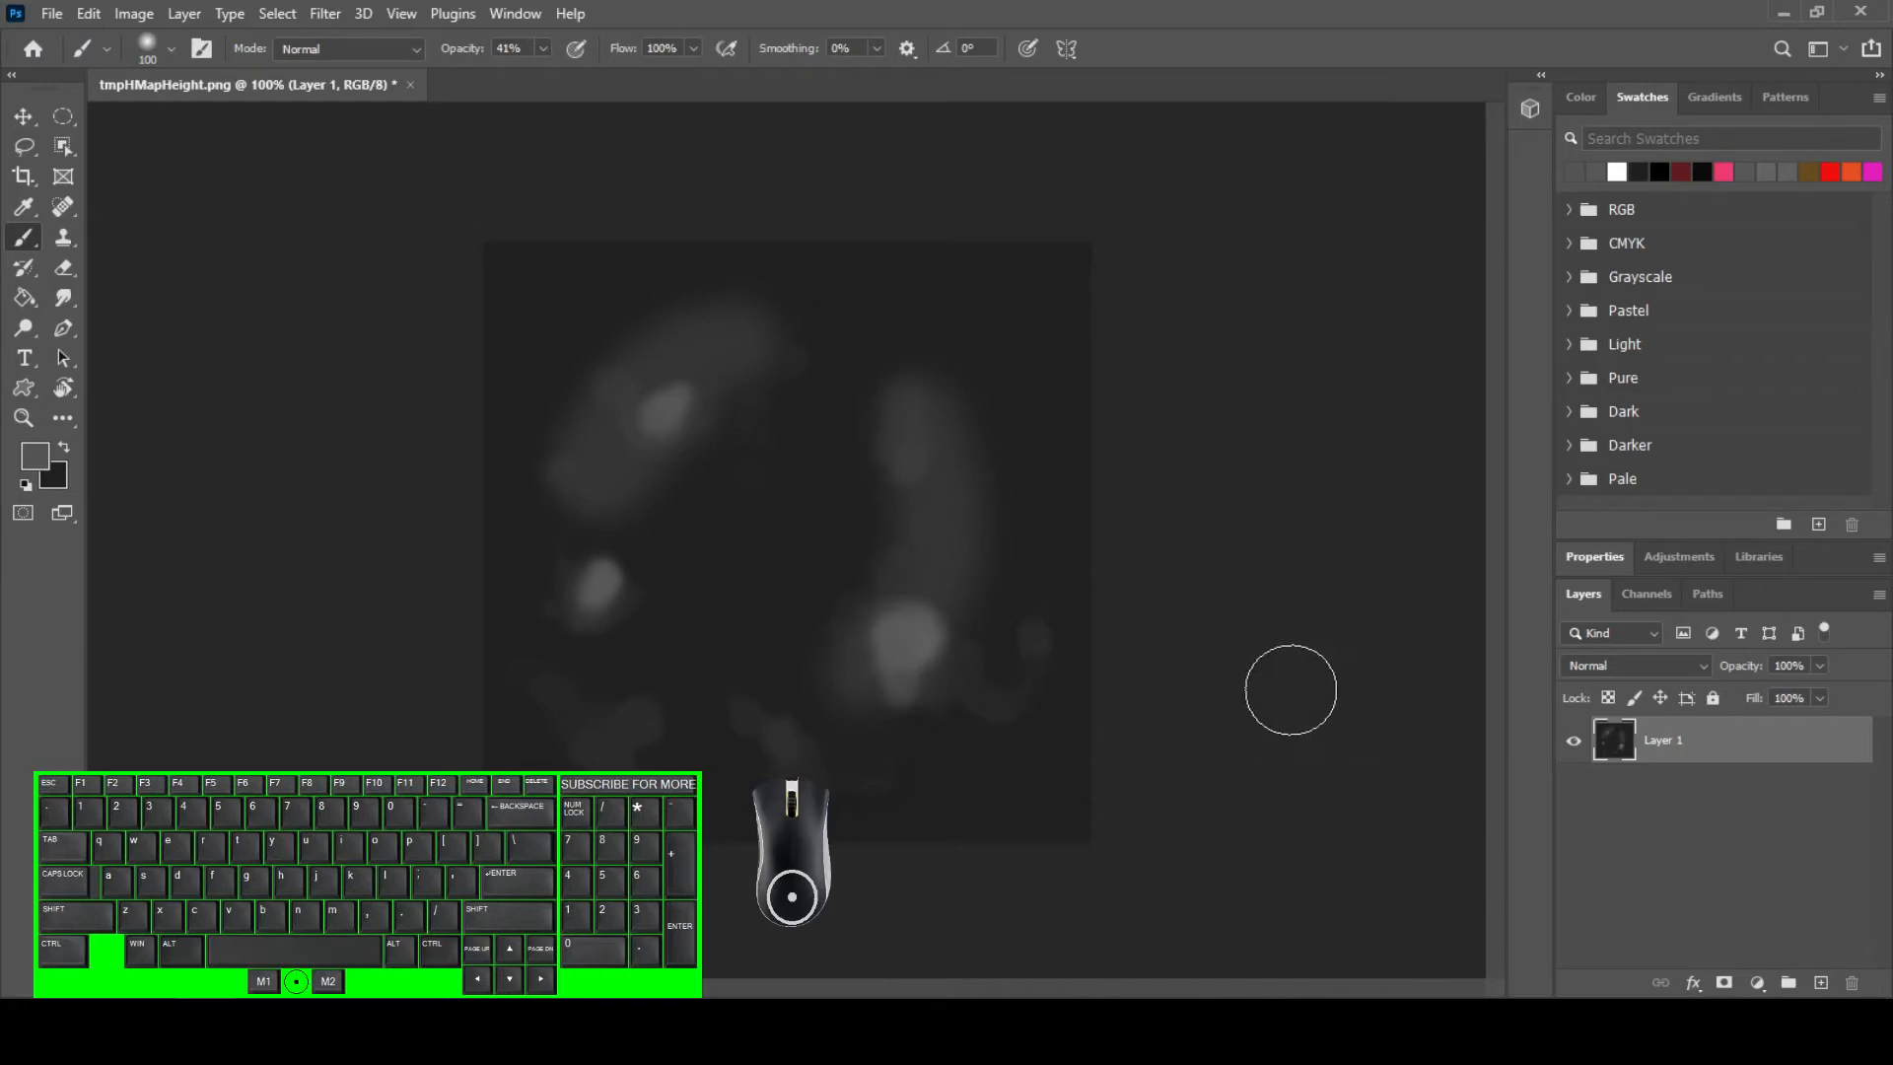
key("ctrl+s")
- Switch back to iClone and set the edited Butte terrain's Height Scale to 43
key("alt+Tab")
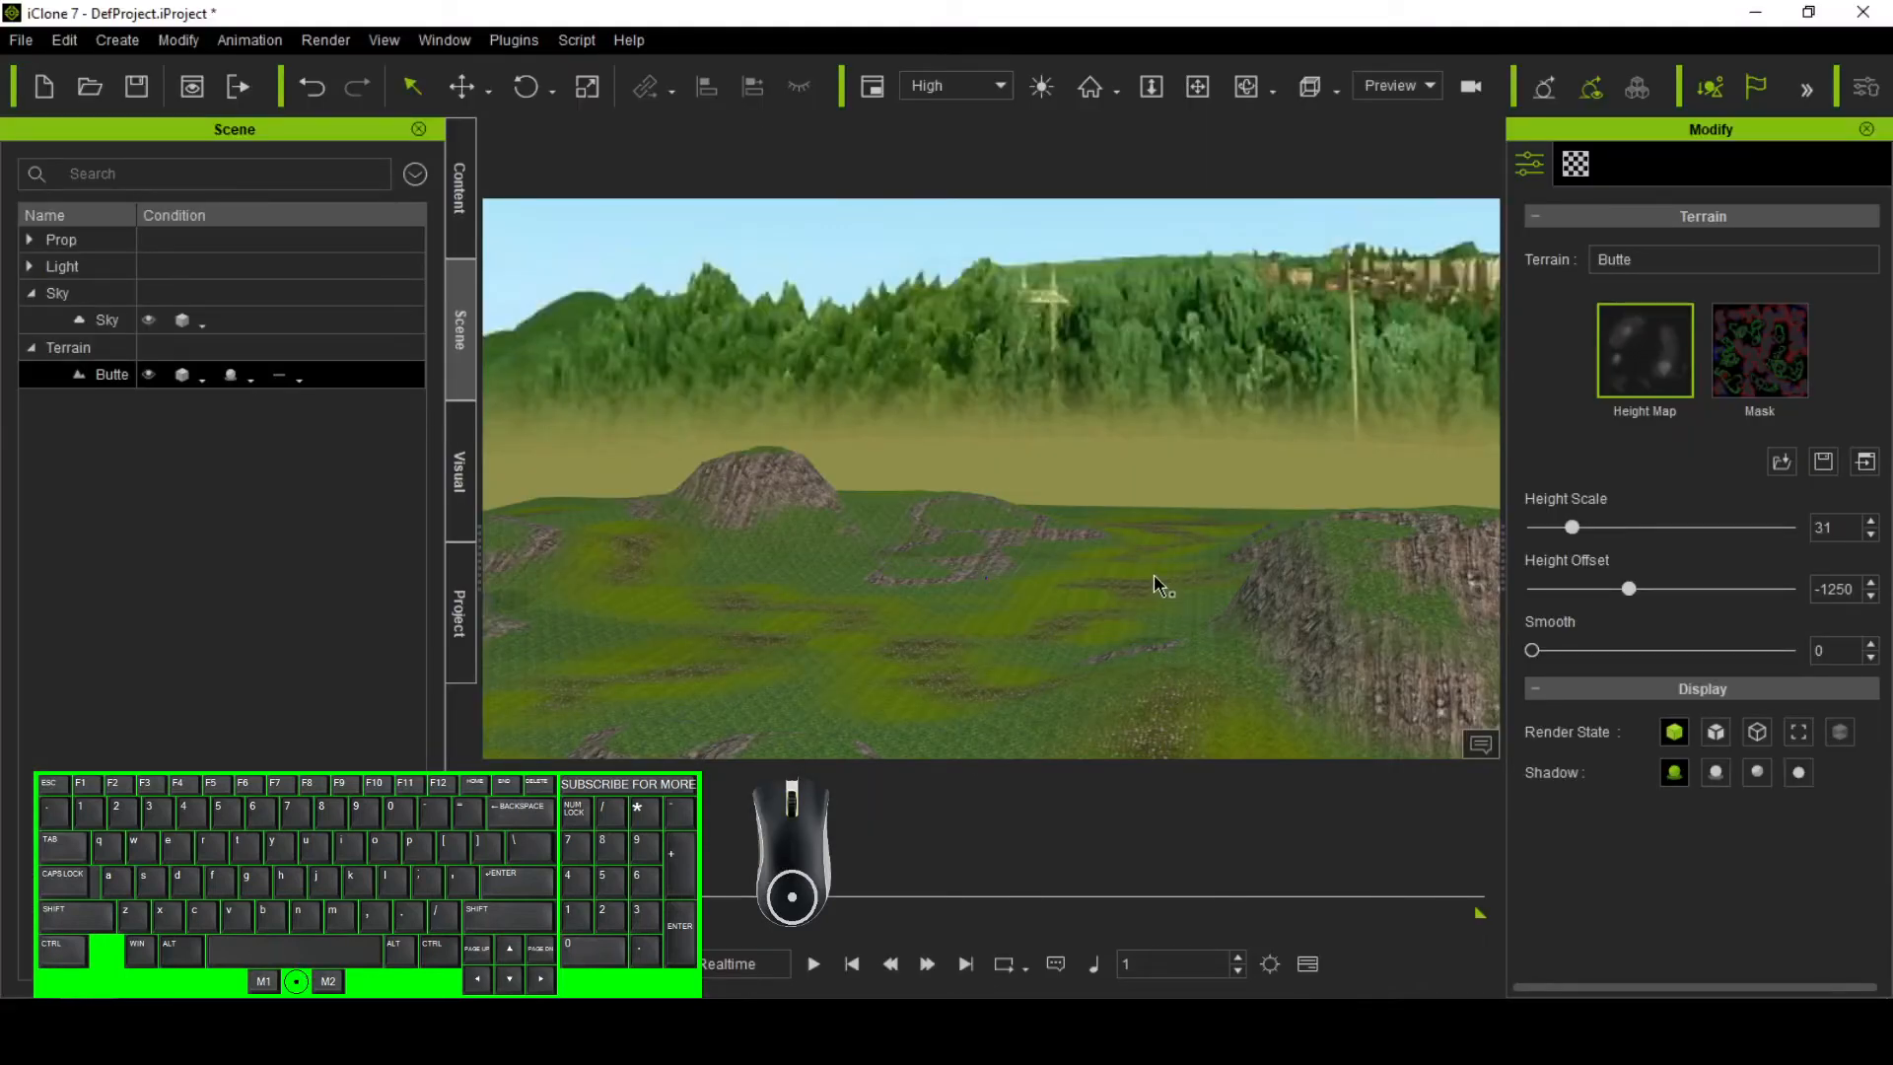
scroll(1152, 577, "down", 1)
scroll(1155, 578, "down", 2)
scroll(1164, 582, "down", 3)
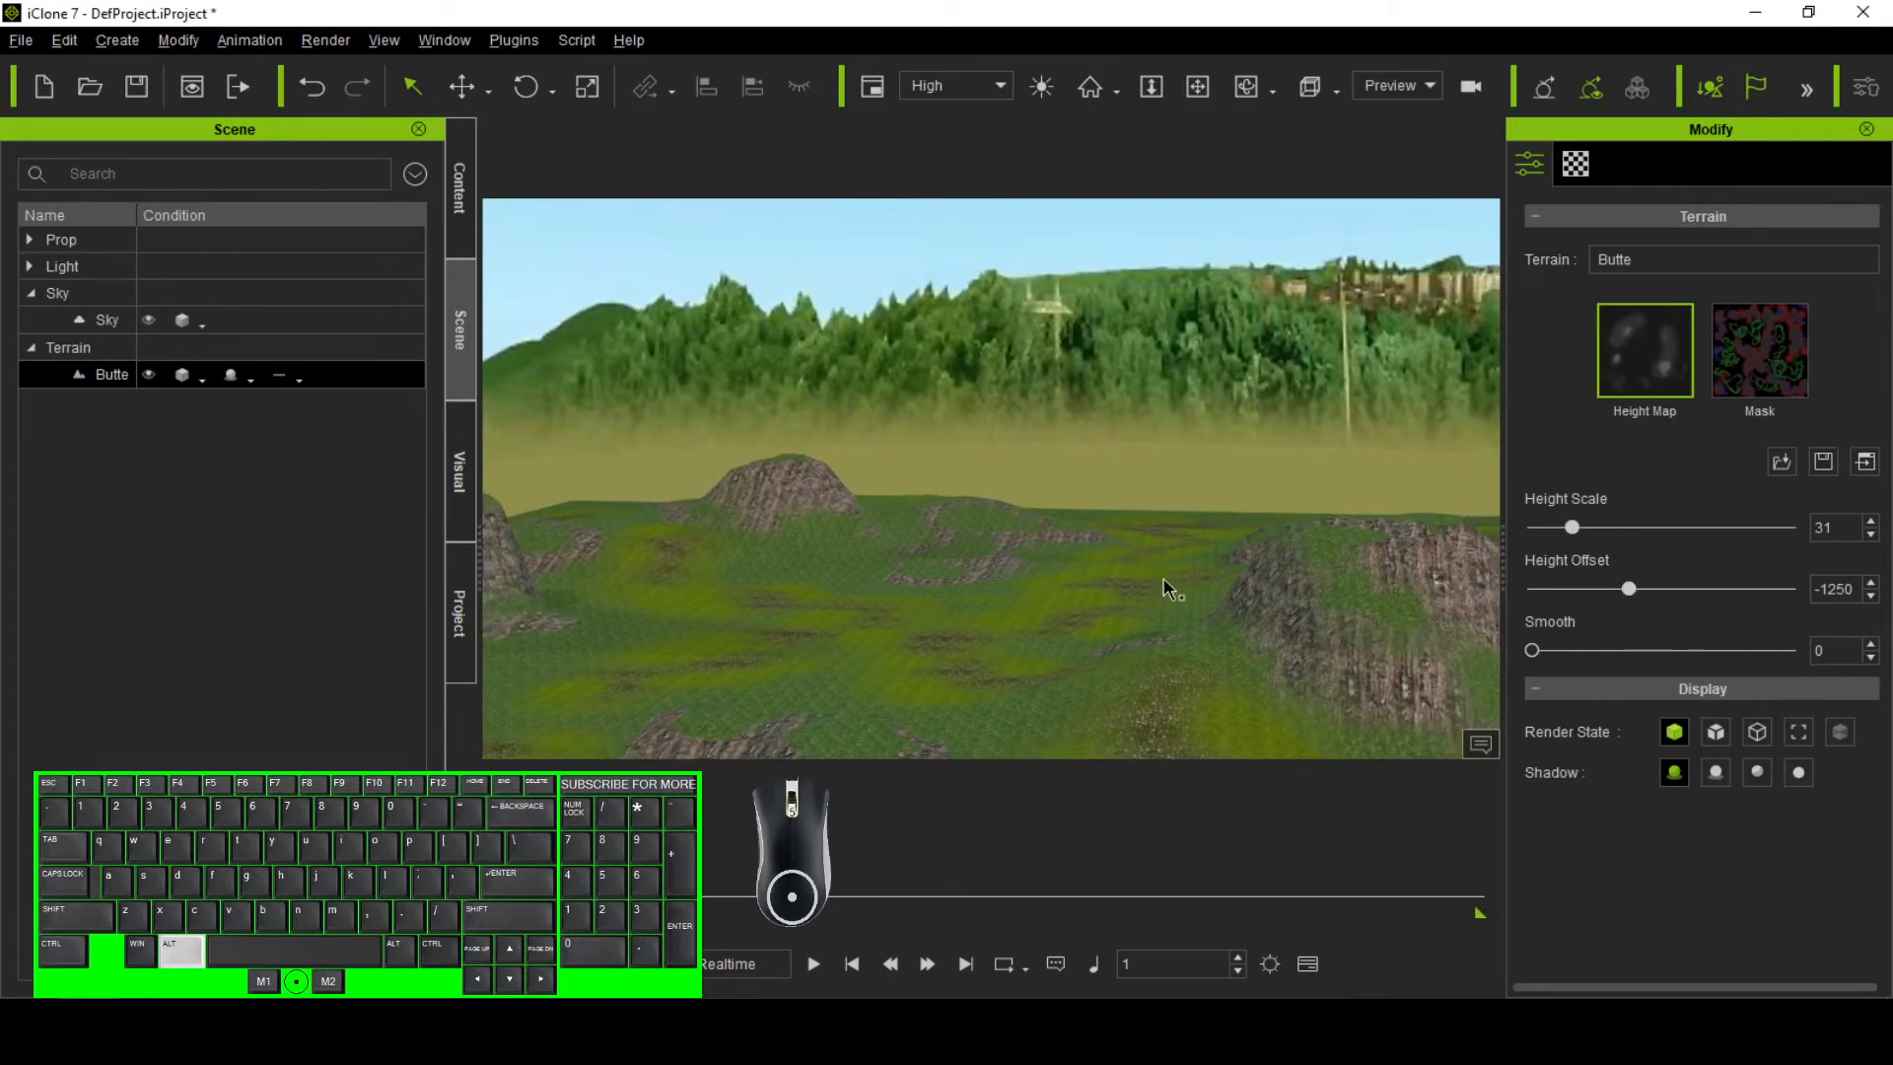
scroll(1136, 594, "down", 1)
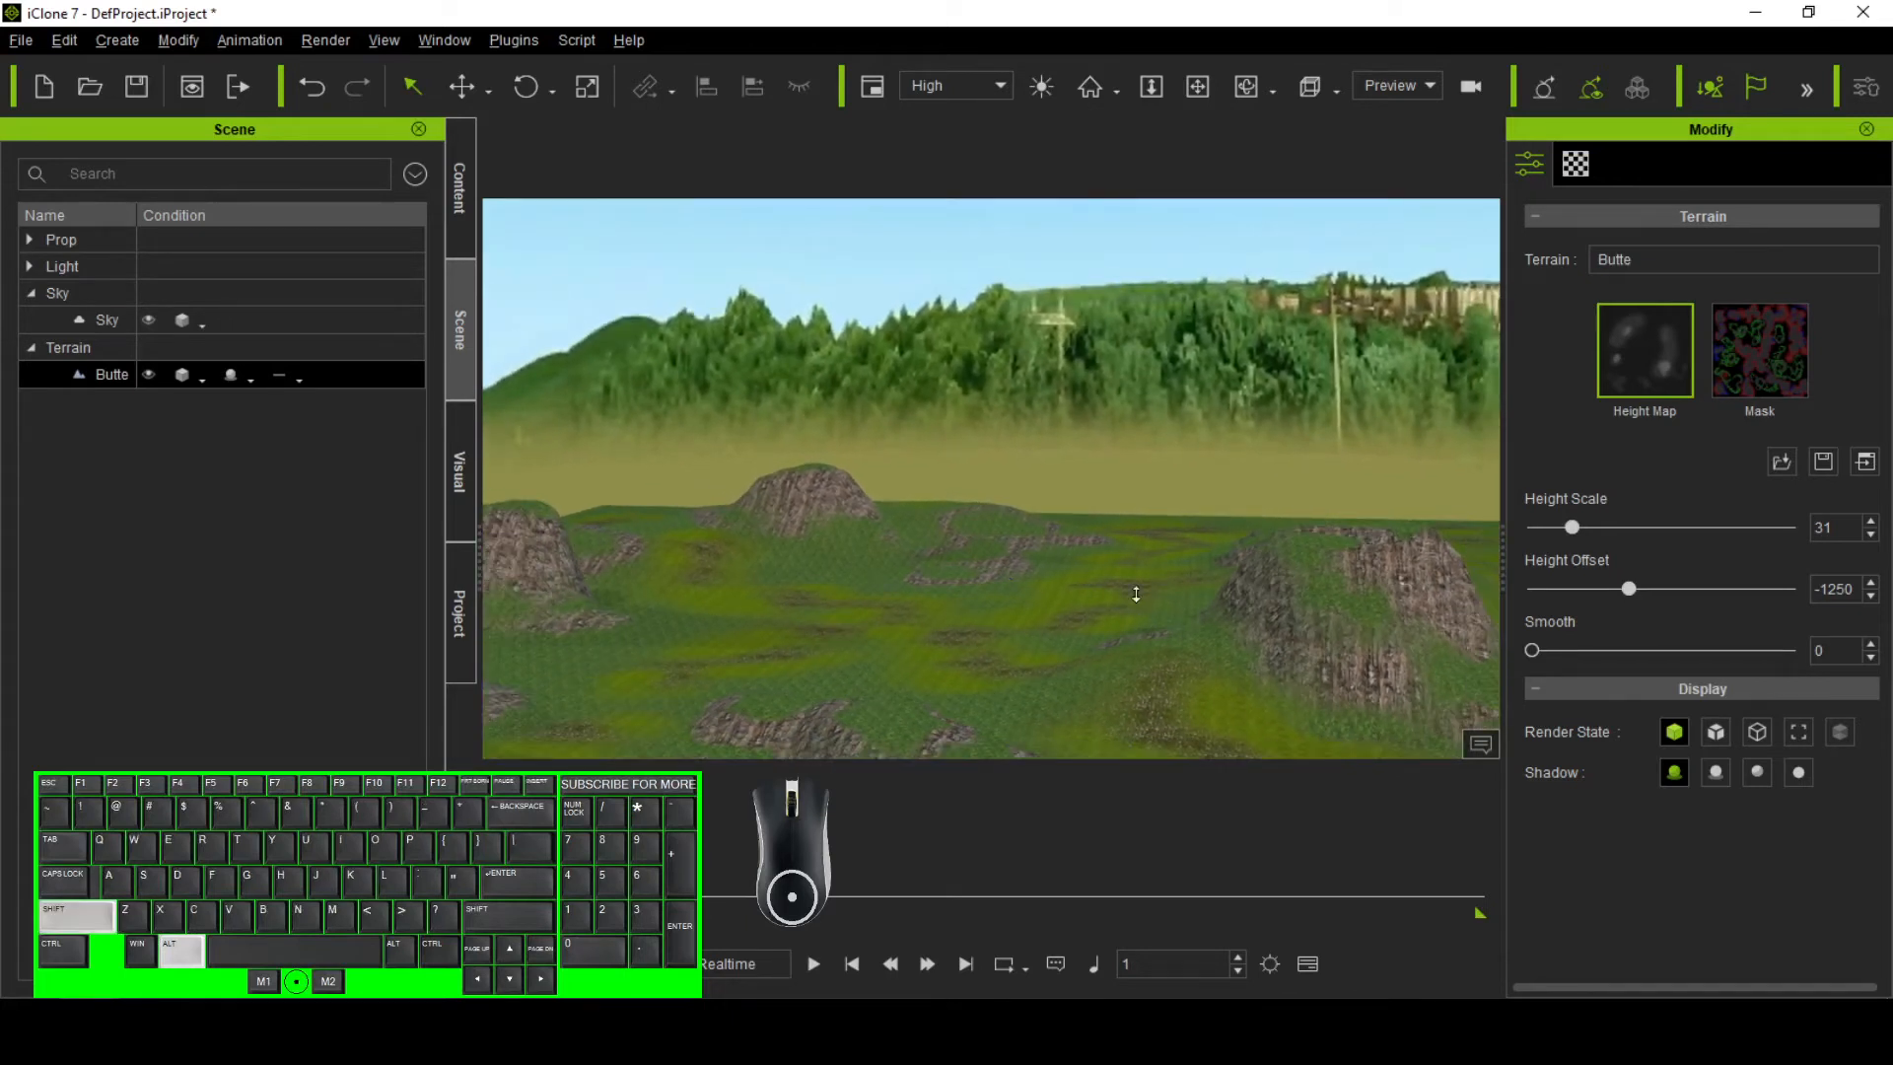
scroll(1136, 594, "up", 1)
left_click_drag(1571, 526, 1587, 527)
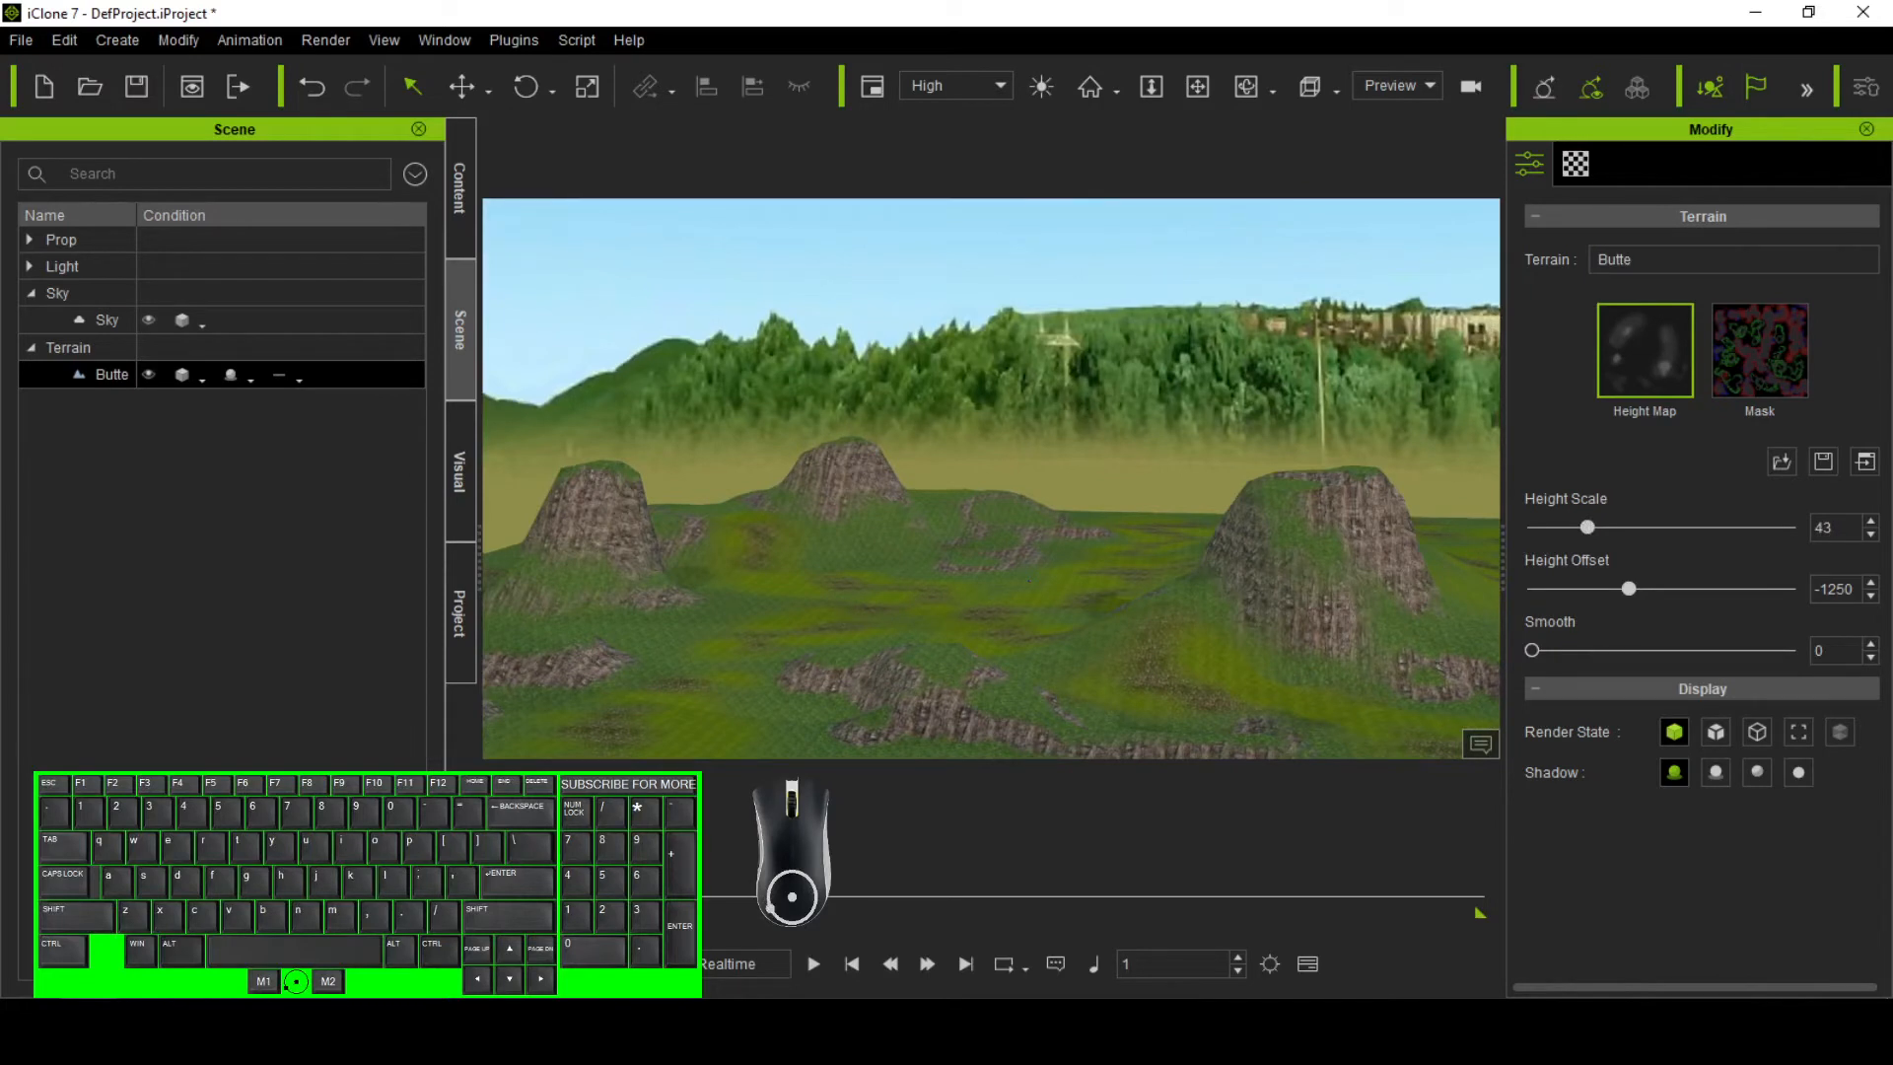
- Return to Photoshop and choose the KYLE Ultimate Charcoal brush from the Dry Media Brushes at a size of 78 px
left_click(1781, 461)
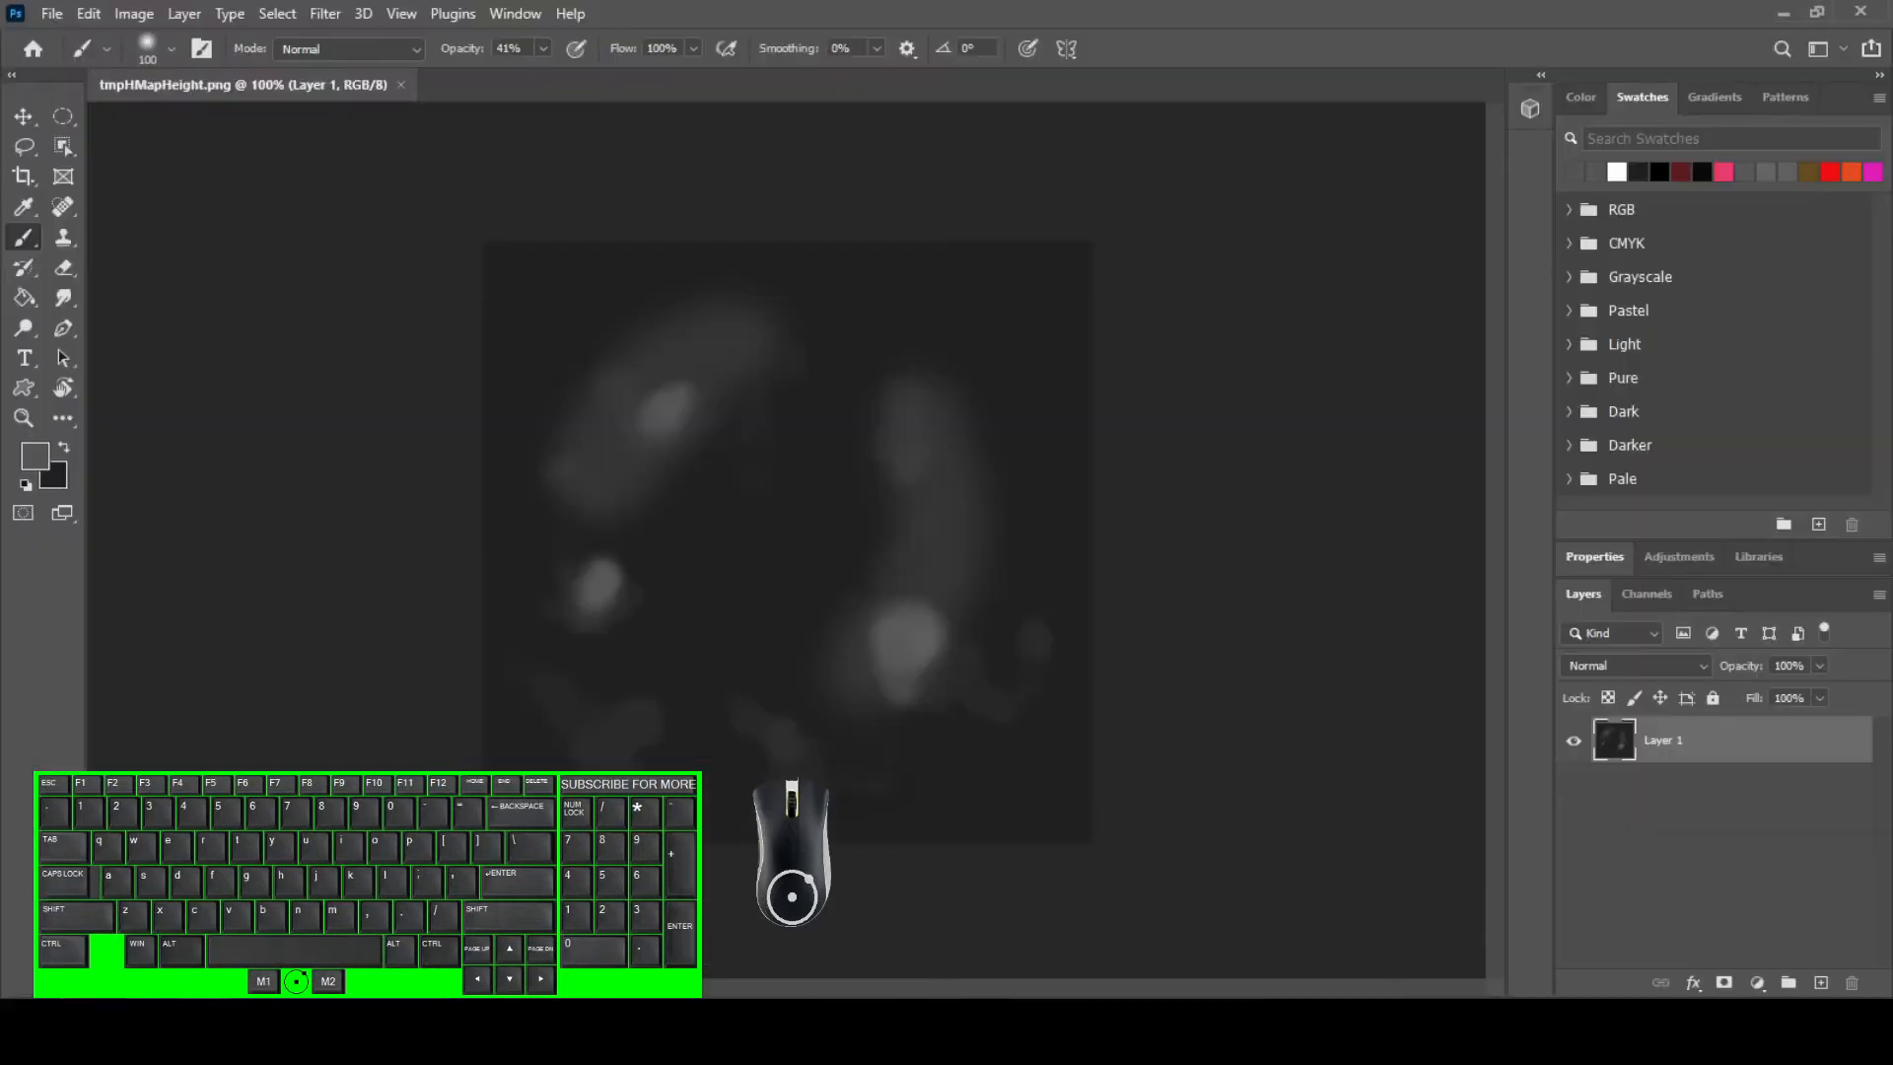
right_click(769, 512)
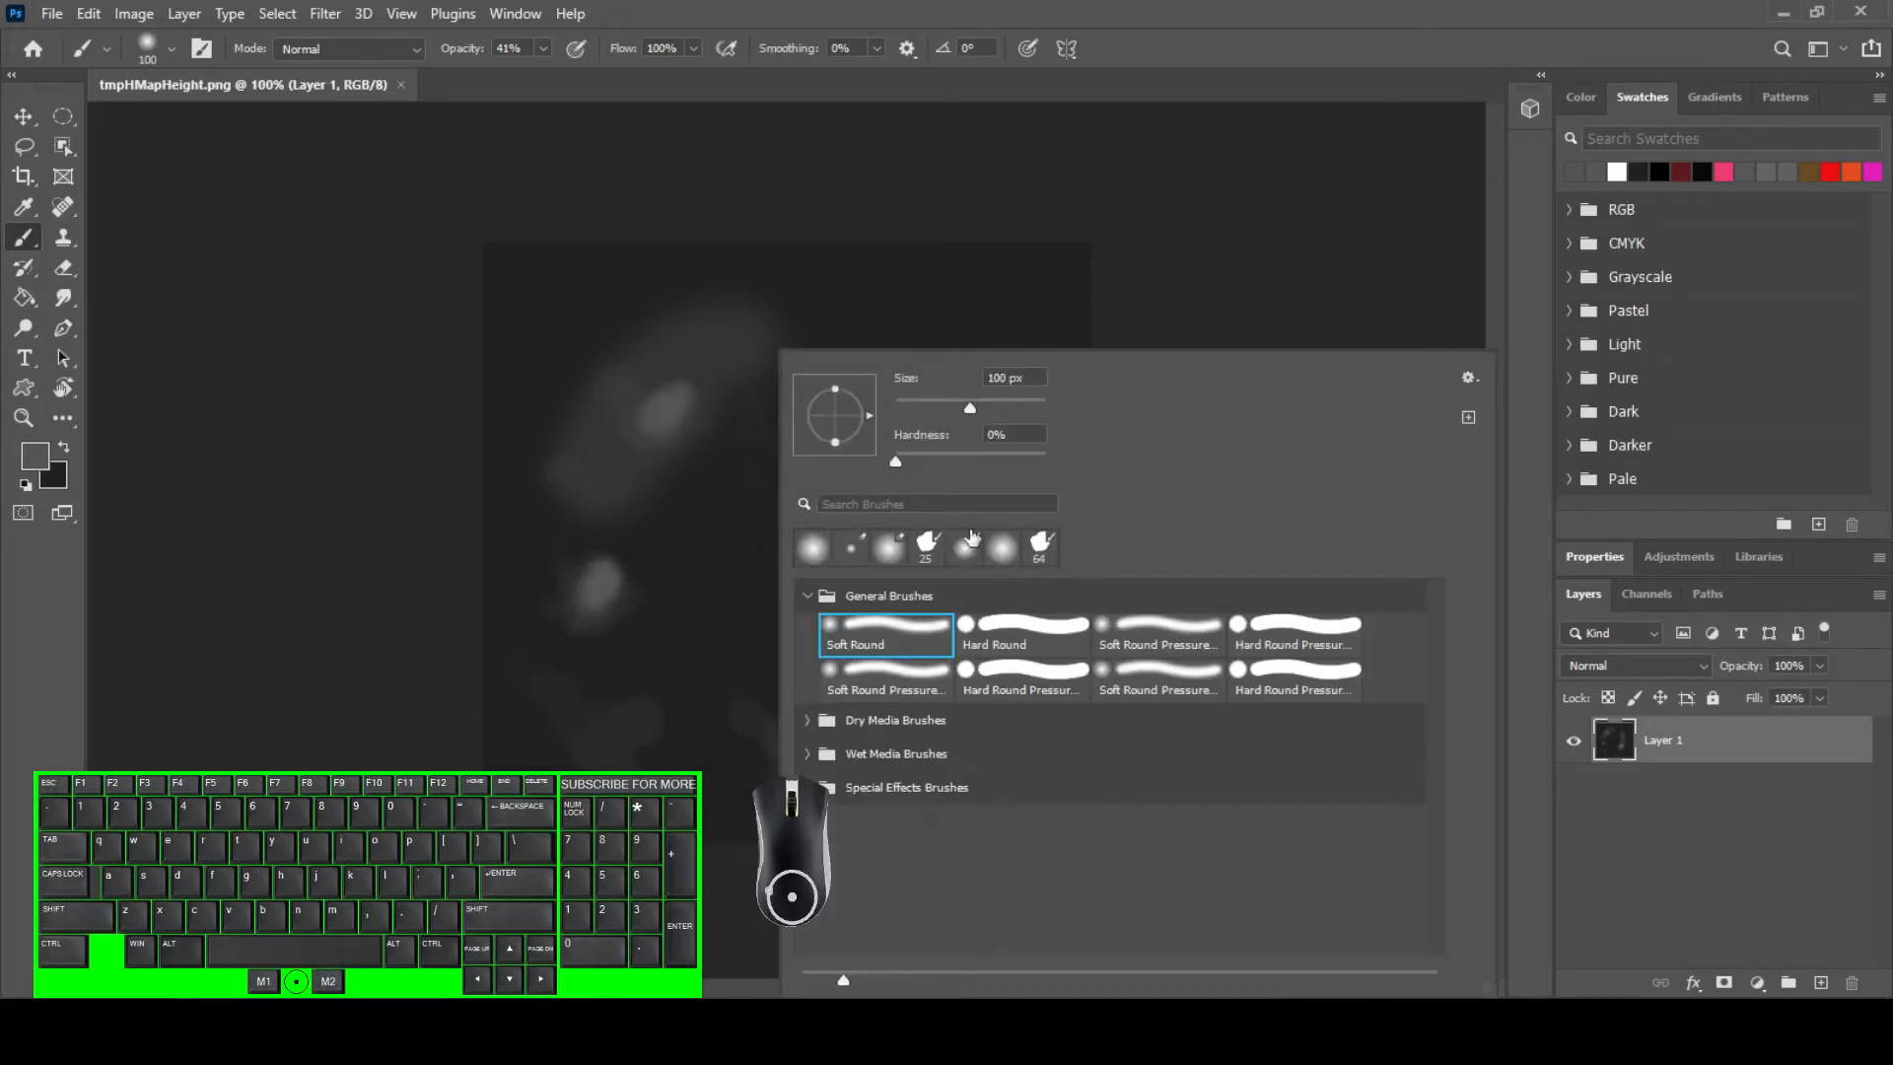
right_click(702, 524)
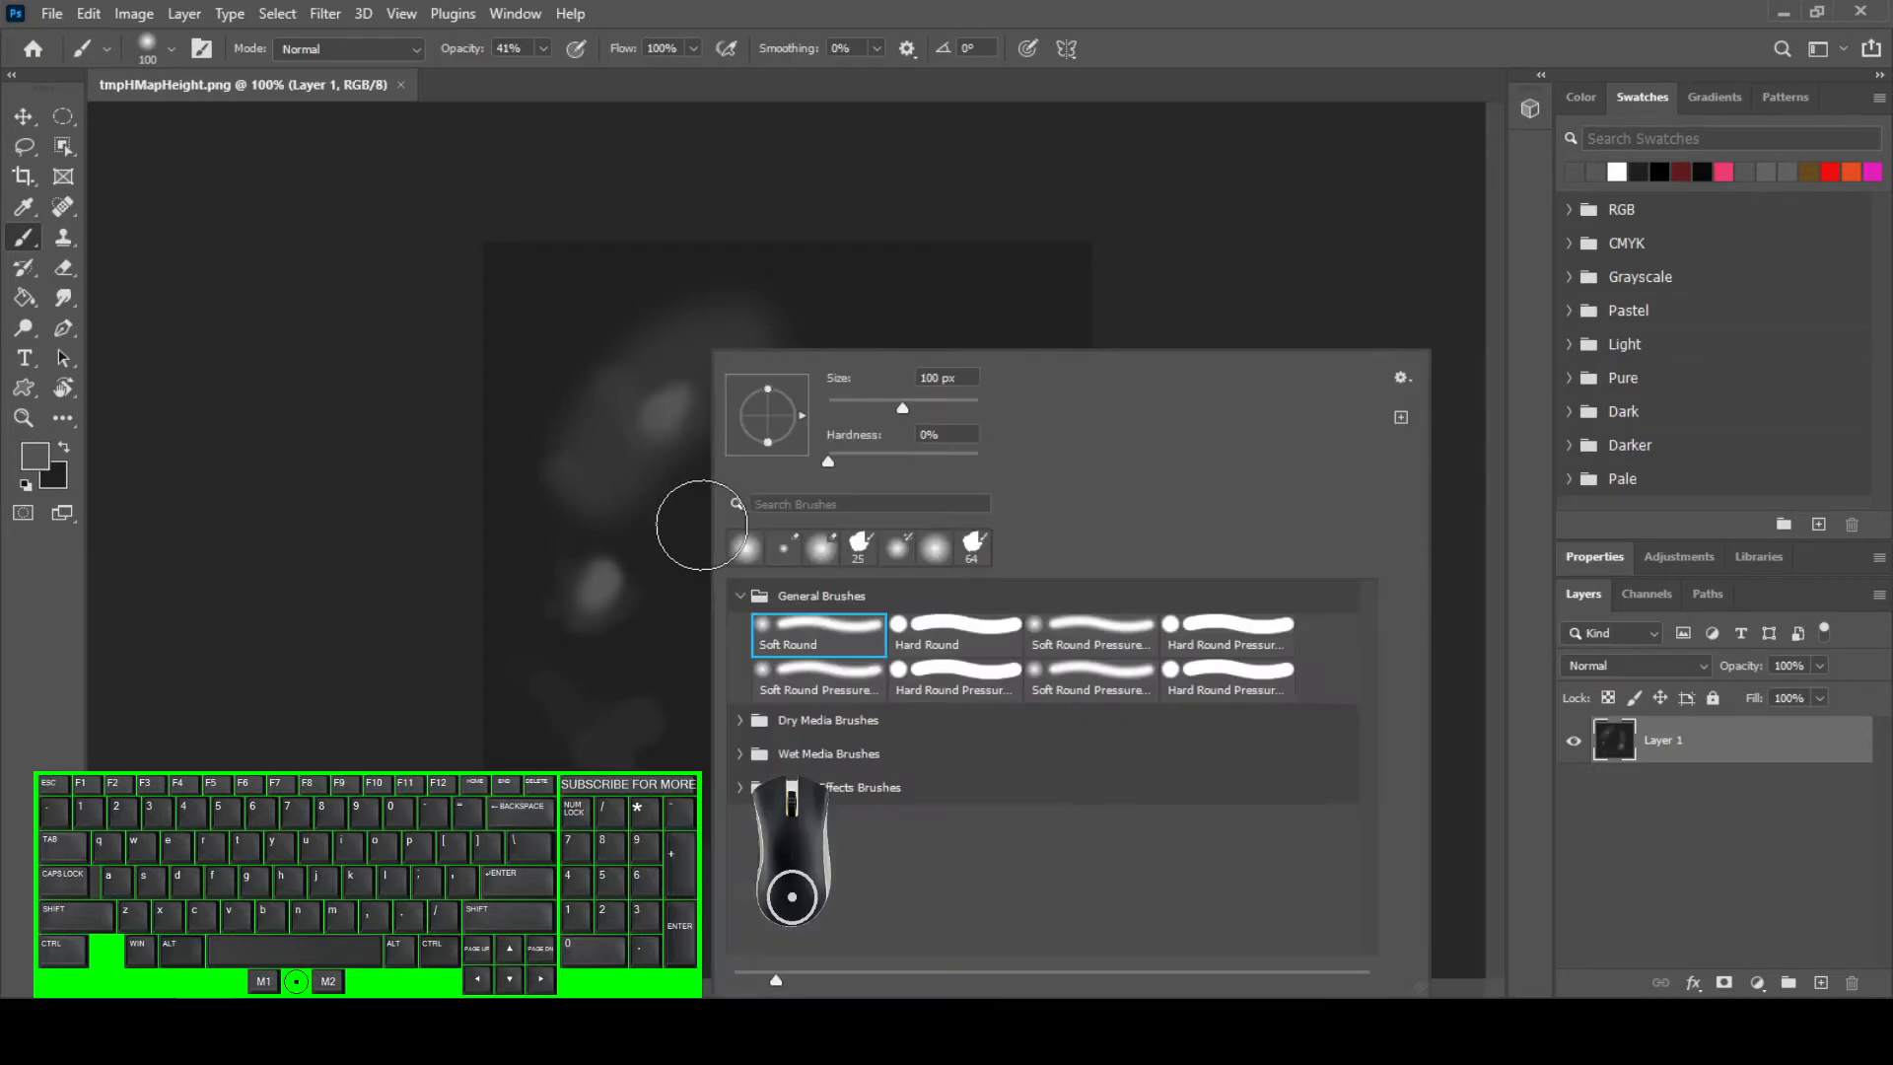
right_click(702, 525)
left_click(740, 723)
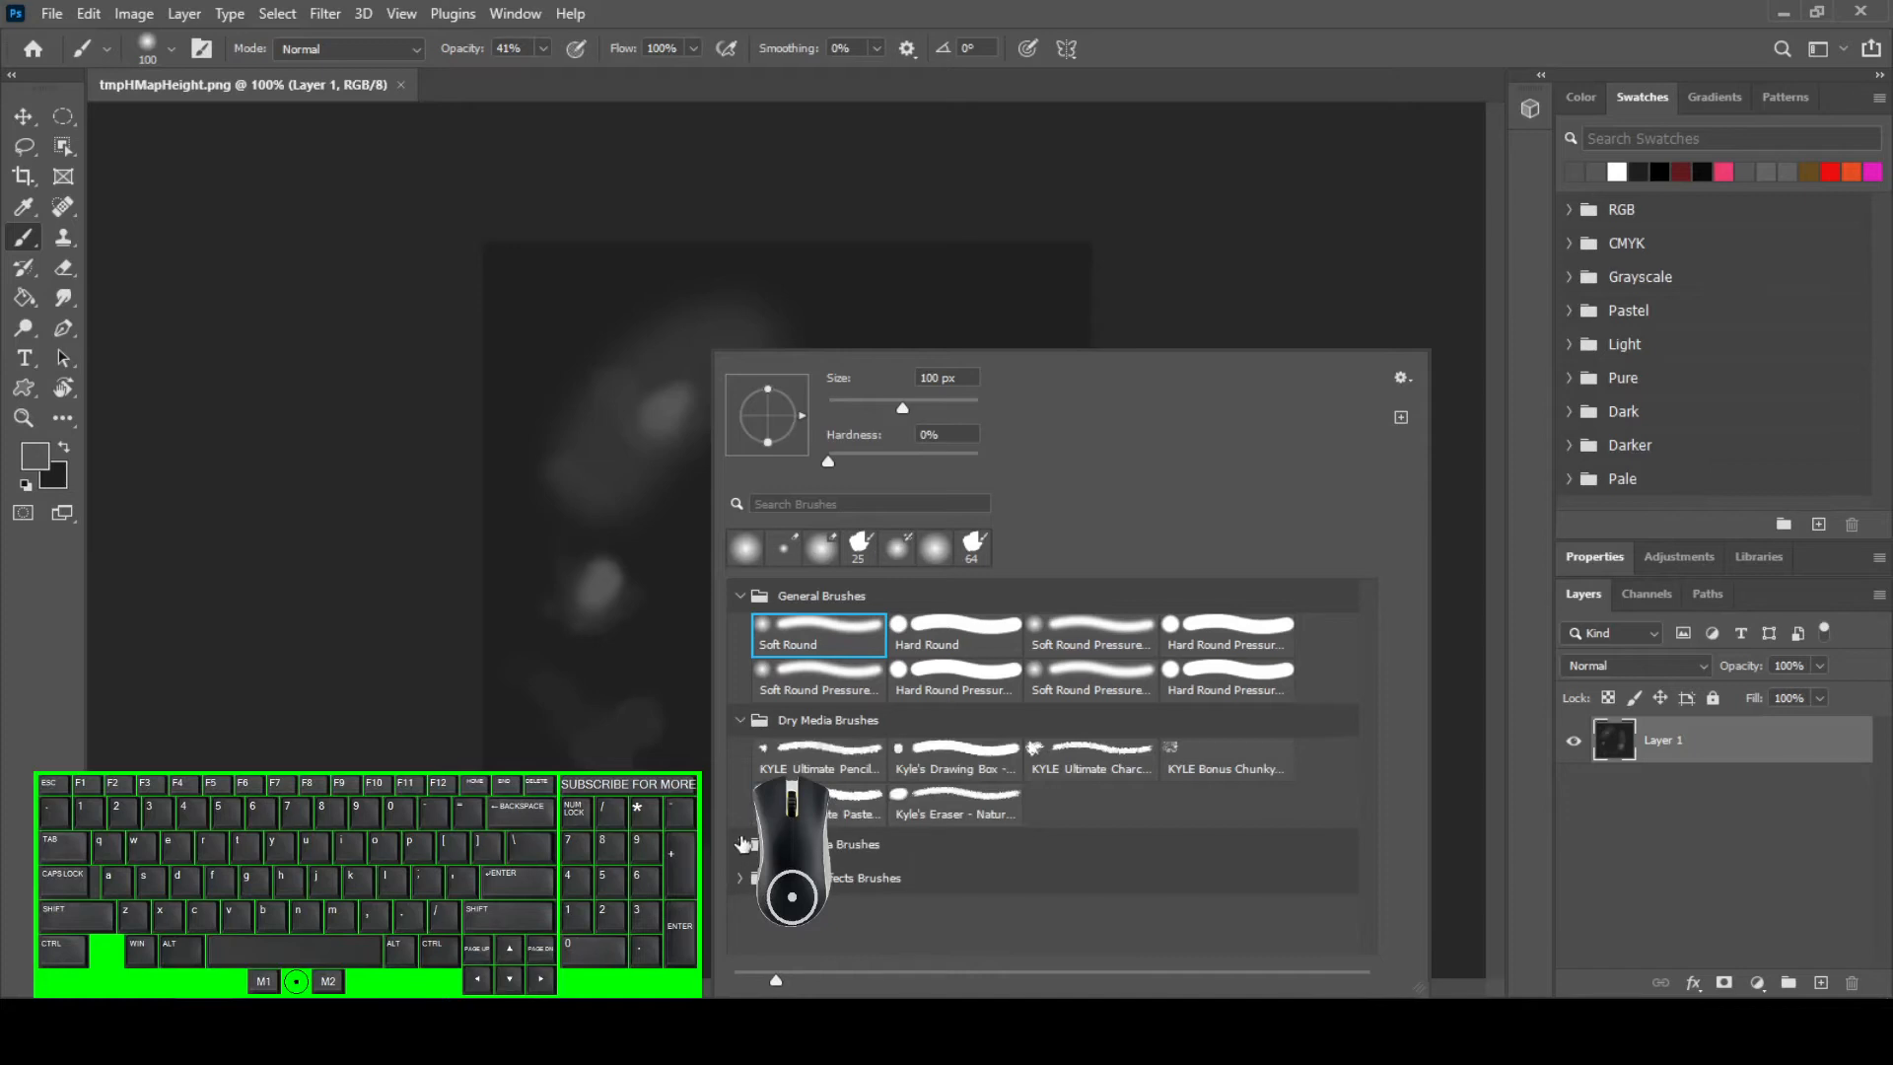
left_click(739, 846)
left_click(737, 845)
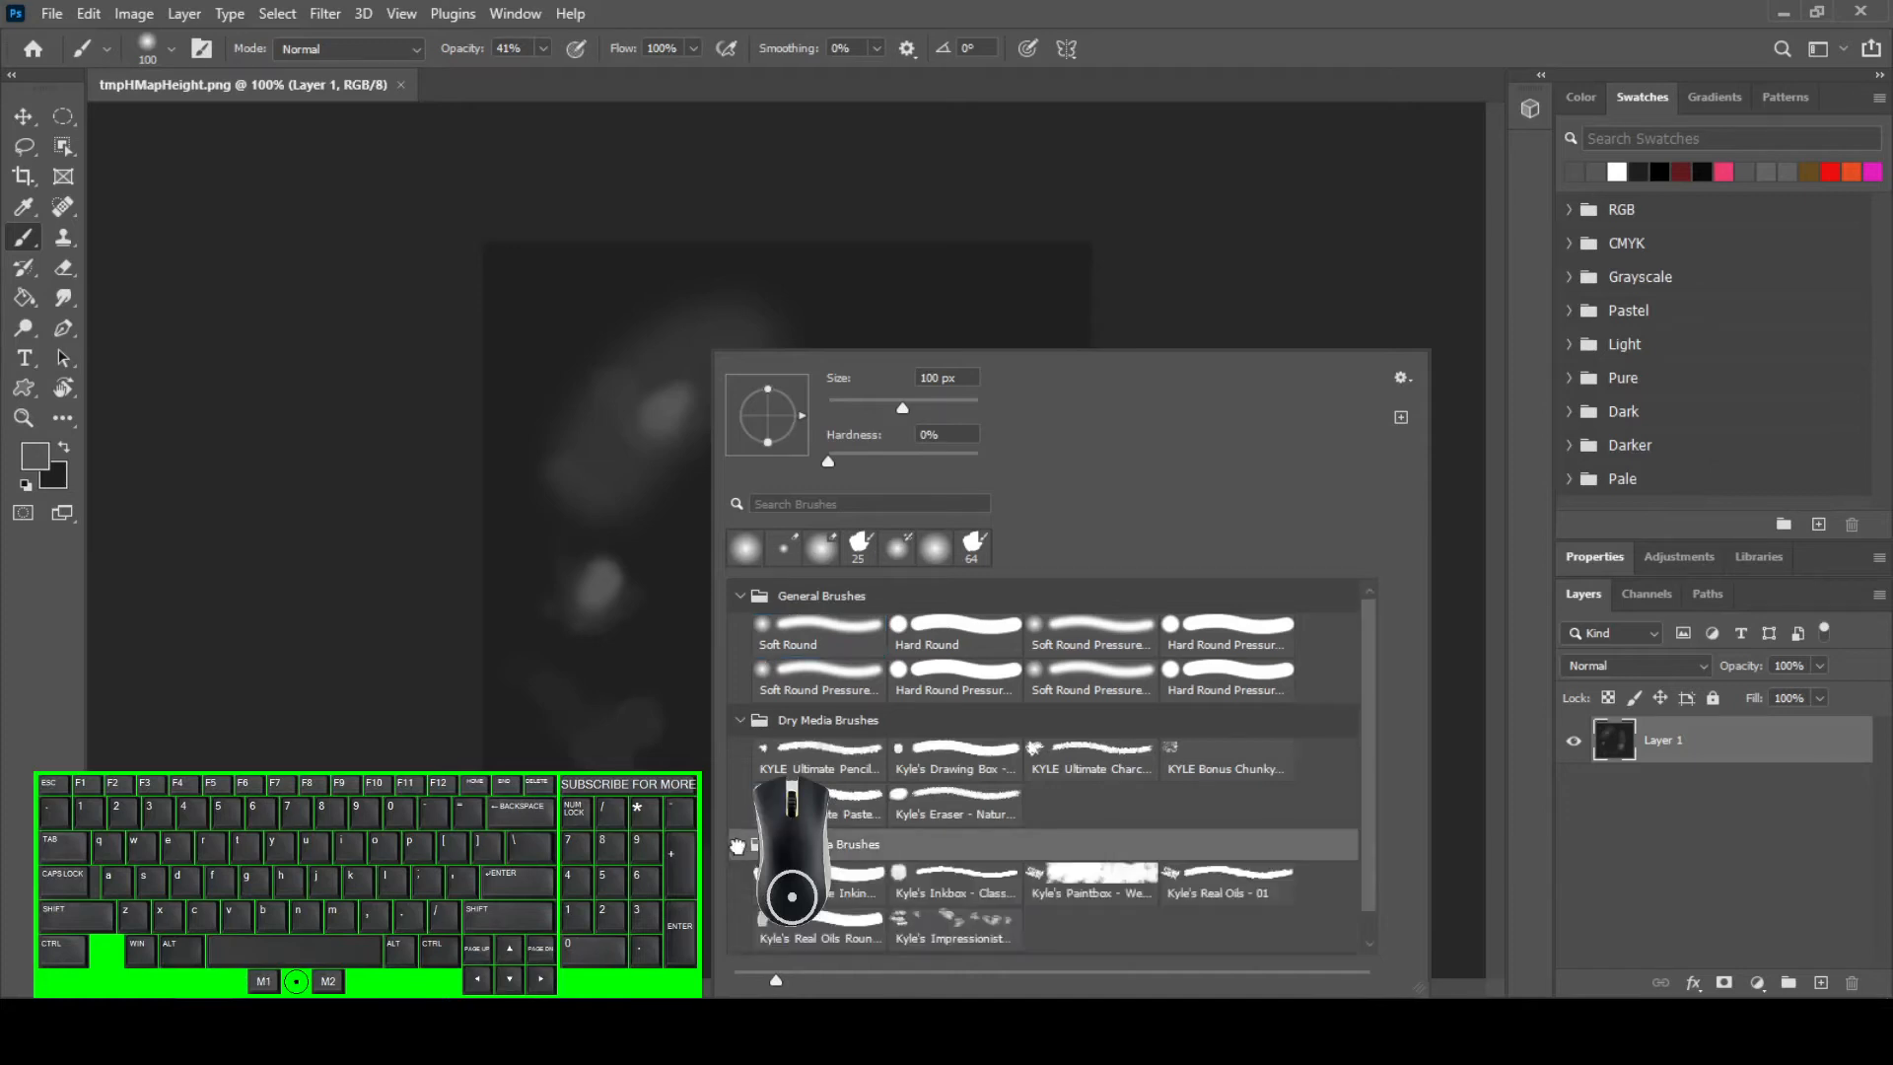
scroll(738, 845, "down", 1)
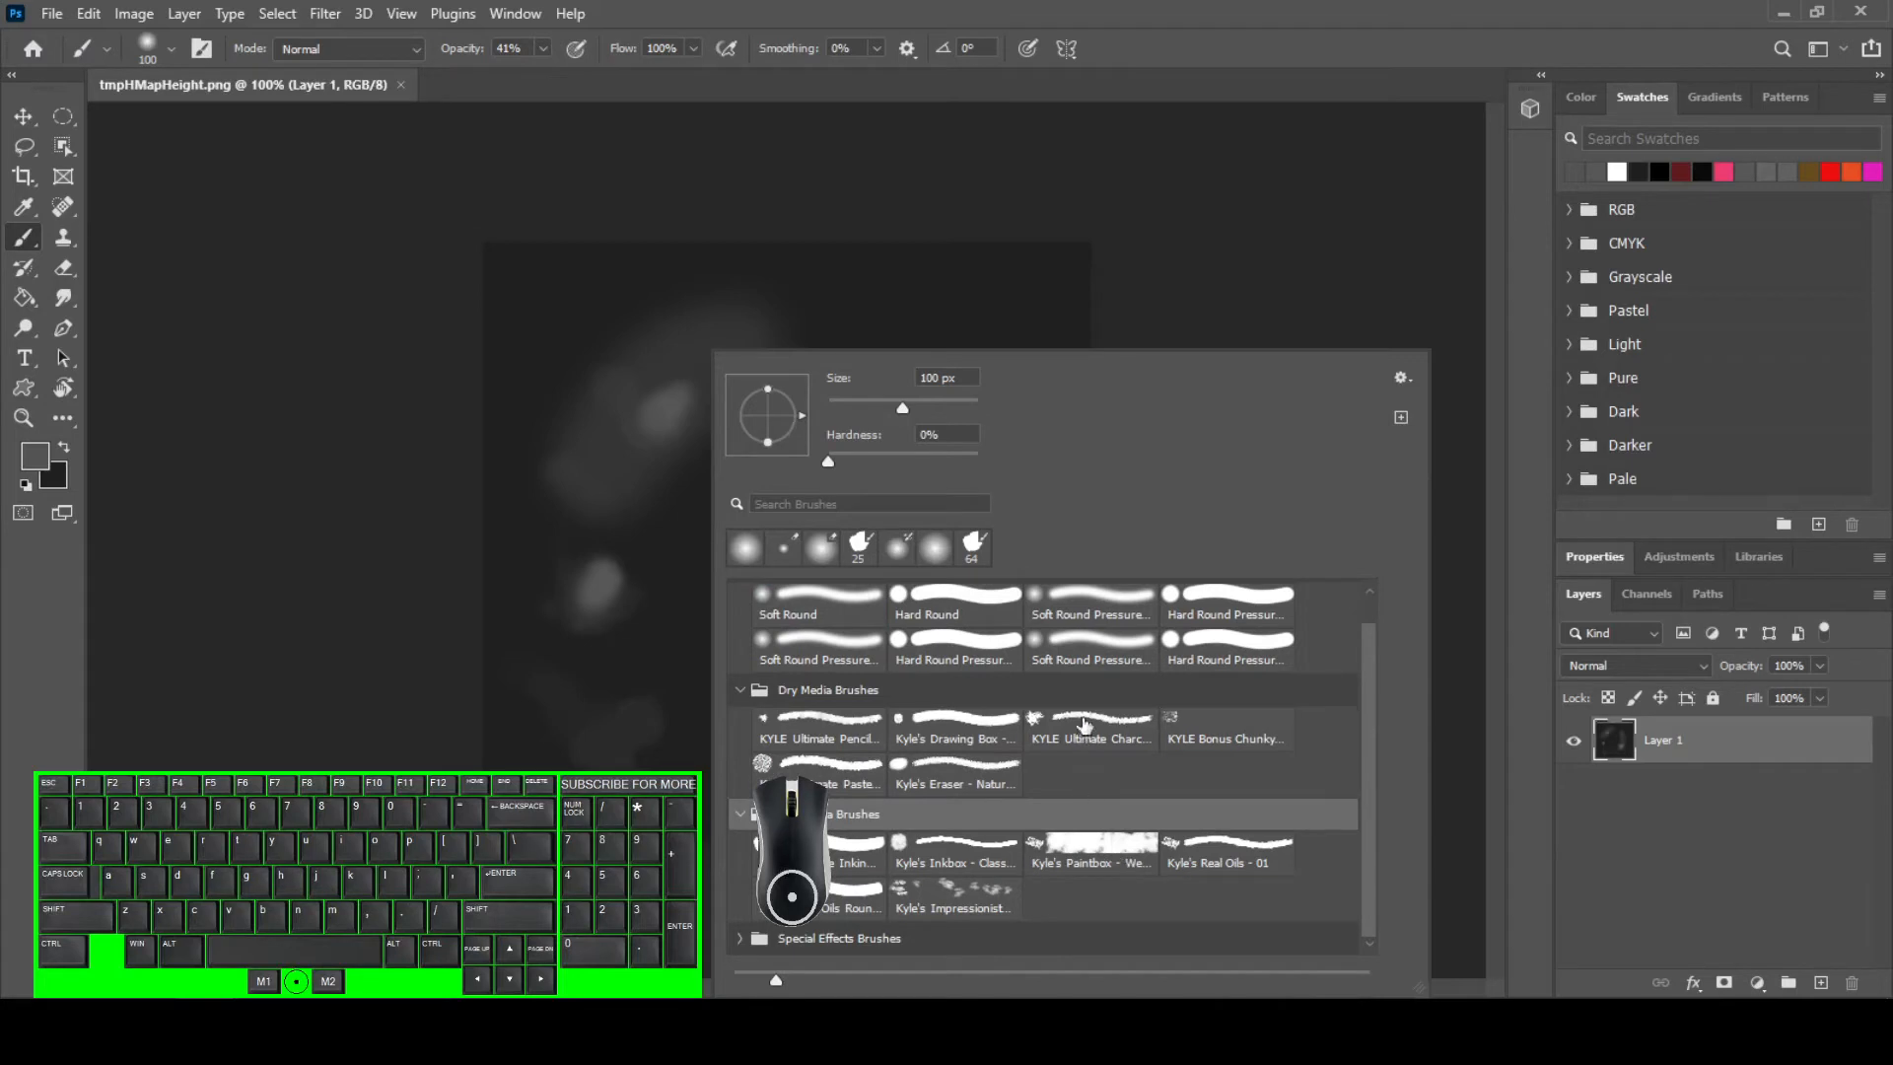
left_click(1084, 724)
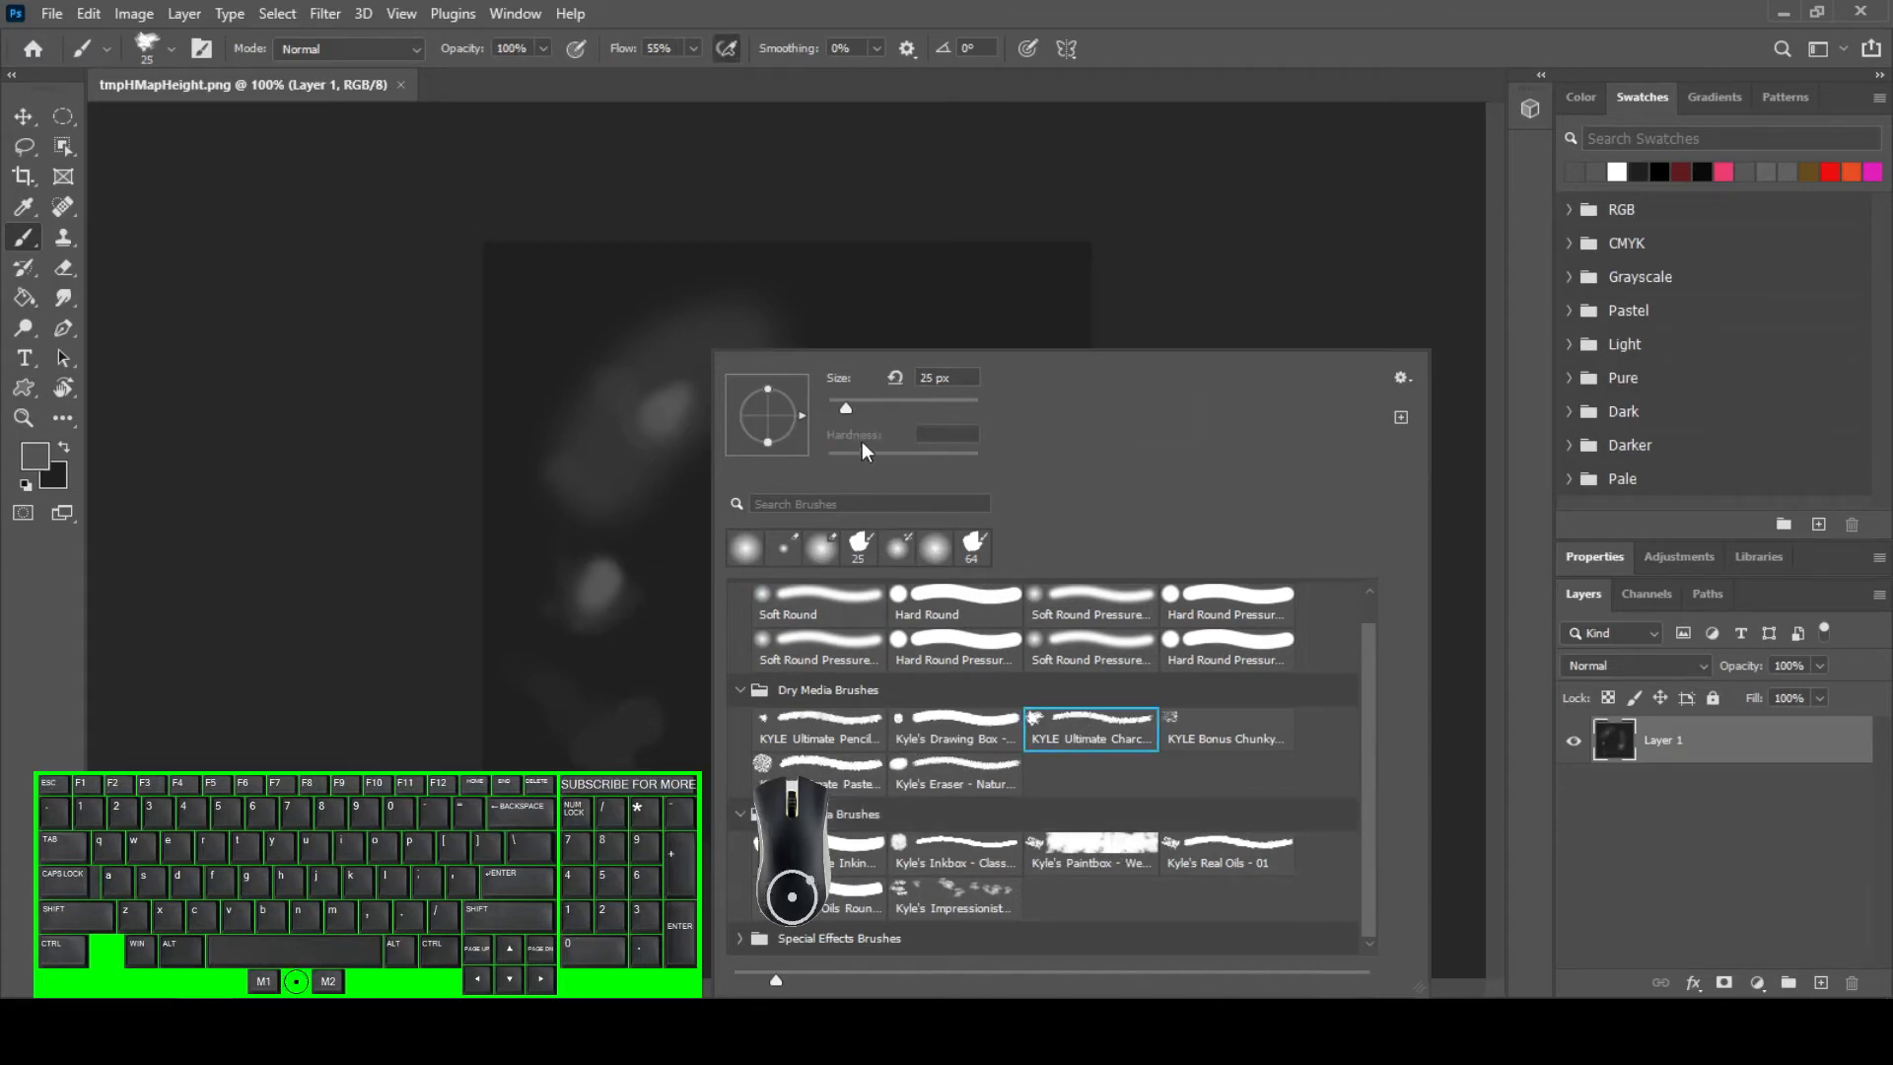
left_click_drag(845, 405, 885, 405)
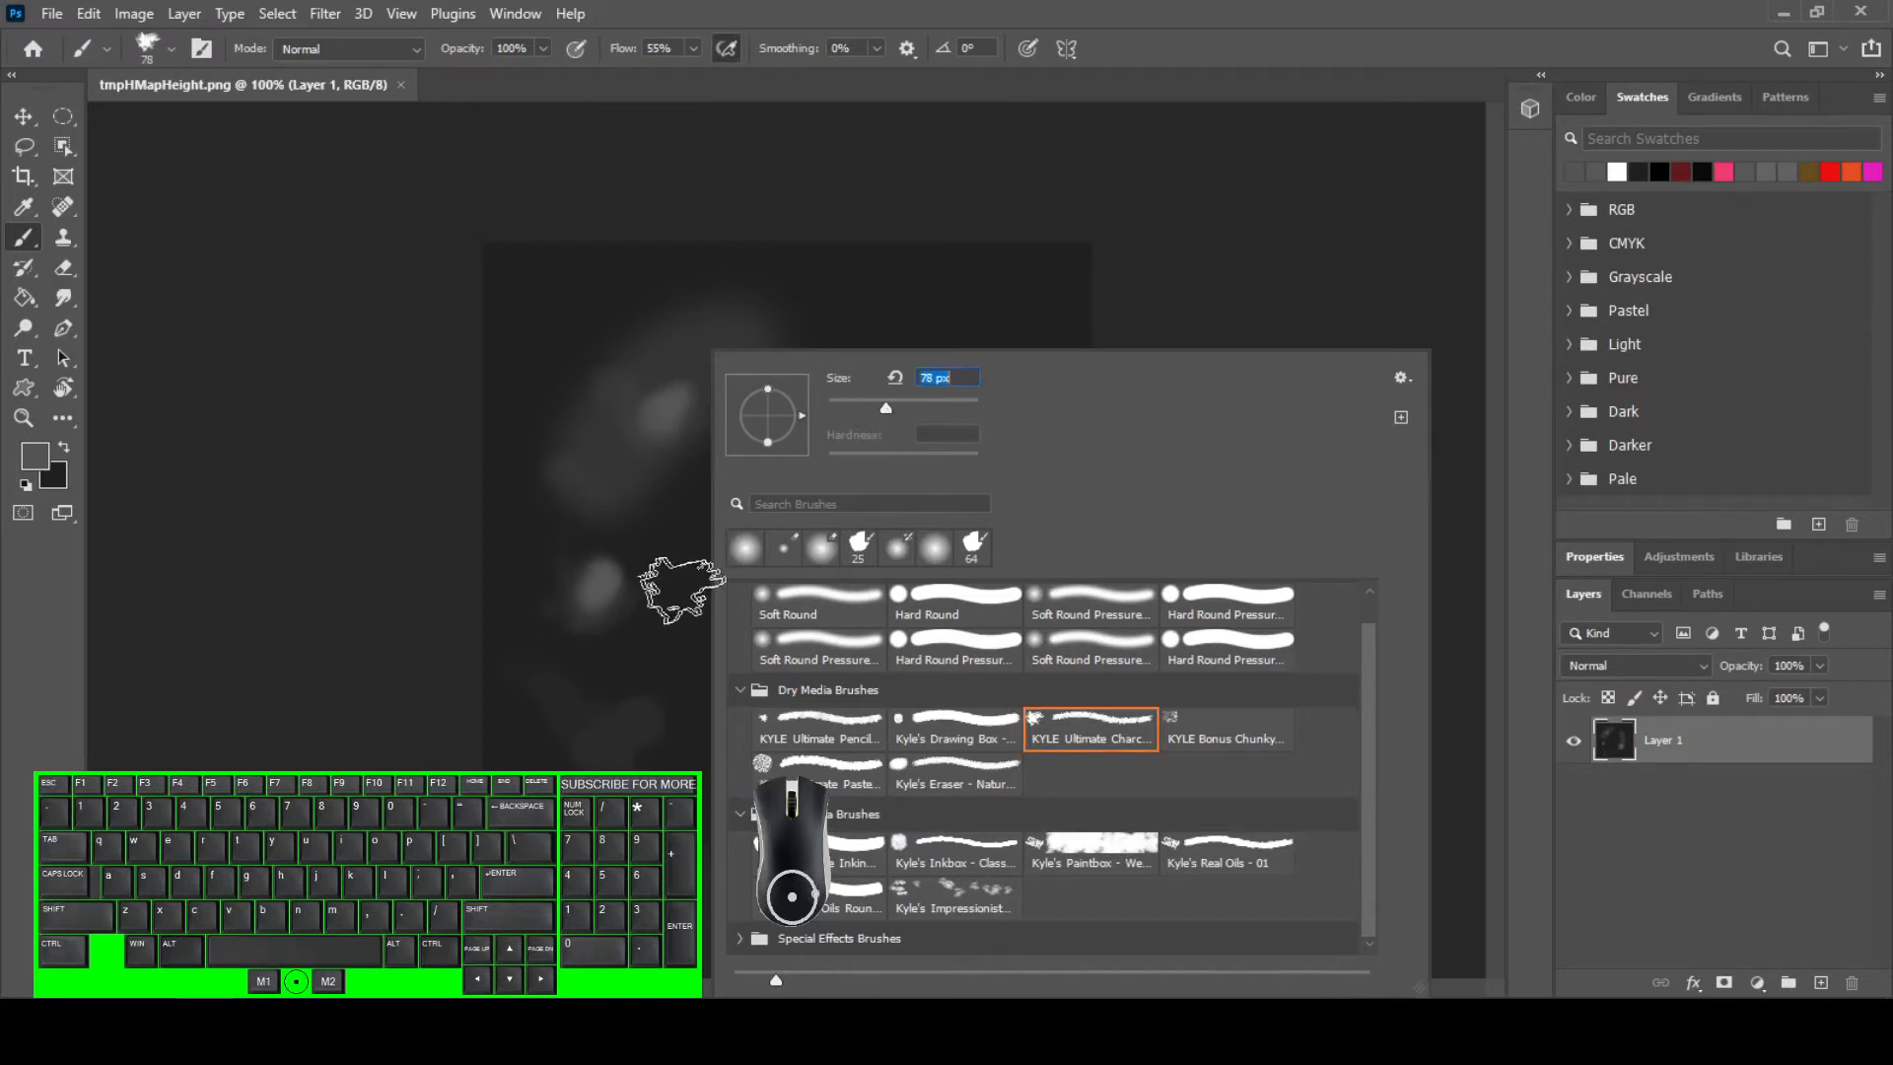
- Paint a rough diagonal grey ridge through the middle of the height map, between the soft strokes, and save the file
left_click(680, 589)
mouse_move(785, 499)
left_mouse_down()
mouse_move(733, 555)
mouse_move(695, 655)
left_mouse_up()
left_click_drag(832, 435, 784, 537)
left_click_drag(781, 449, 701, 591)
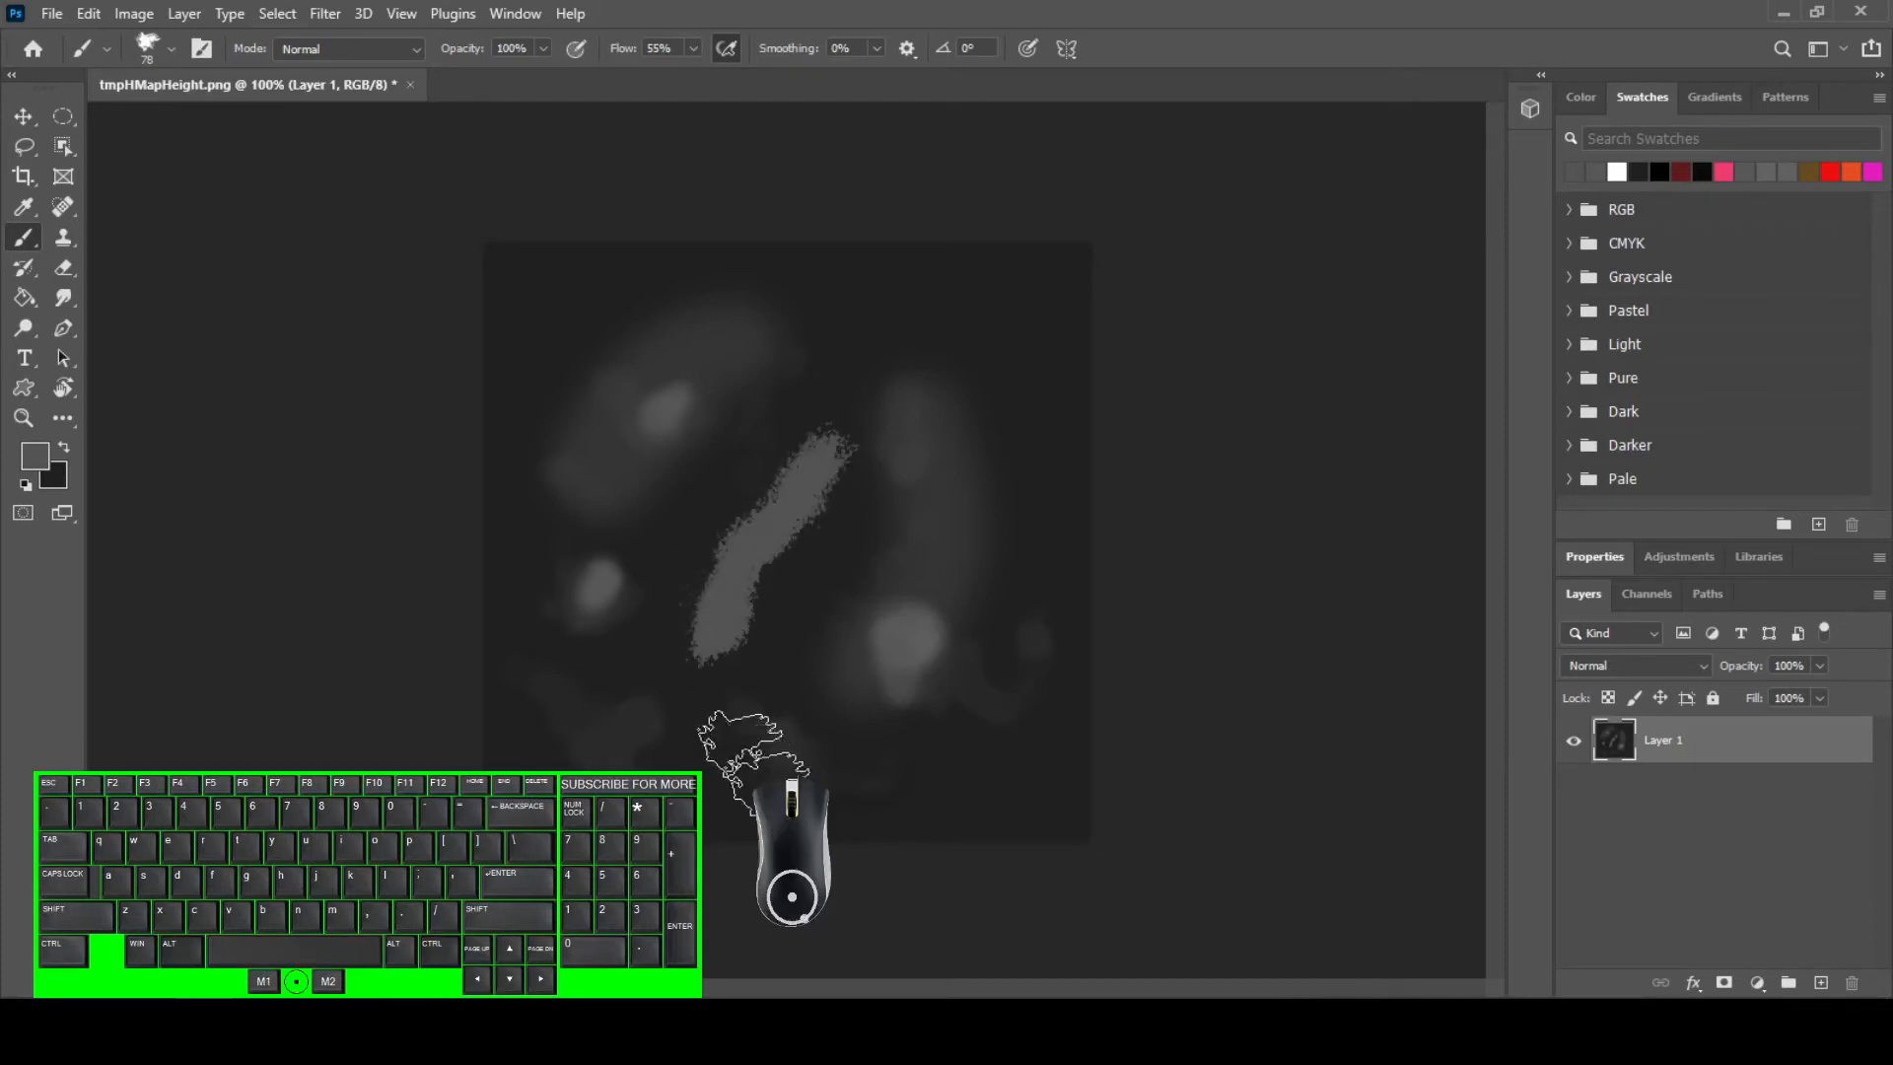
key("ctrl+s")
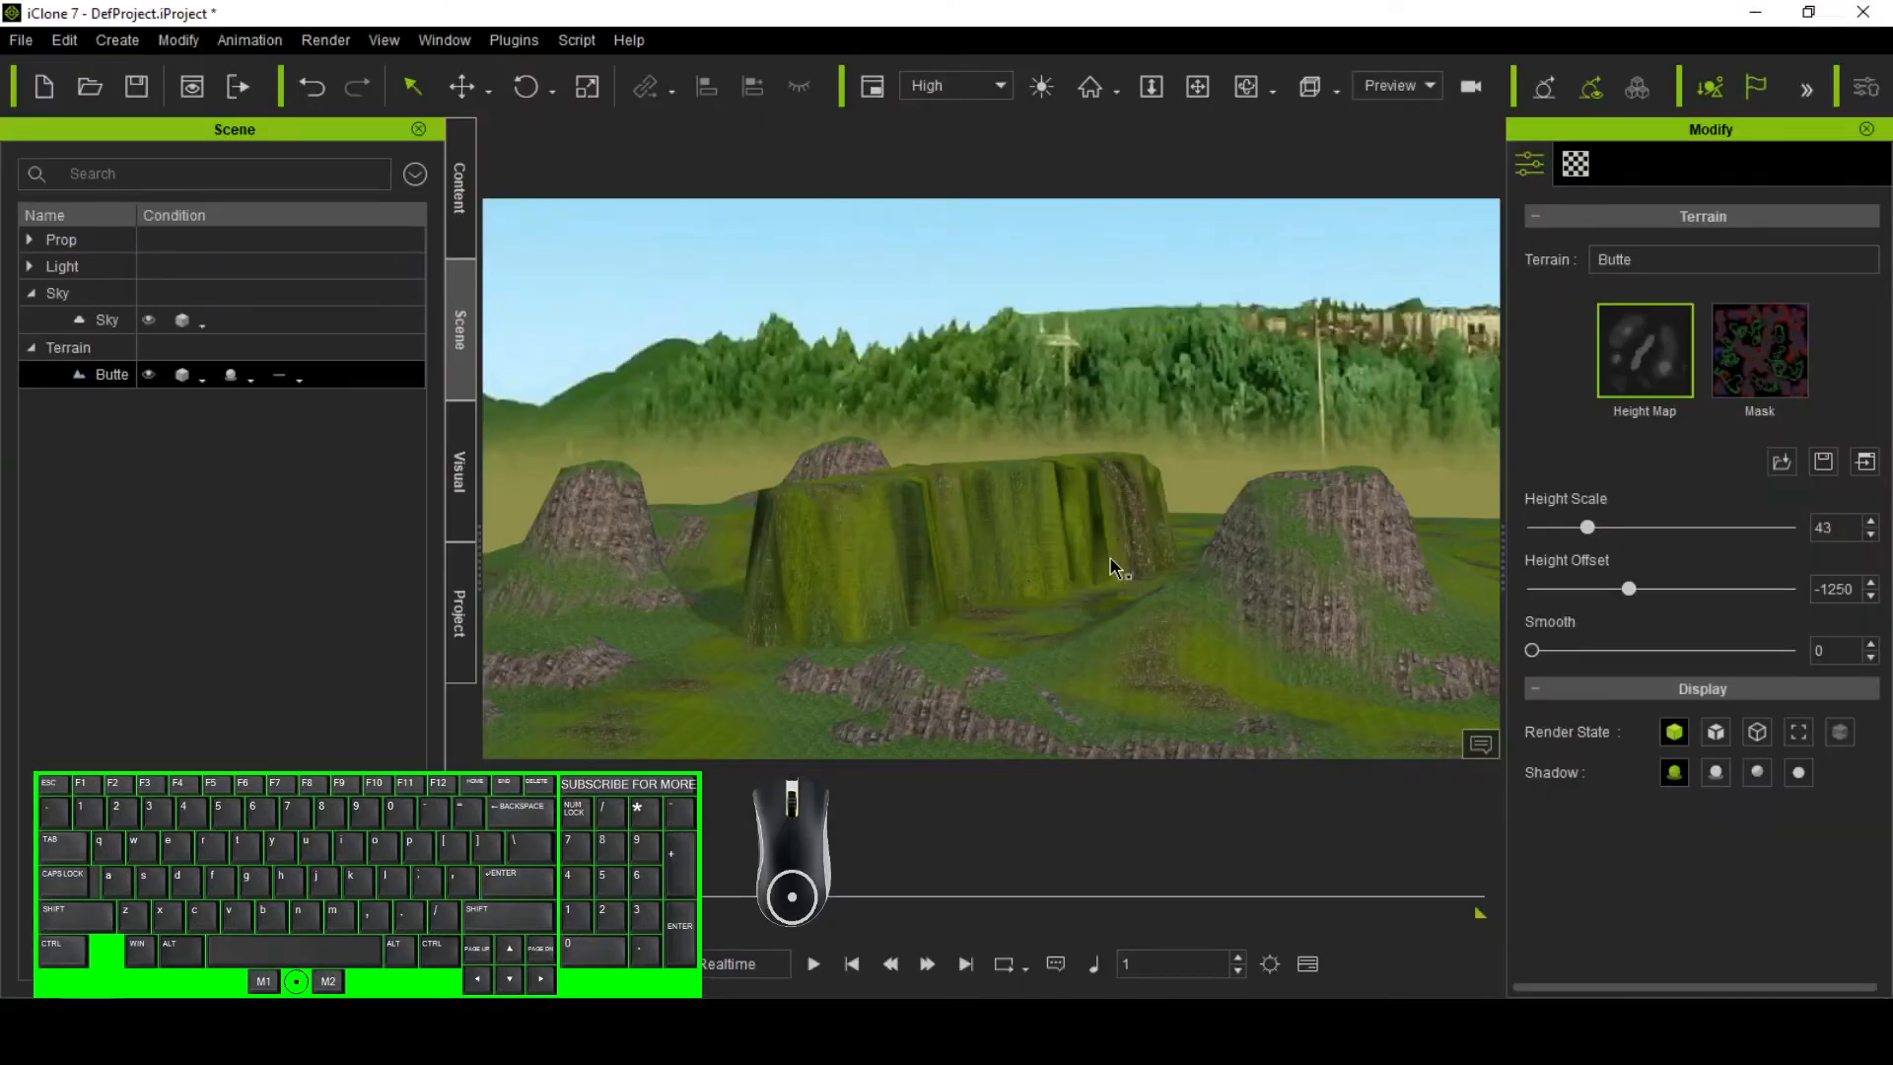
- Back in iClone, soften the Butte terrain's new ridge by setting Smooth to 11
left_click_drag(1534, 652, 1627, 651)
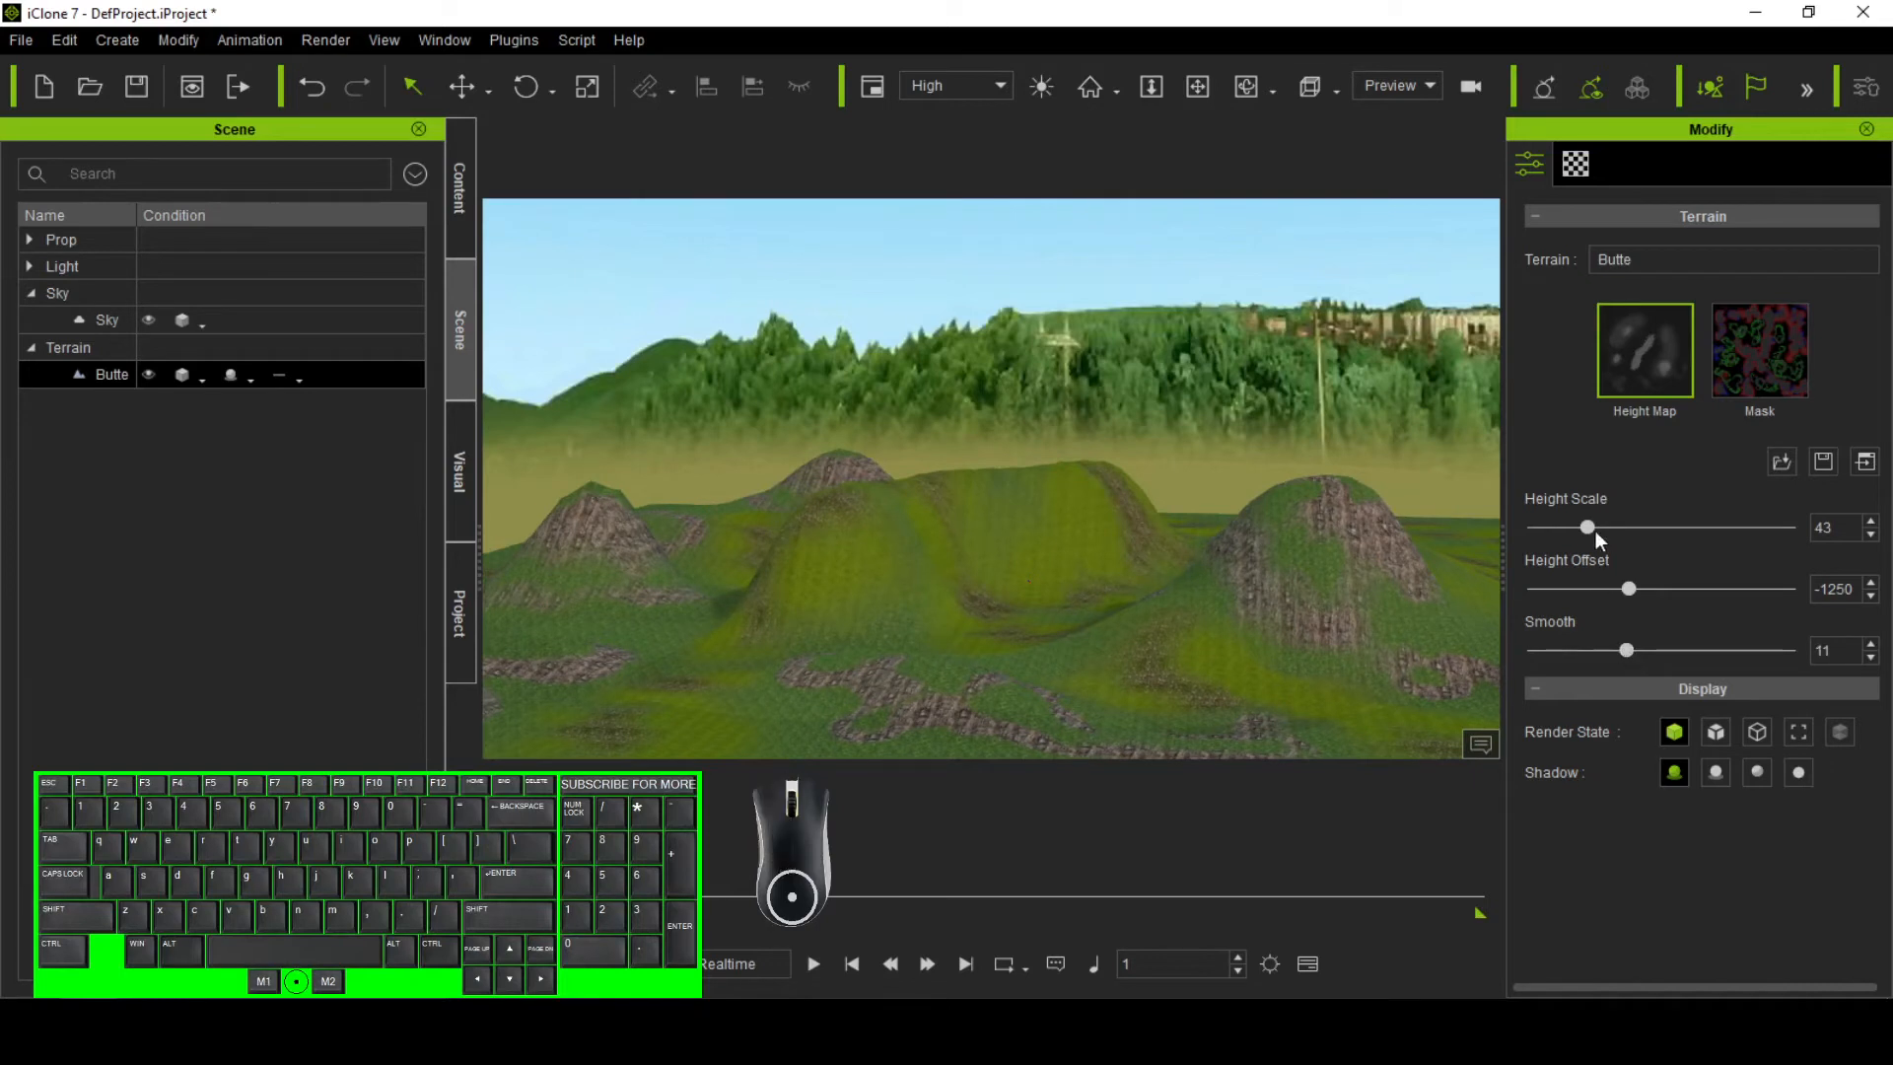
- Set the Butte terrain's Height Scale to 25 and open its Mask map for editing in Photoshop
left_click_drag(1583, 525, 1569, 530)
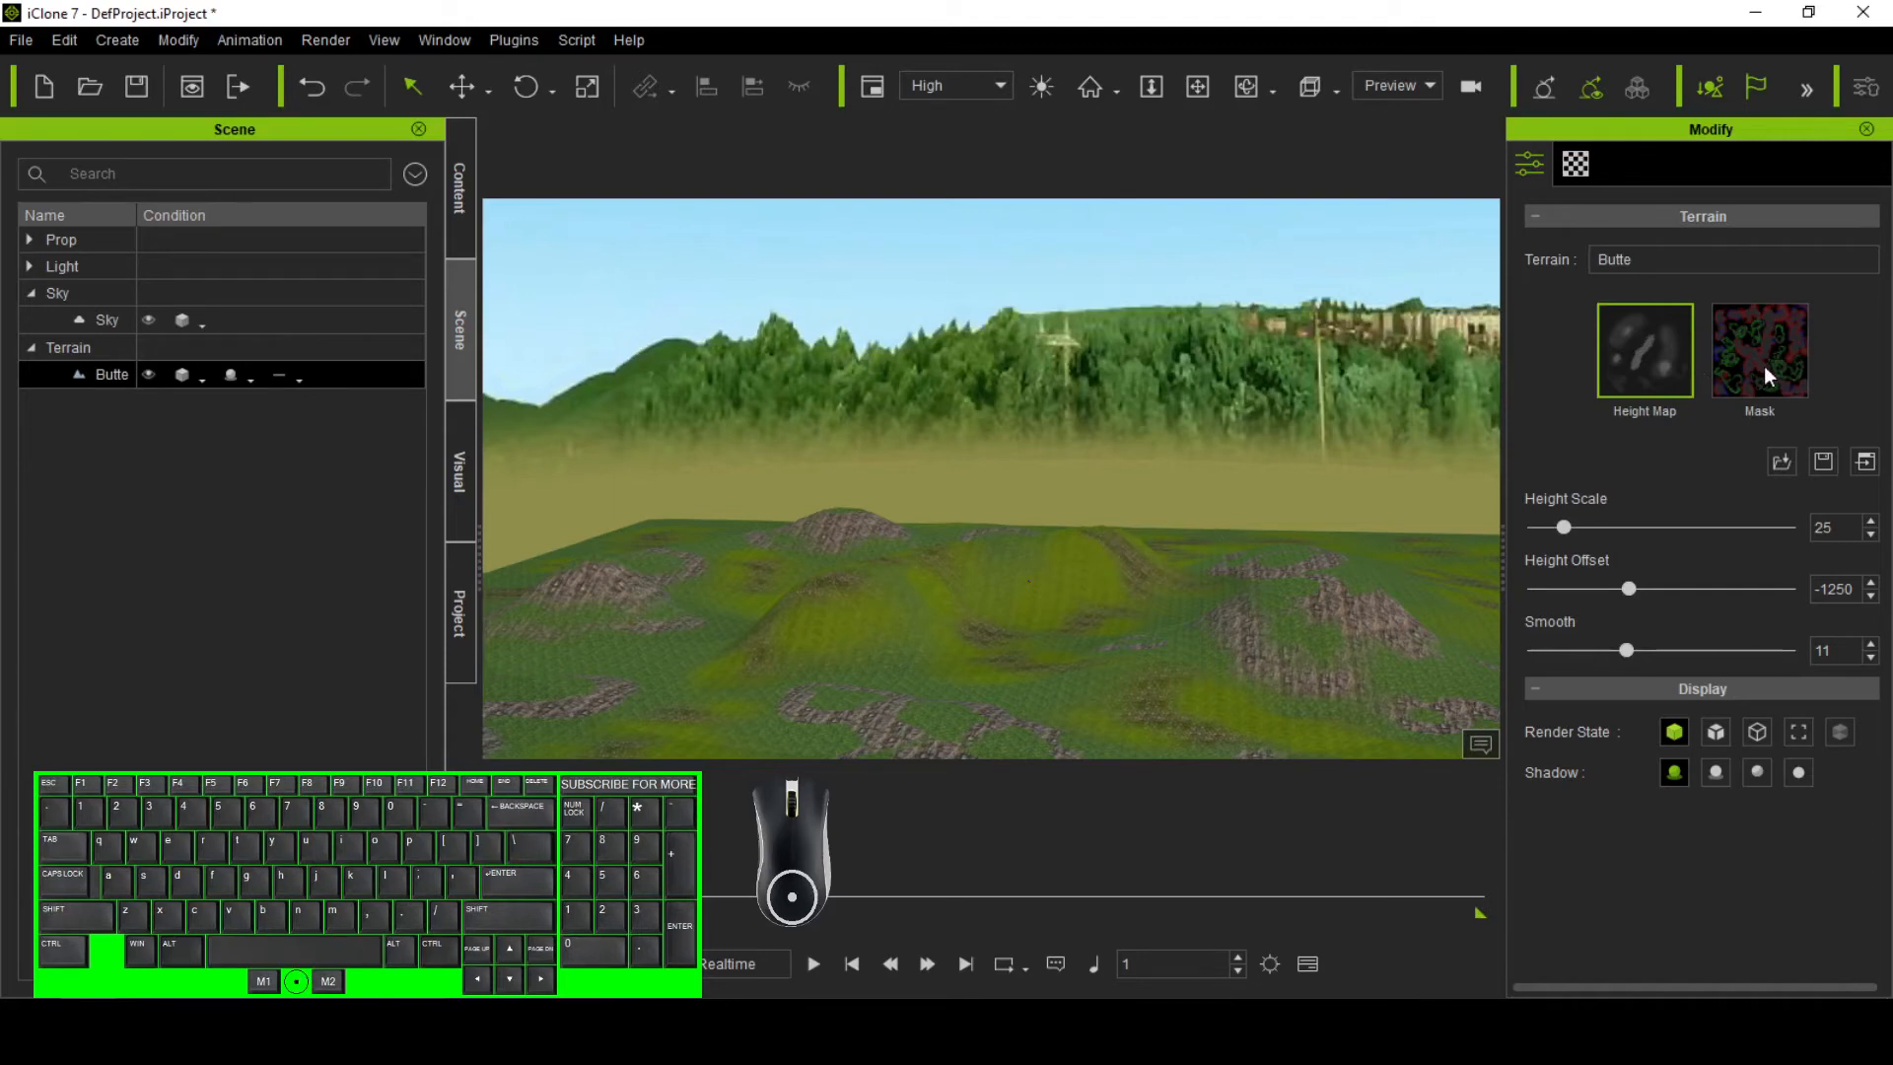
mouse_move(1765, 365)
left_click(1741, 351)
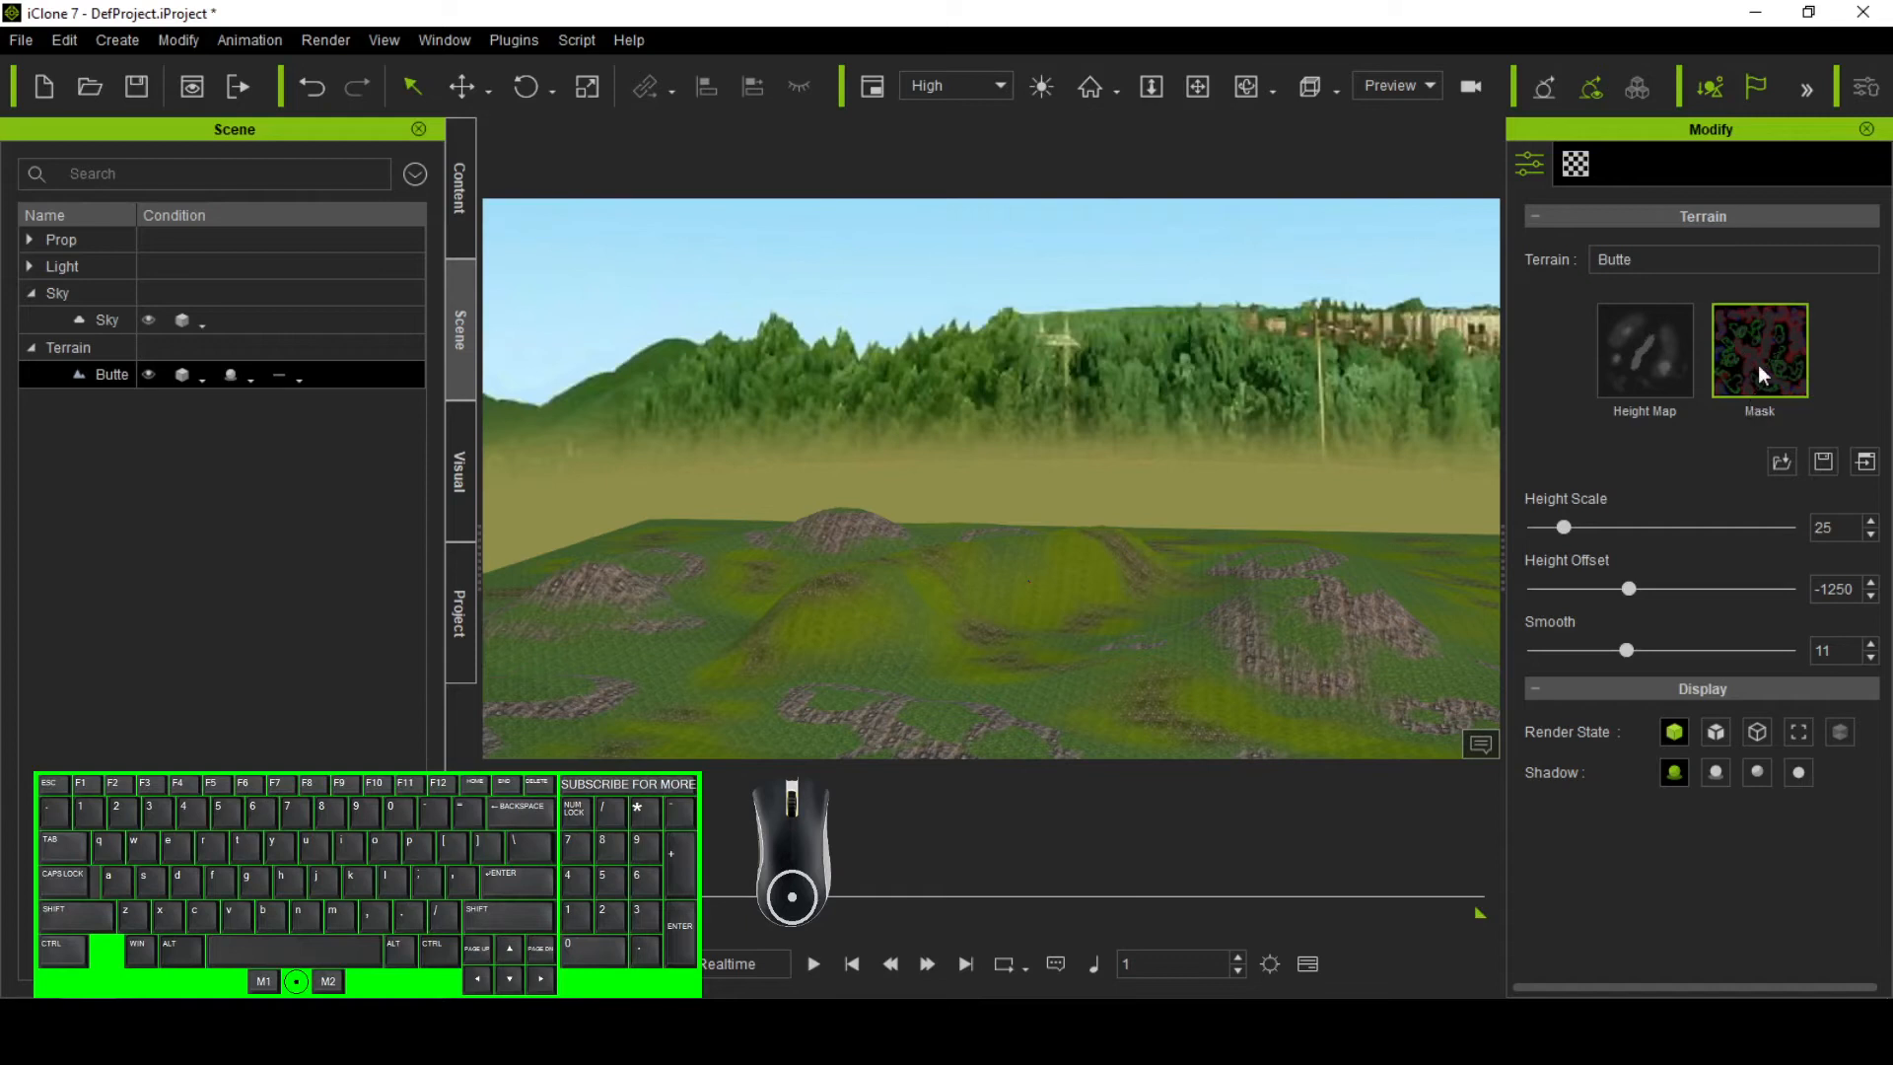
mouse_move(1759, 365)
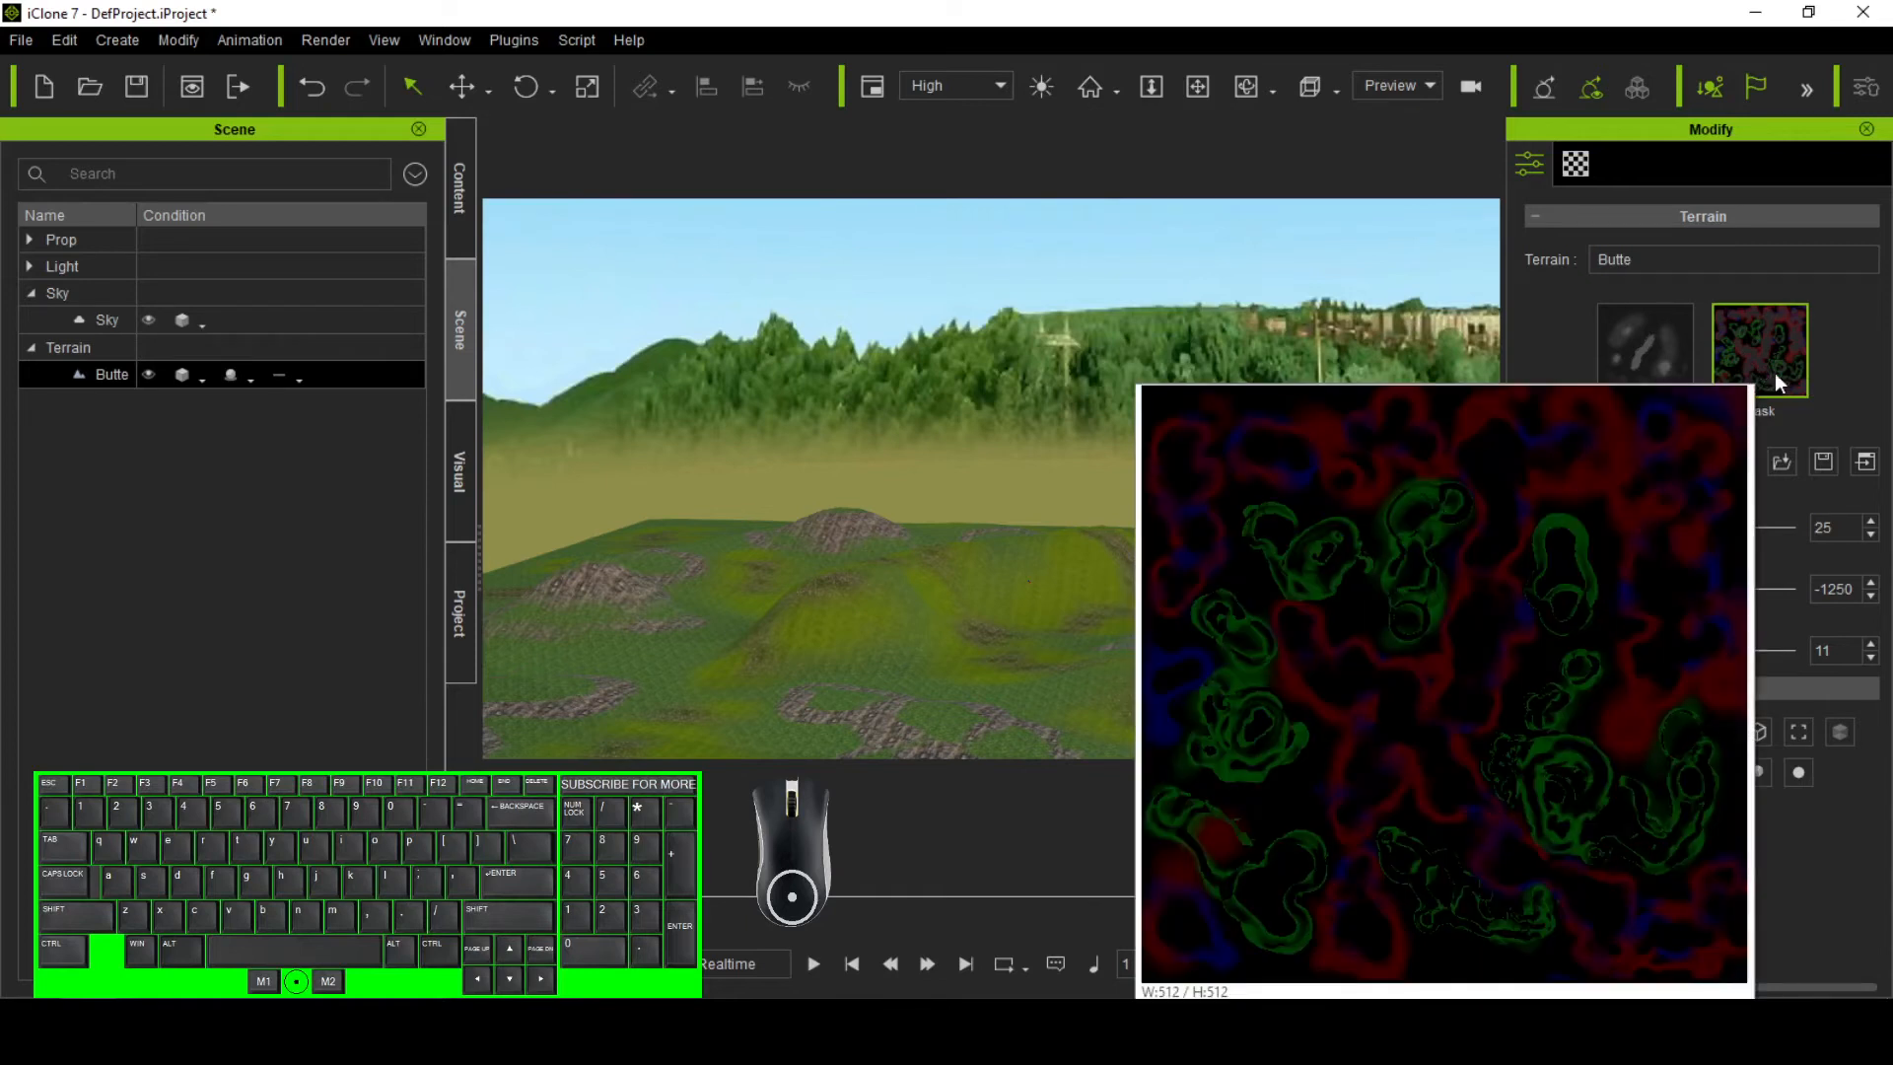
left_click(1866, 463)
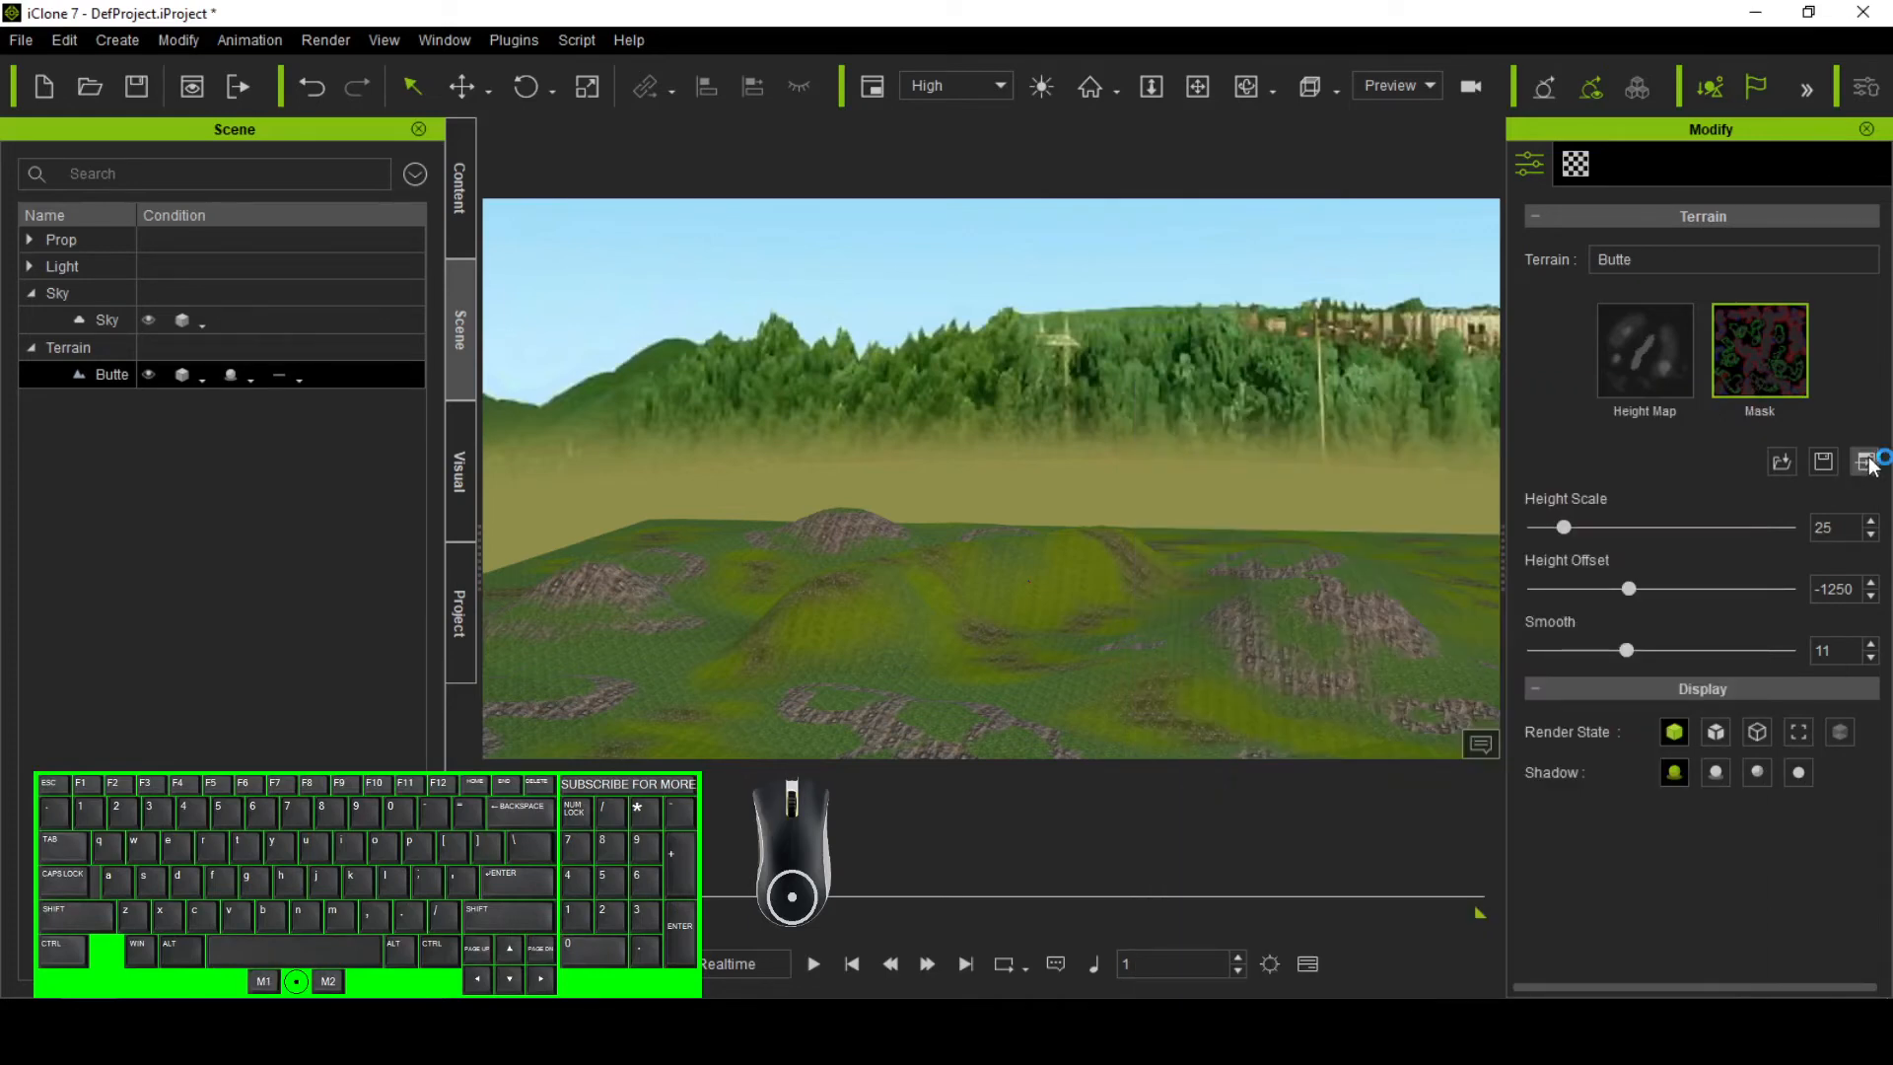
key("ctrl+Tab")
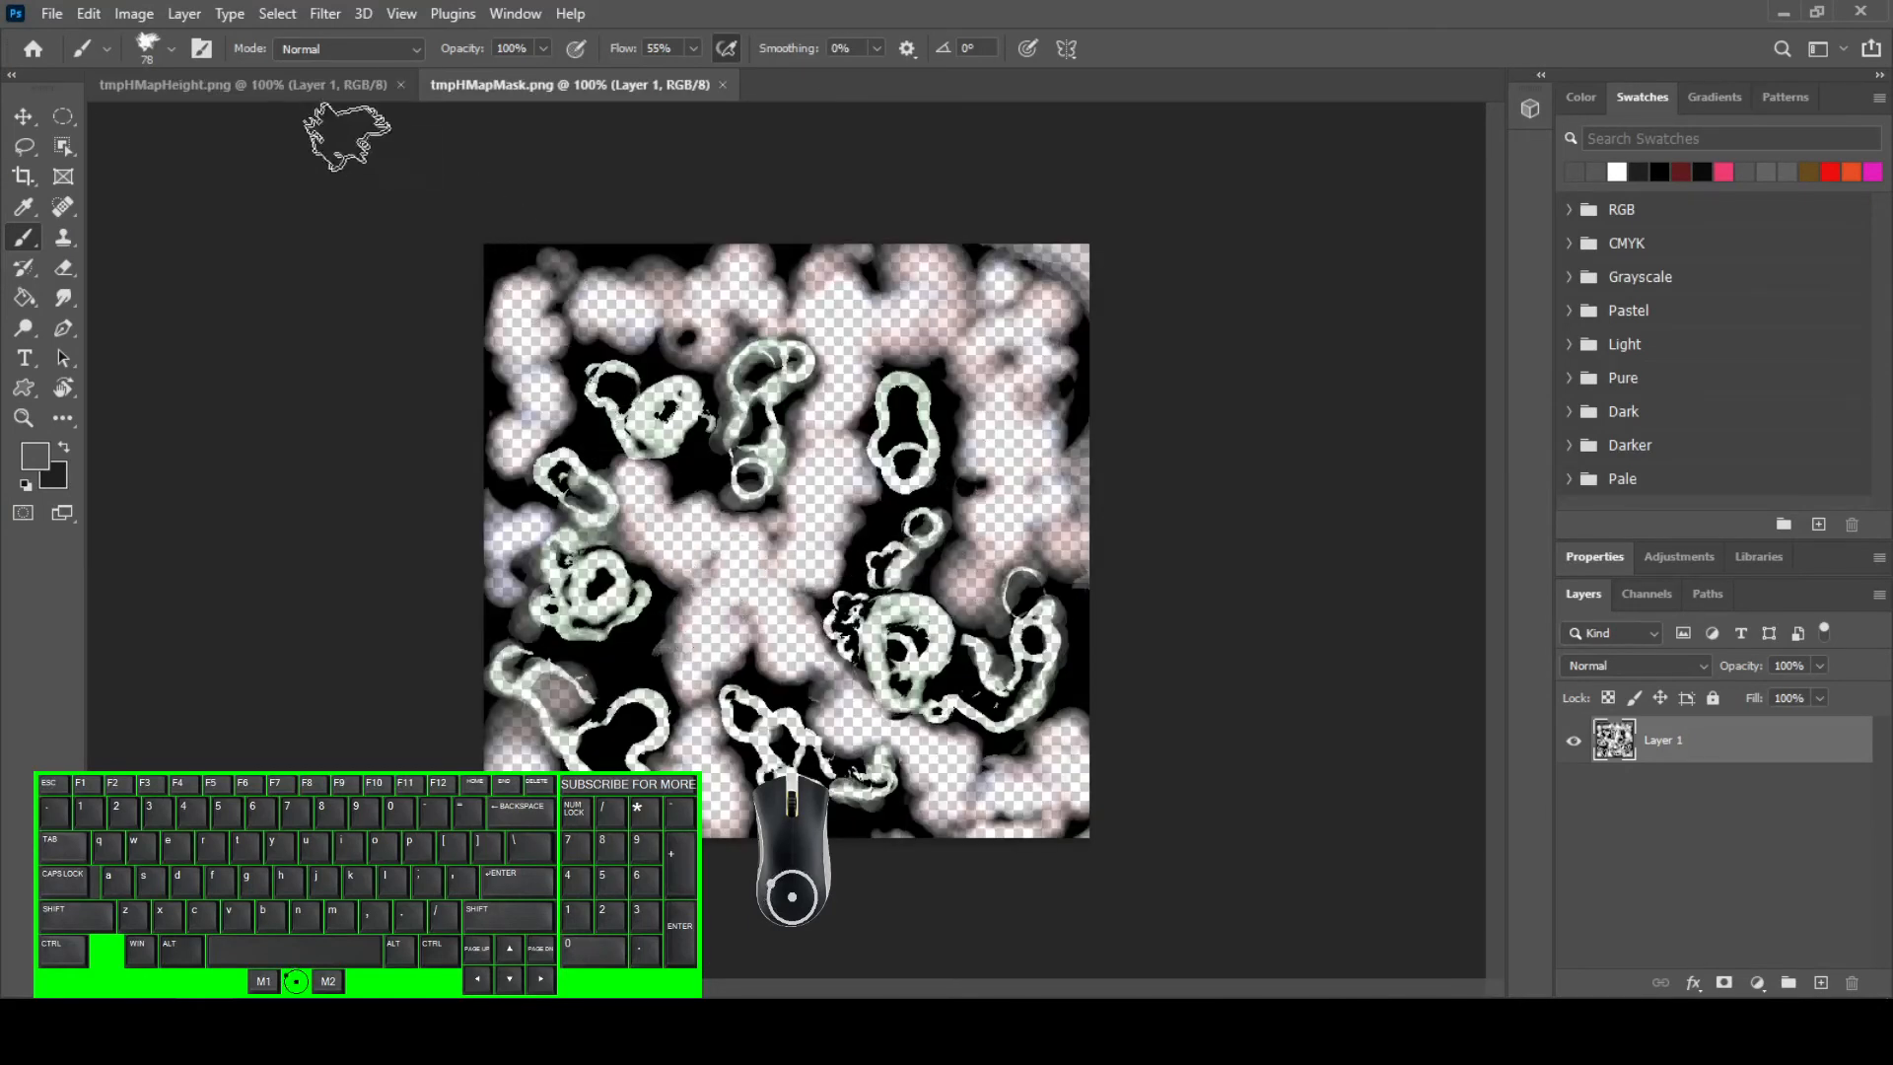
- Copy the entire height map from tmpHMapHeight.png and paste it as a layer into tmpHMapMask.png
left_click(274, 87)
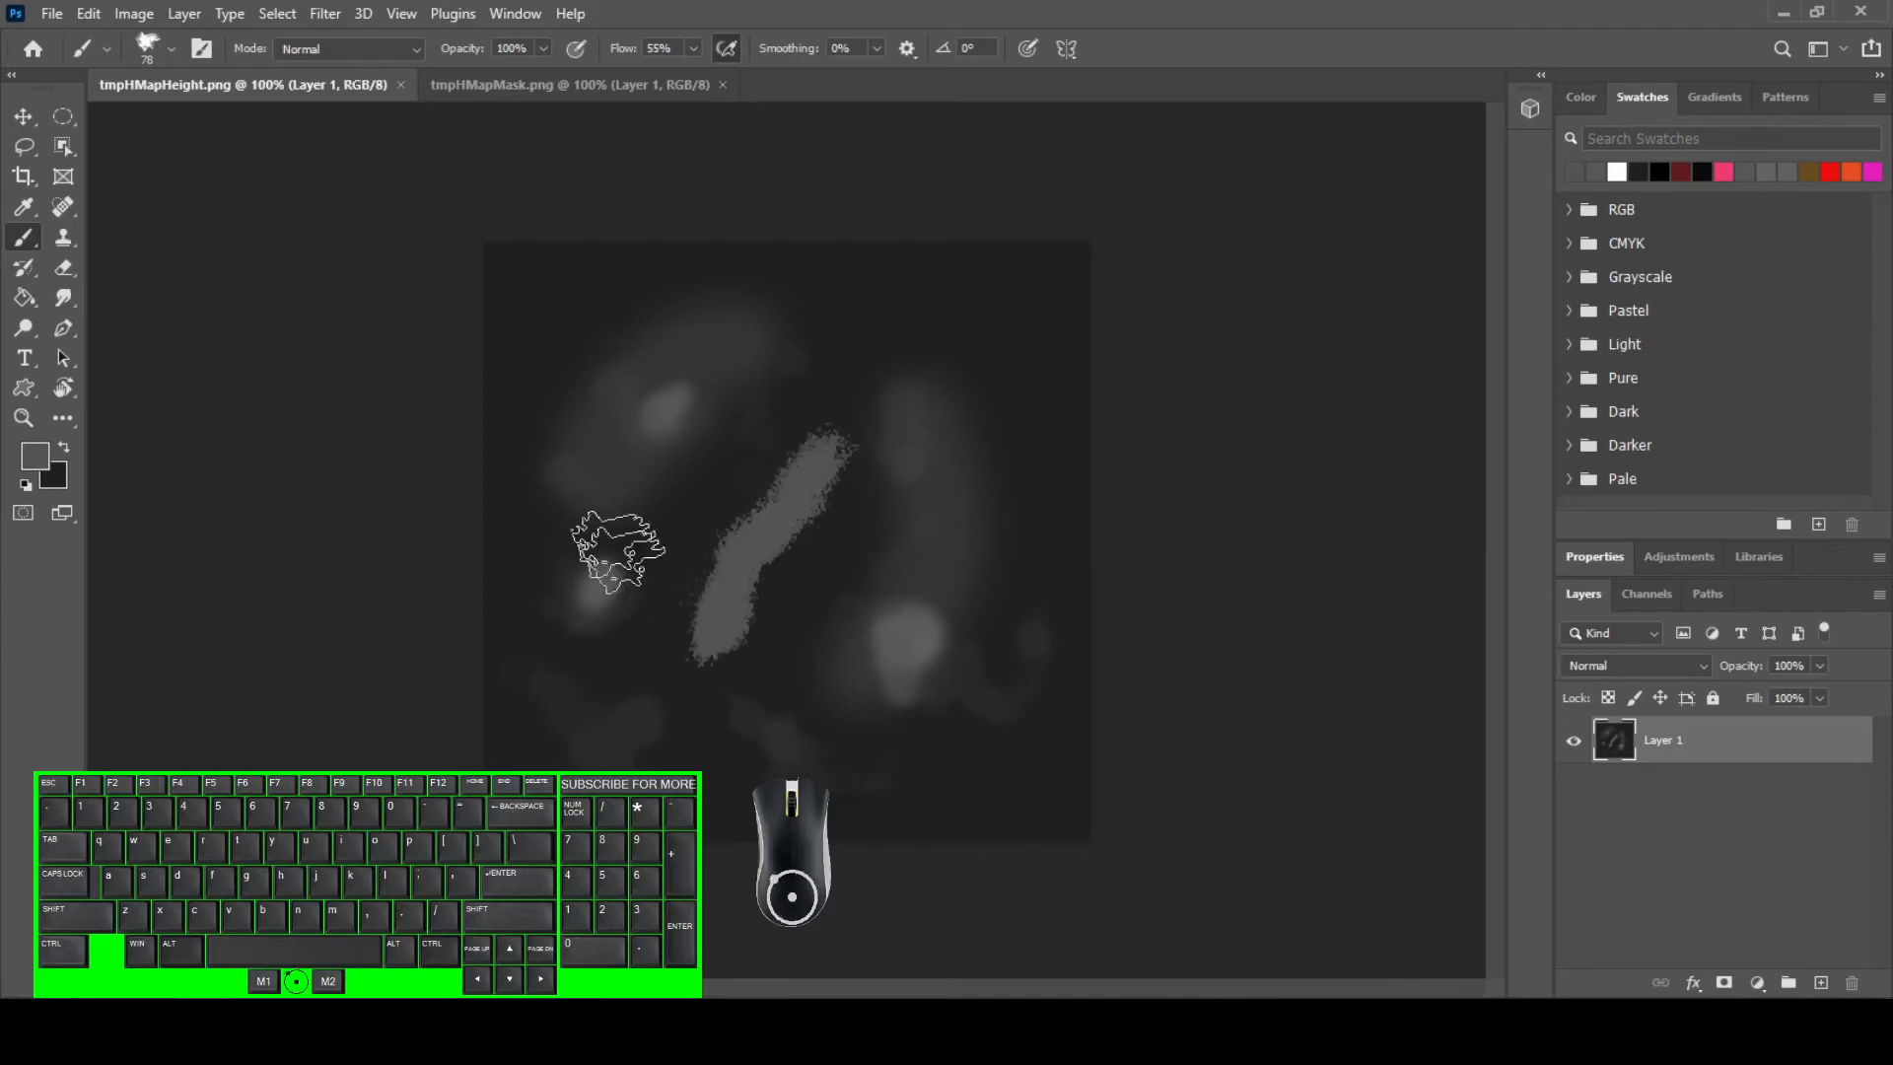
left_click(550, 91)
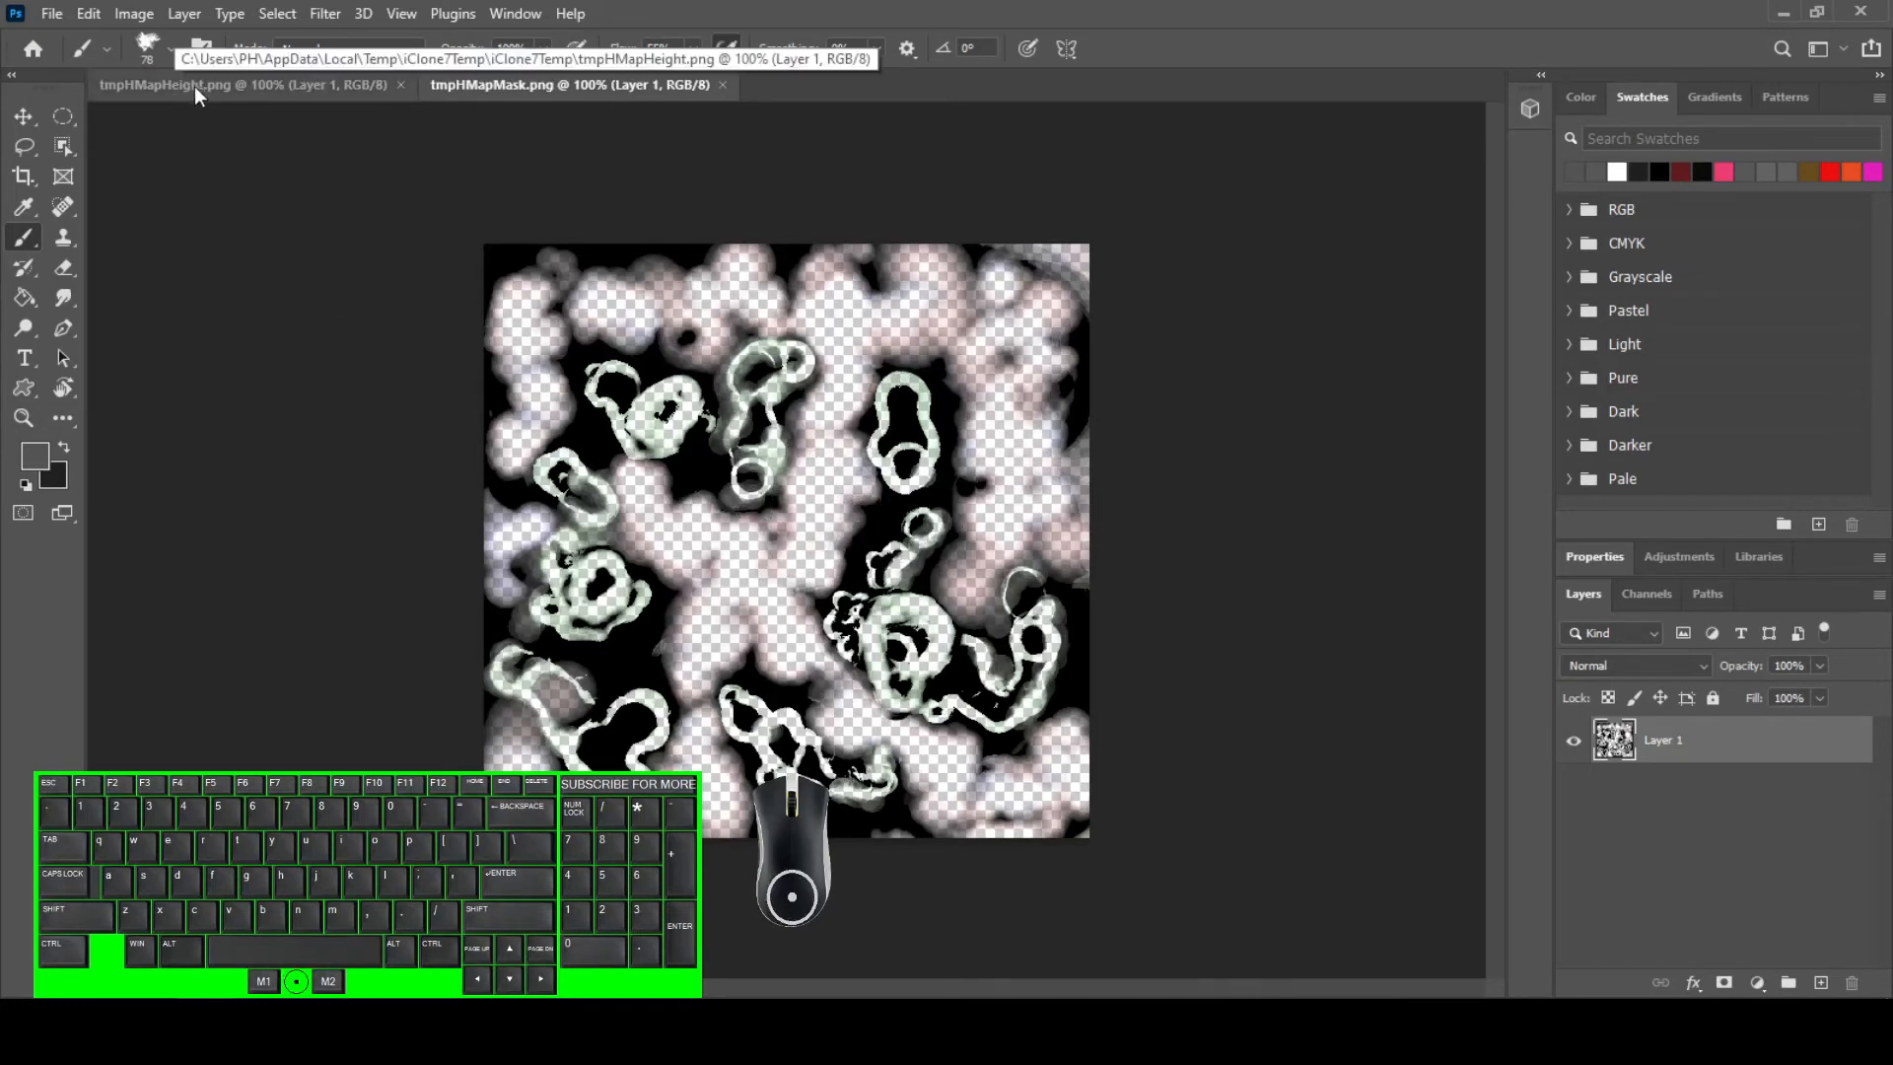
left_click(230, 86)
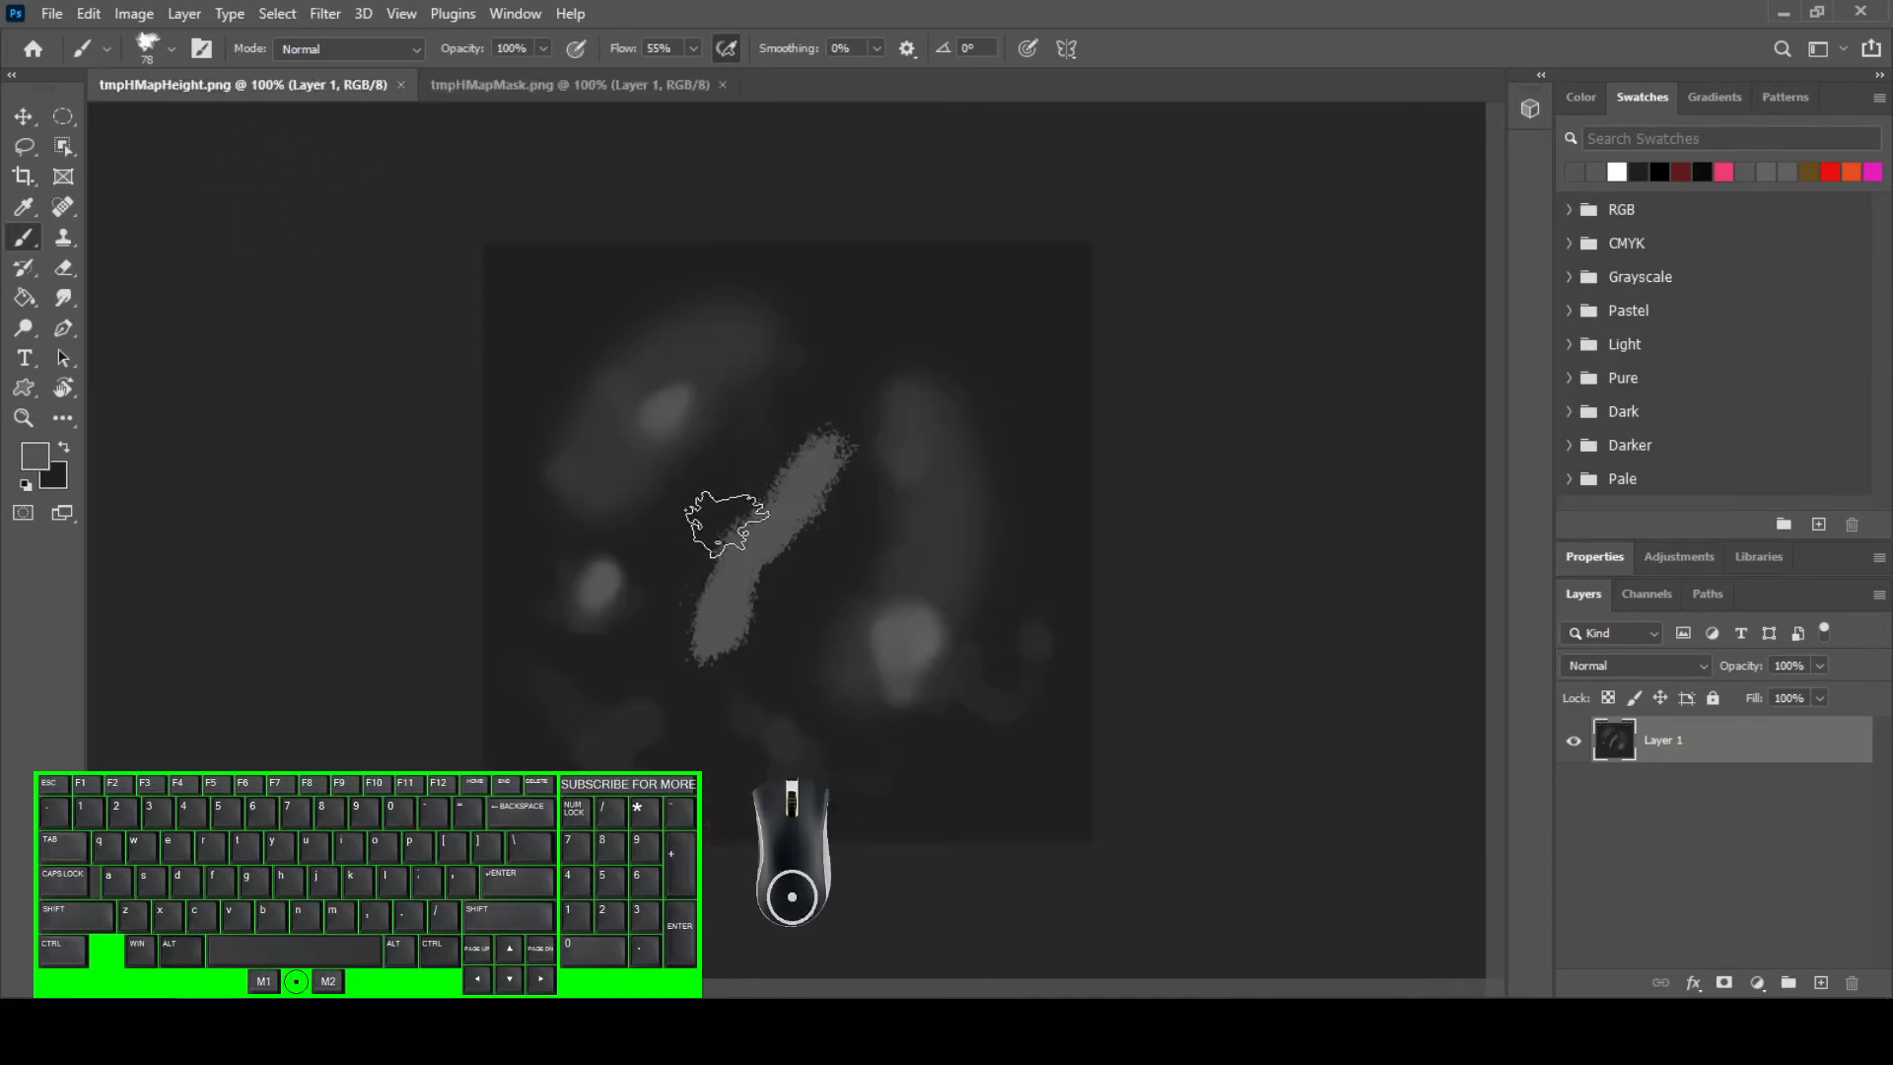
key("v")
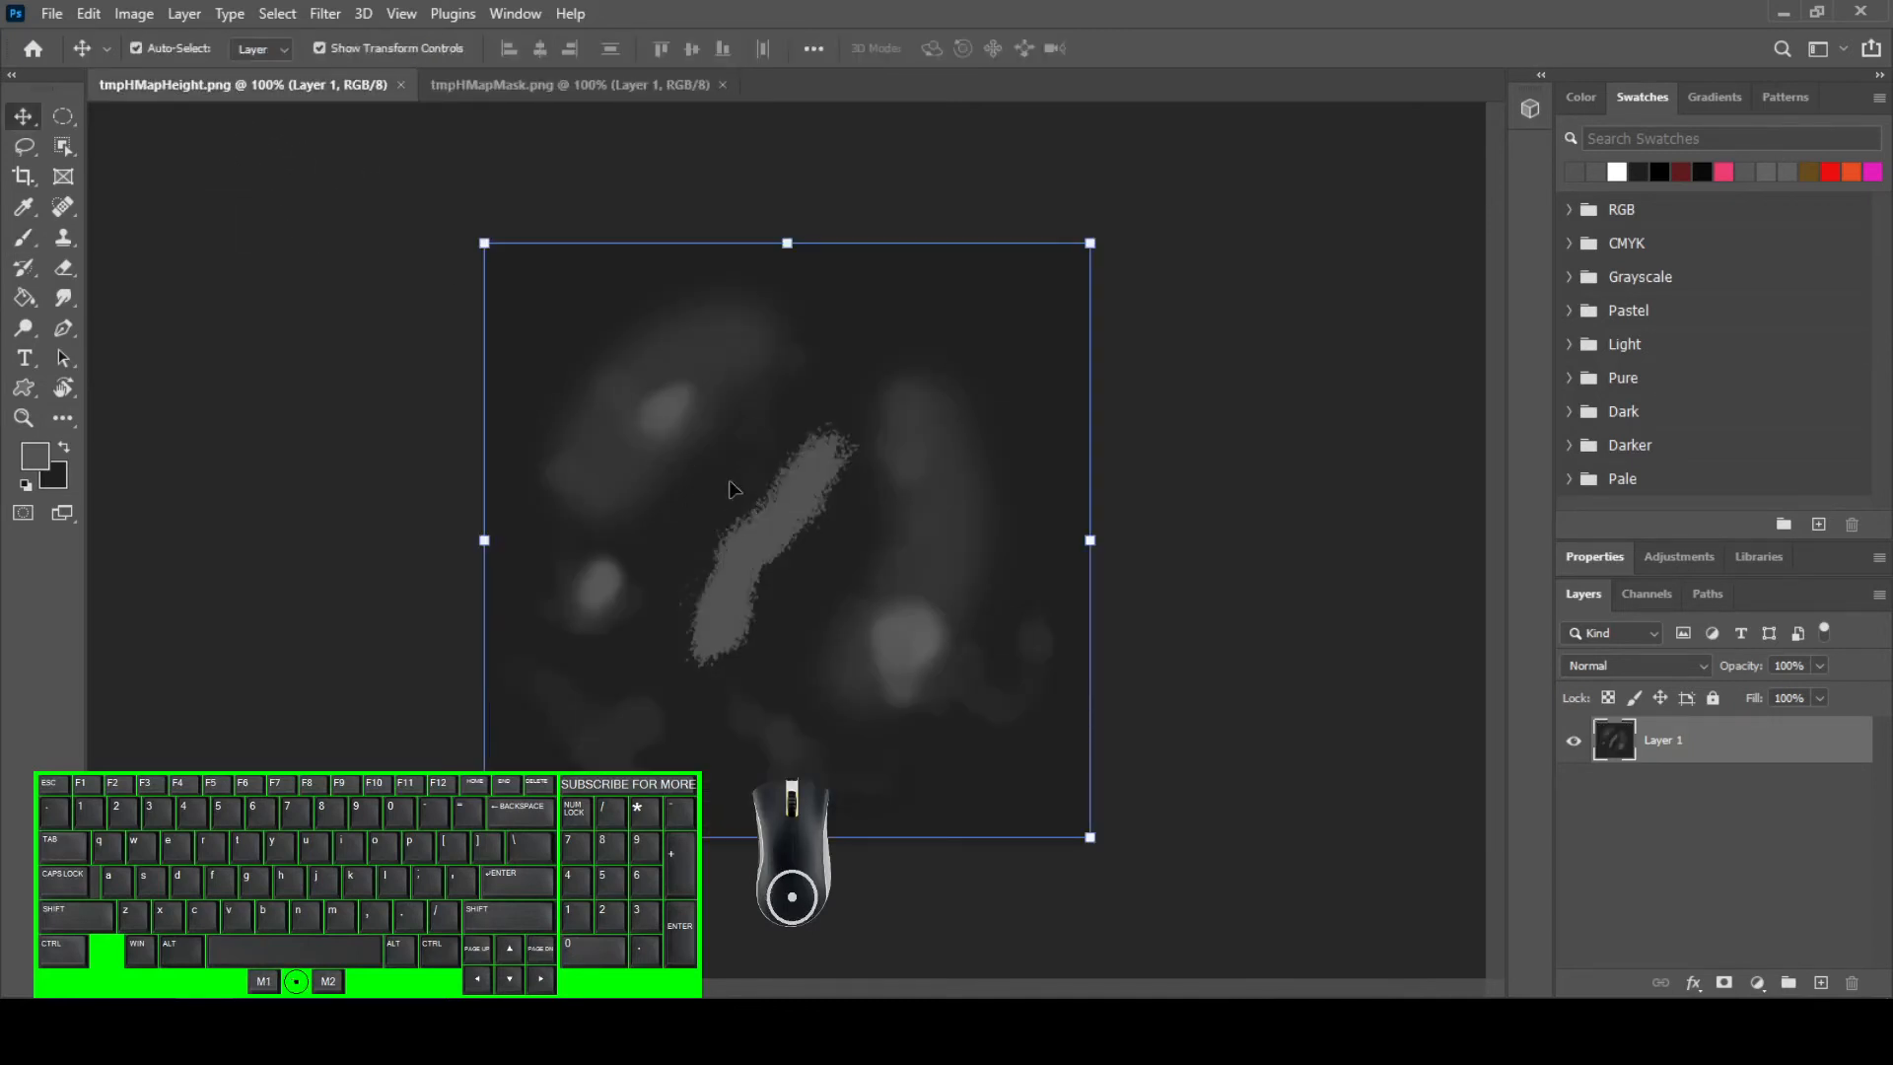
key("ctrl+c")
key("ctrl+a")
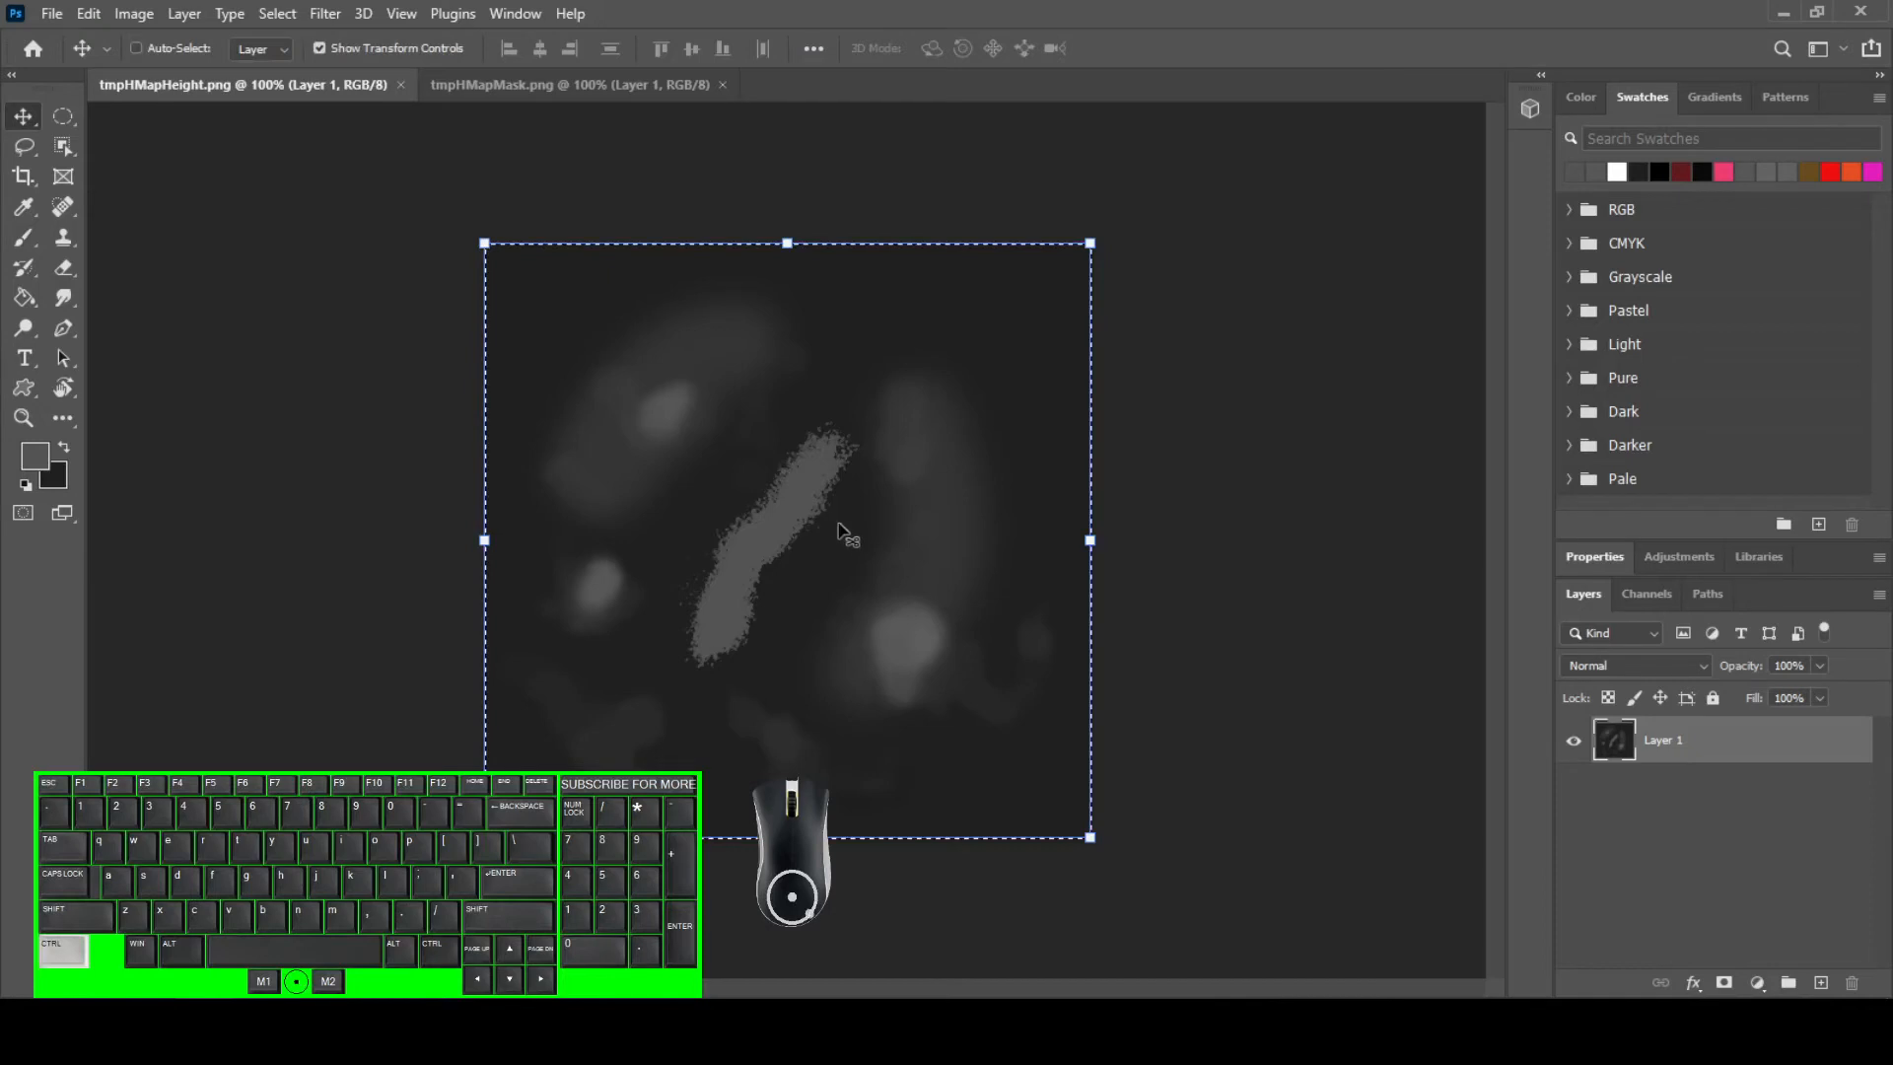
key("ctrl+c")
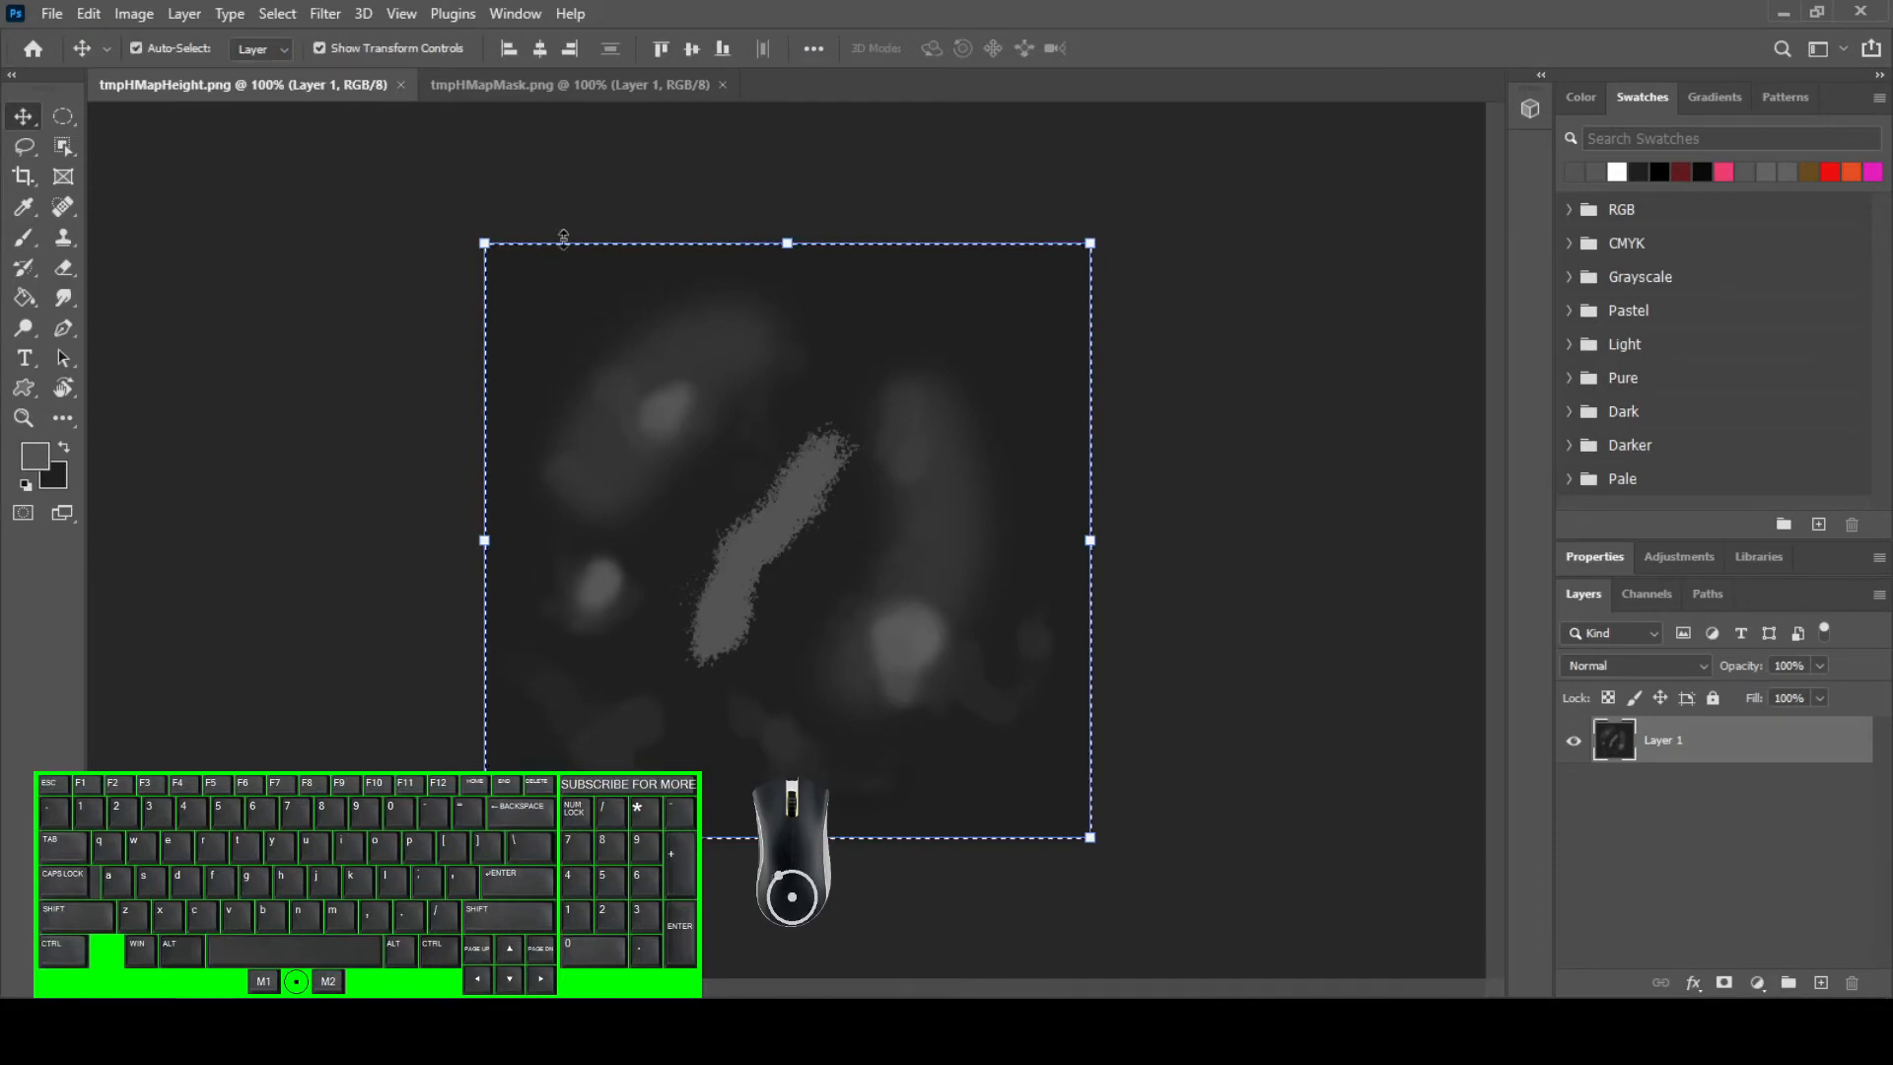
left_click(532, 89)
key("ctrl+v")
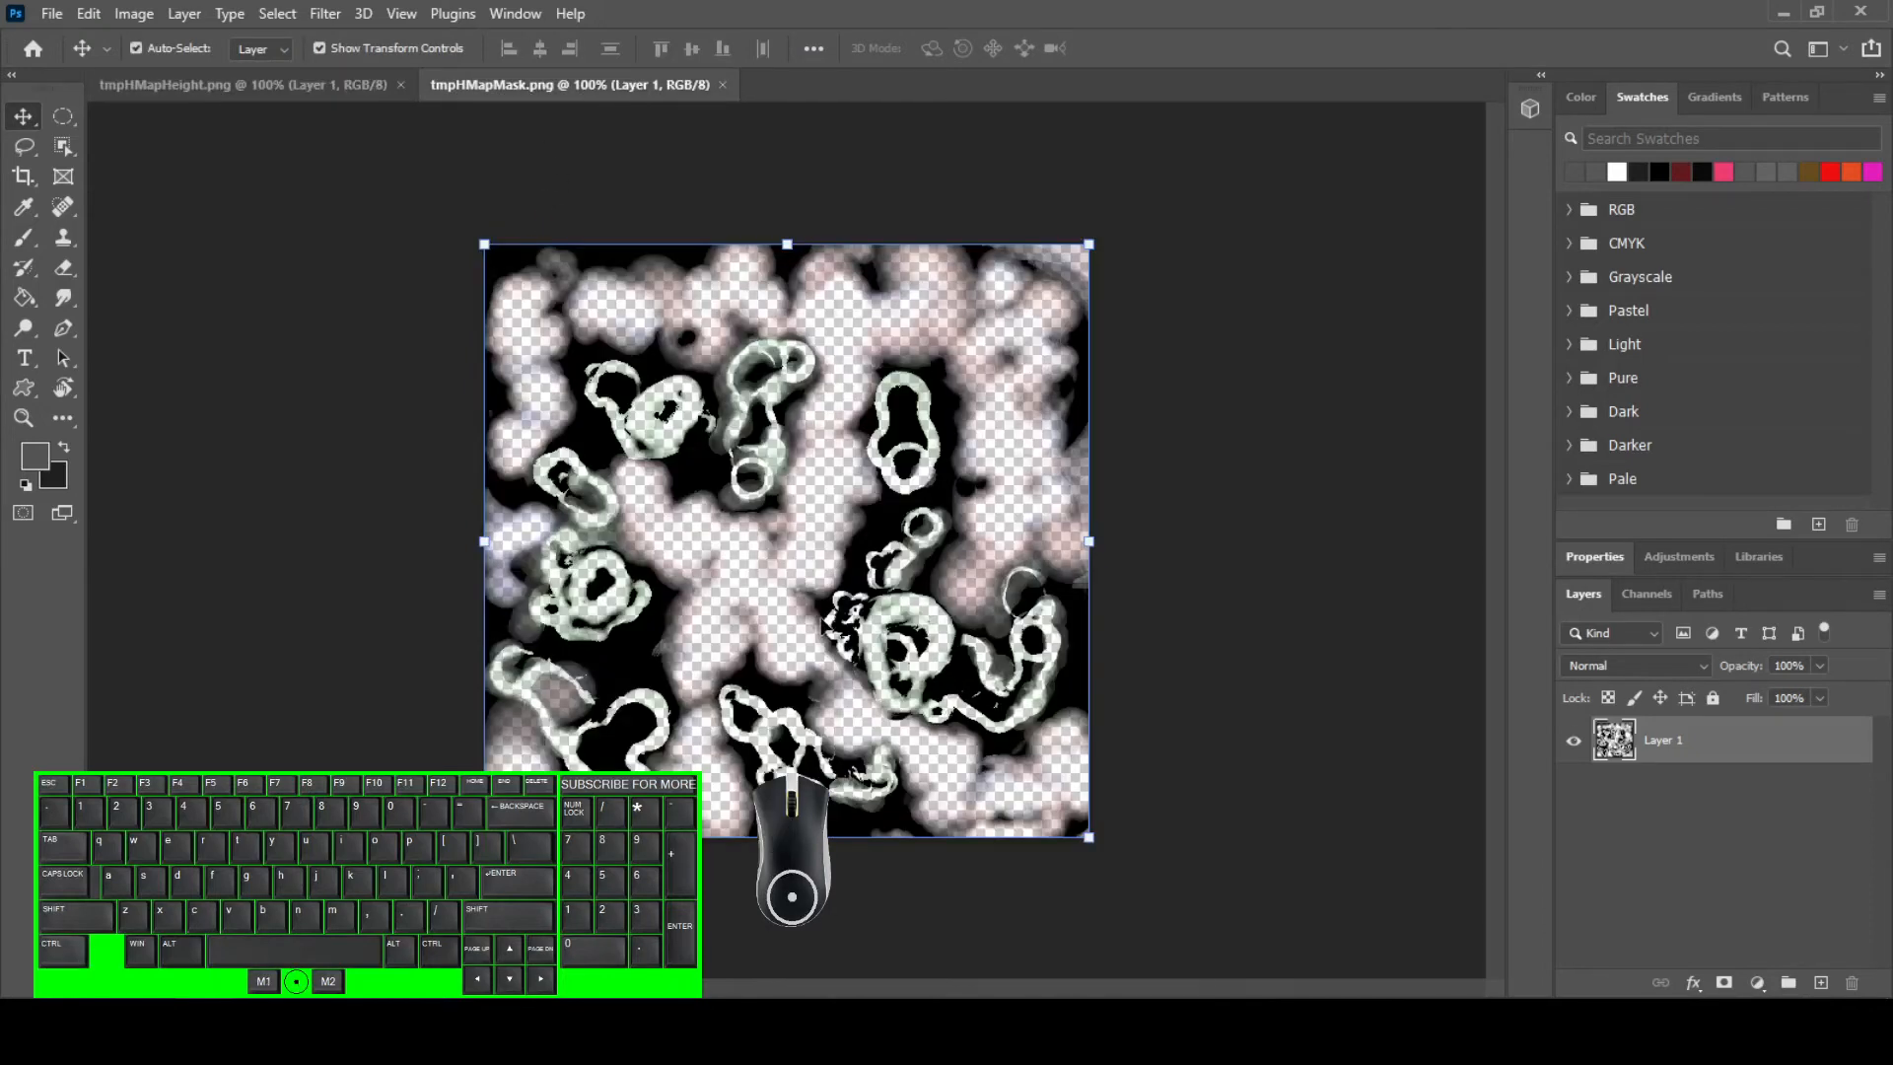
key("ctrl+v")
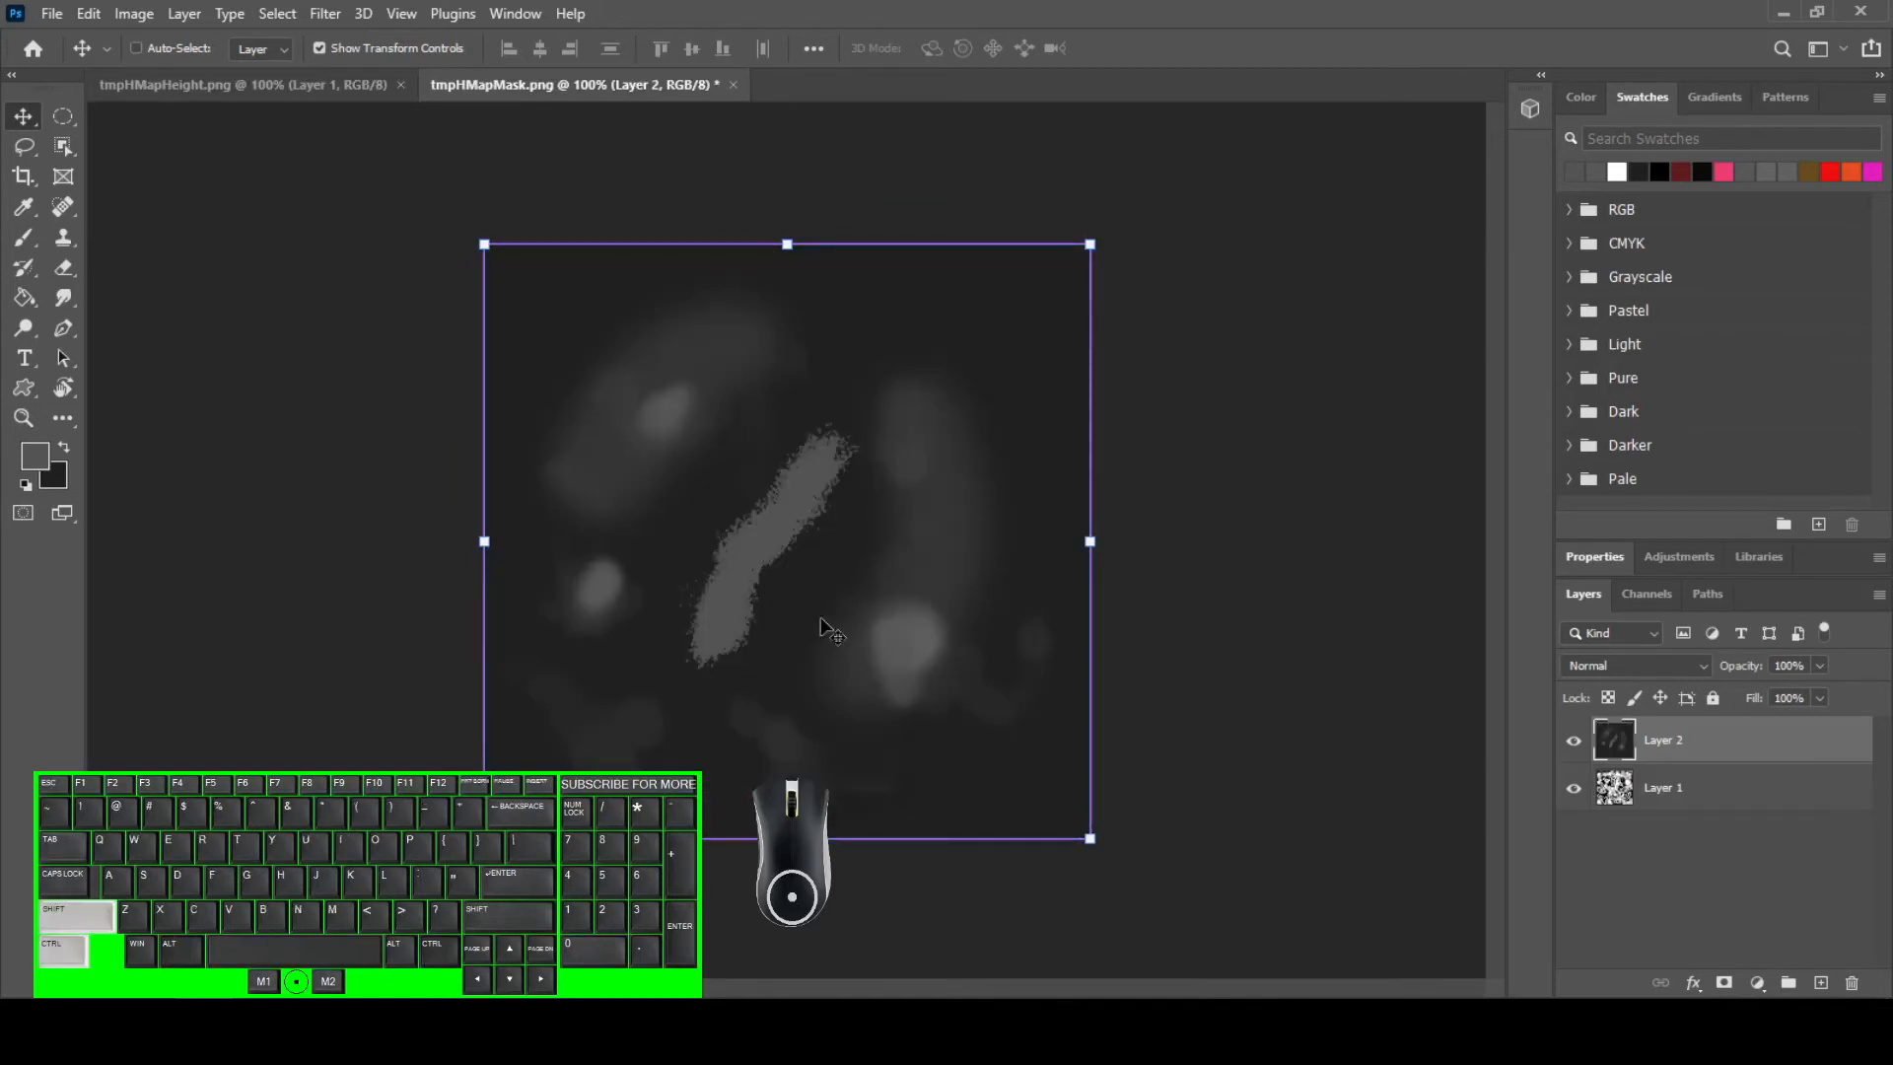
- Merge the visible layers of the mask image and add a new empty layer above
key("ctrl+shift+e")
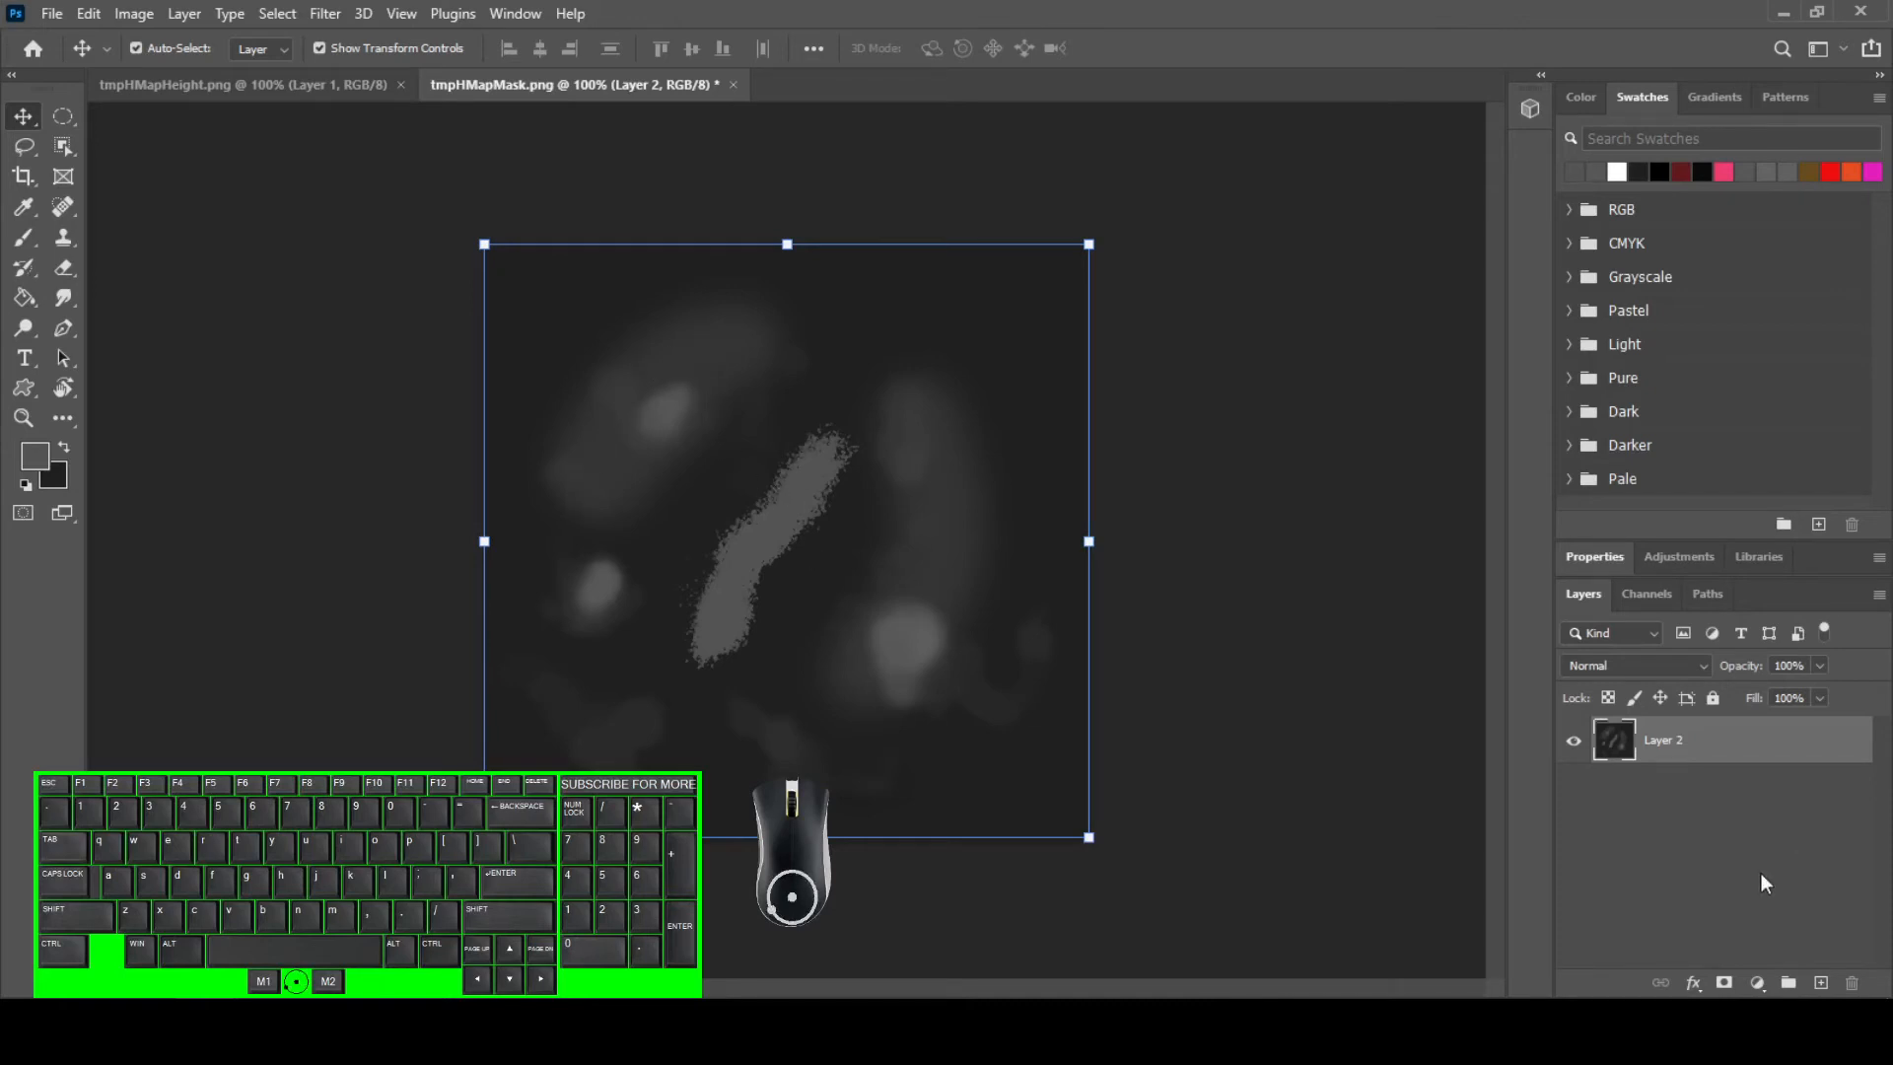
left_click(1820, 984)
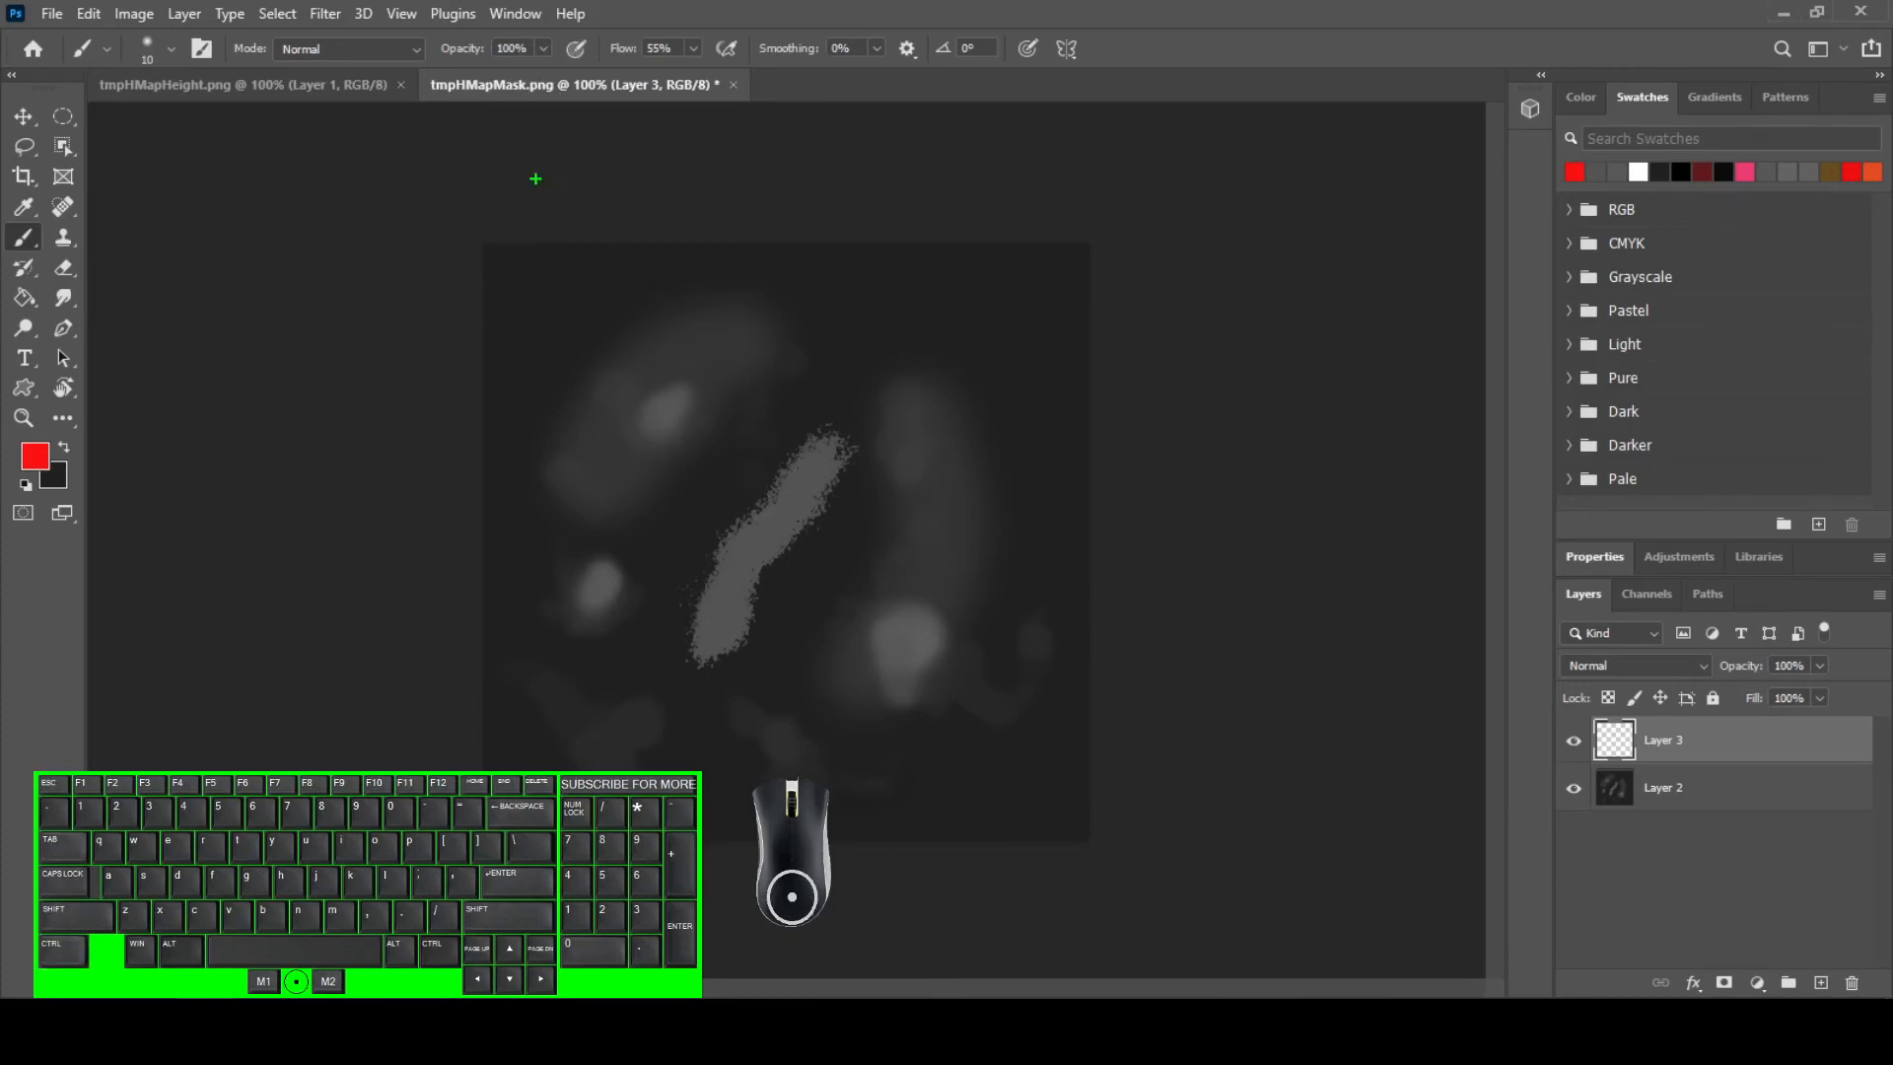
left_click(411, 67, "ctrl")
left_click_drag(412, 67, 764, 109)
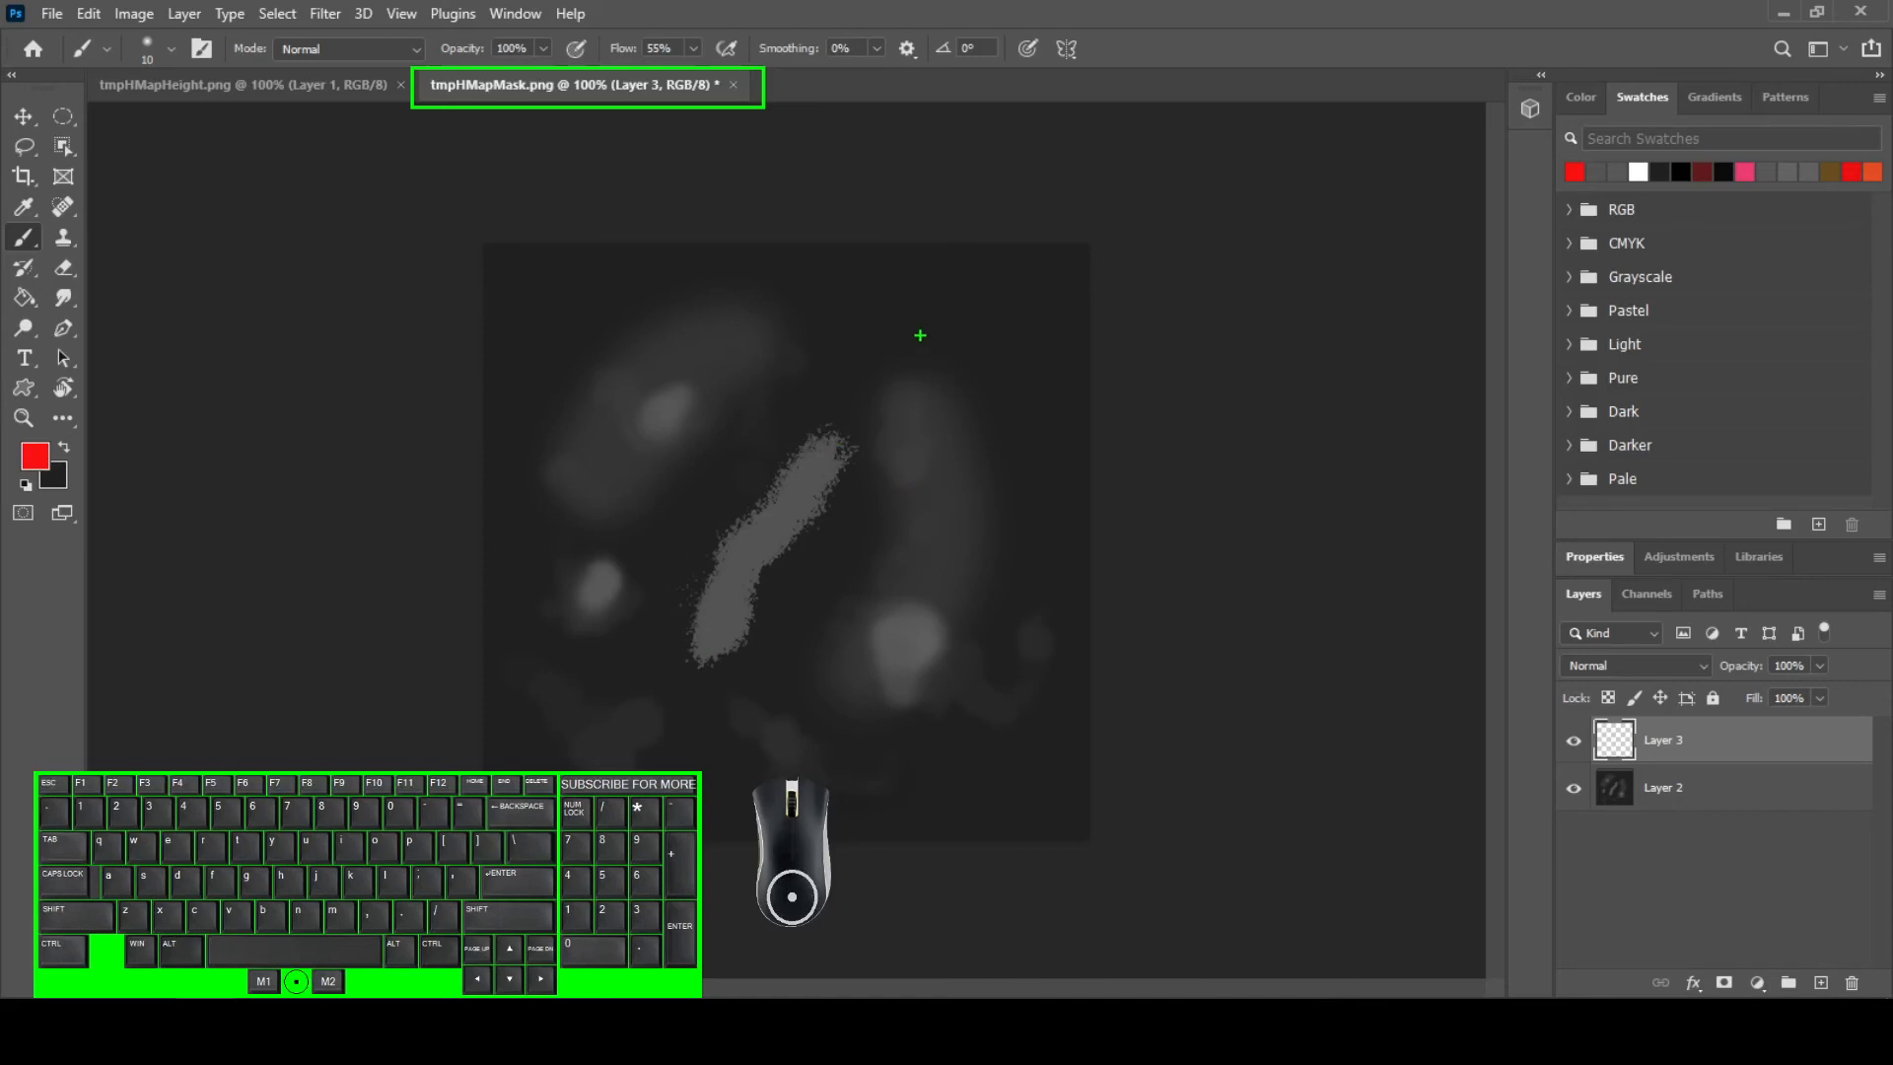
key("Escape")
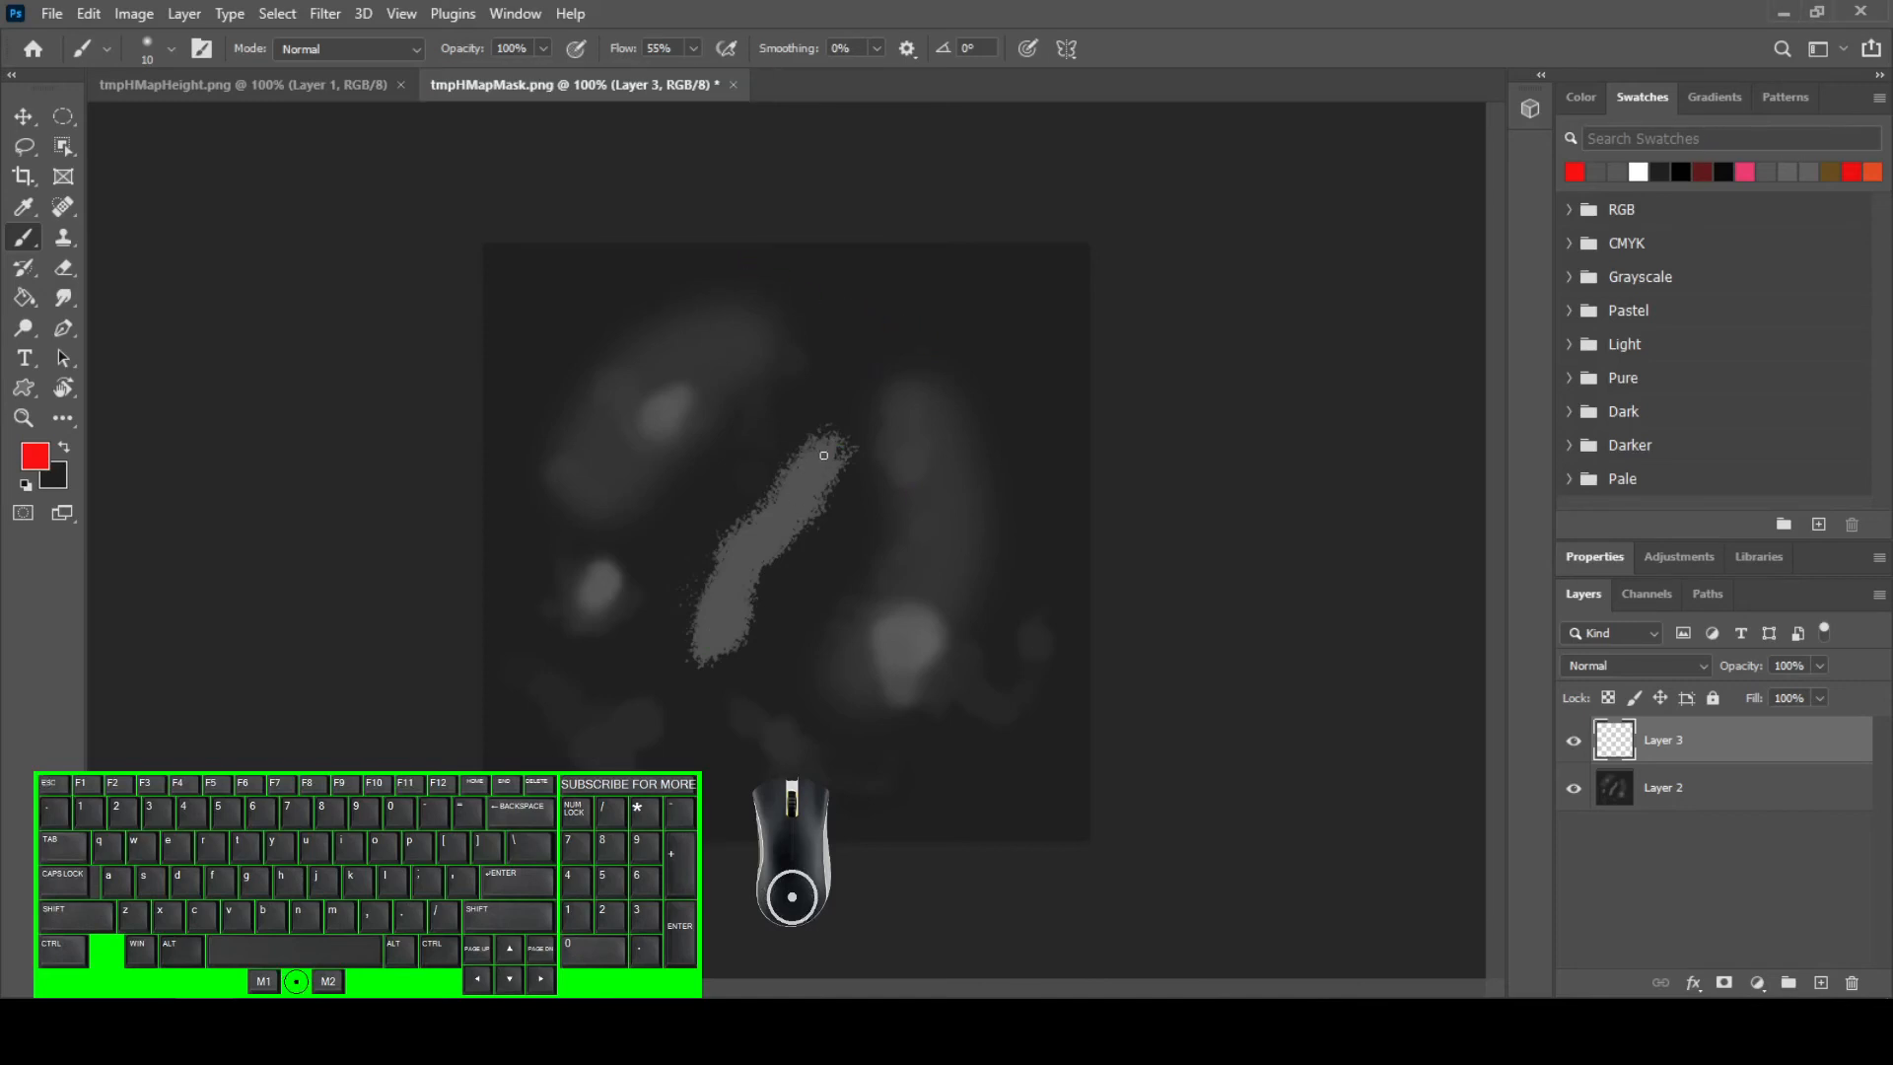
- Paint a thin black (#000000) line along the centre of the diagonal ridge with a 7 px Soft Round brush
left_click(37, 456)
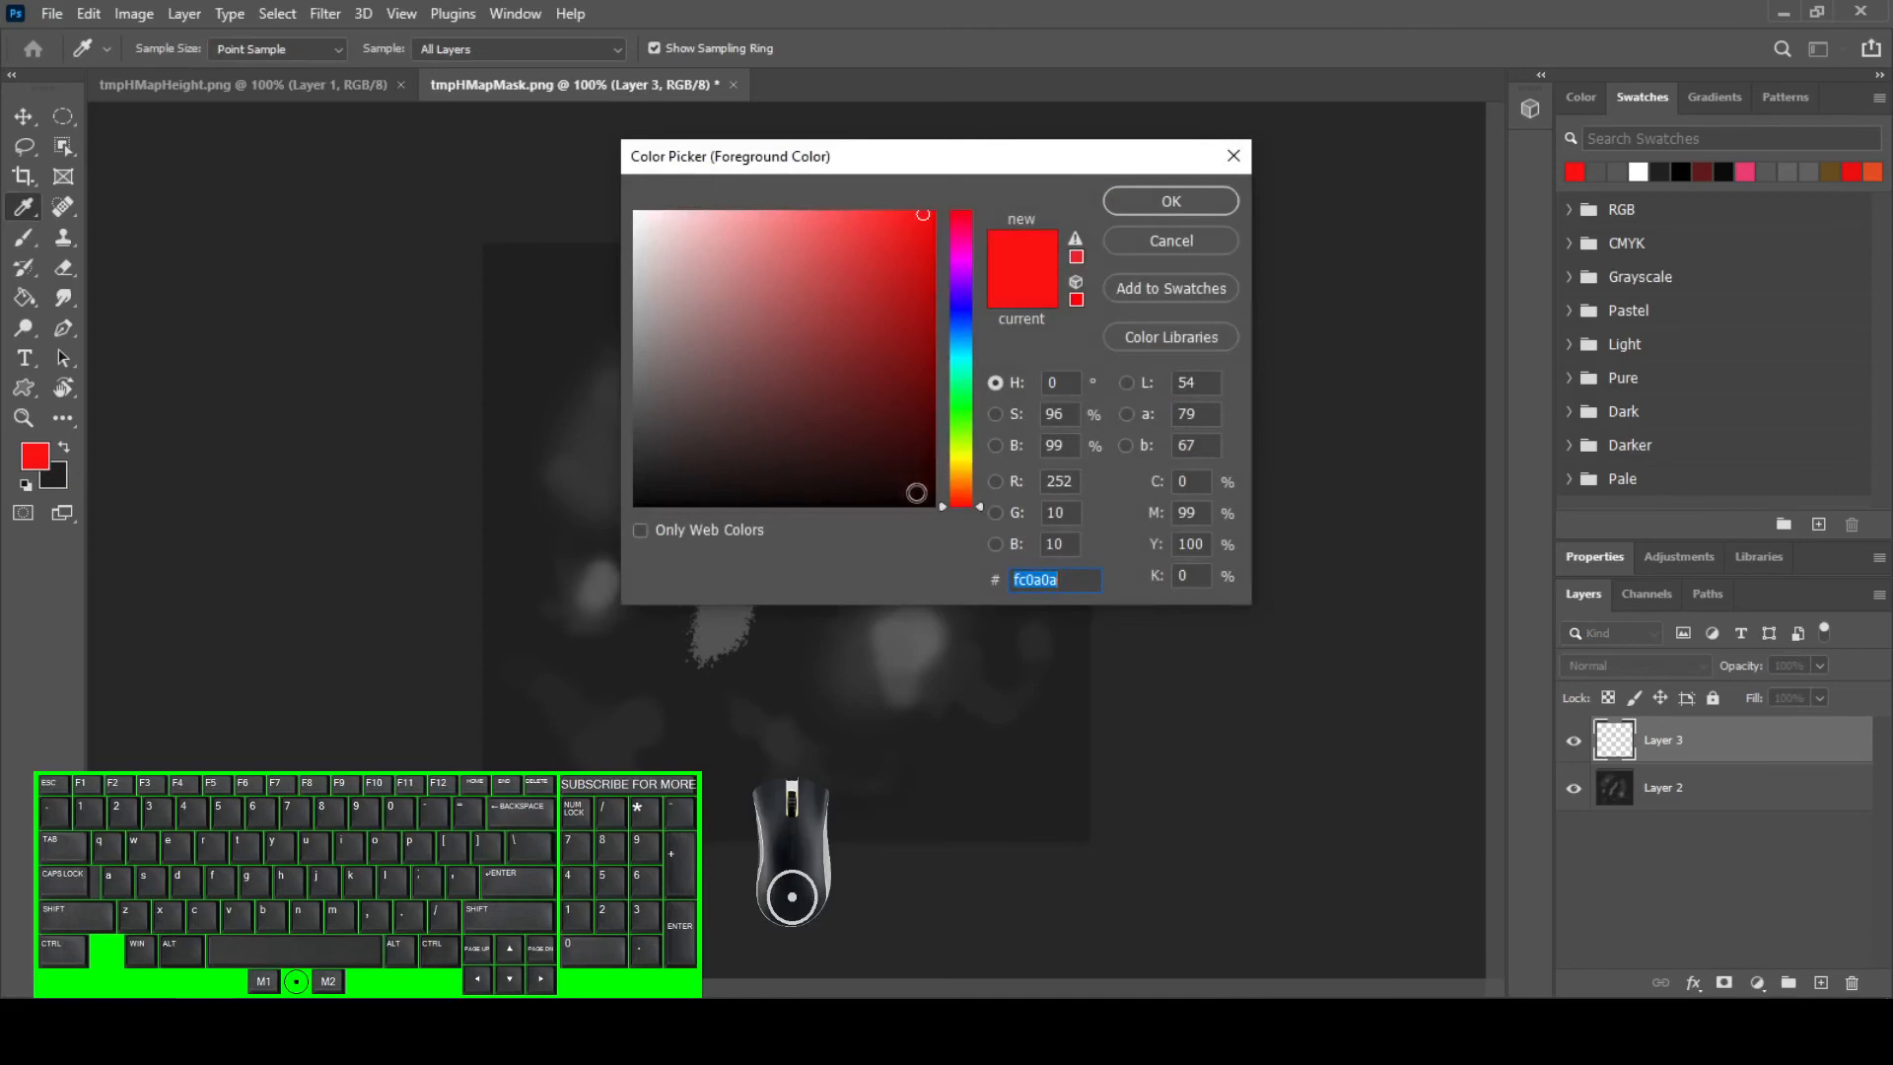
left_click_drag(916, 493, 950, 523)
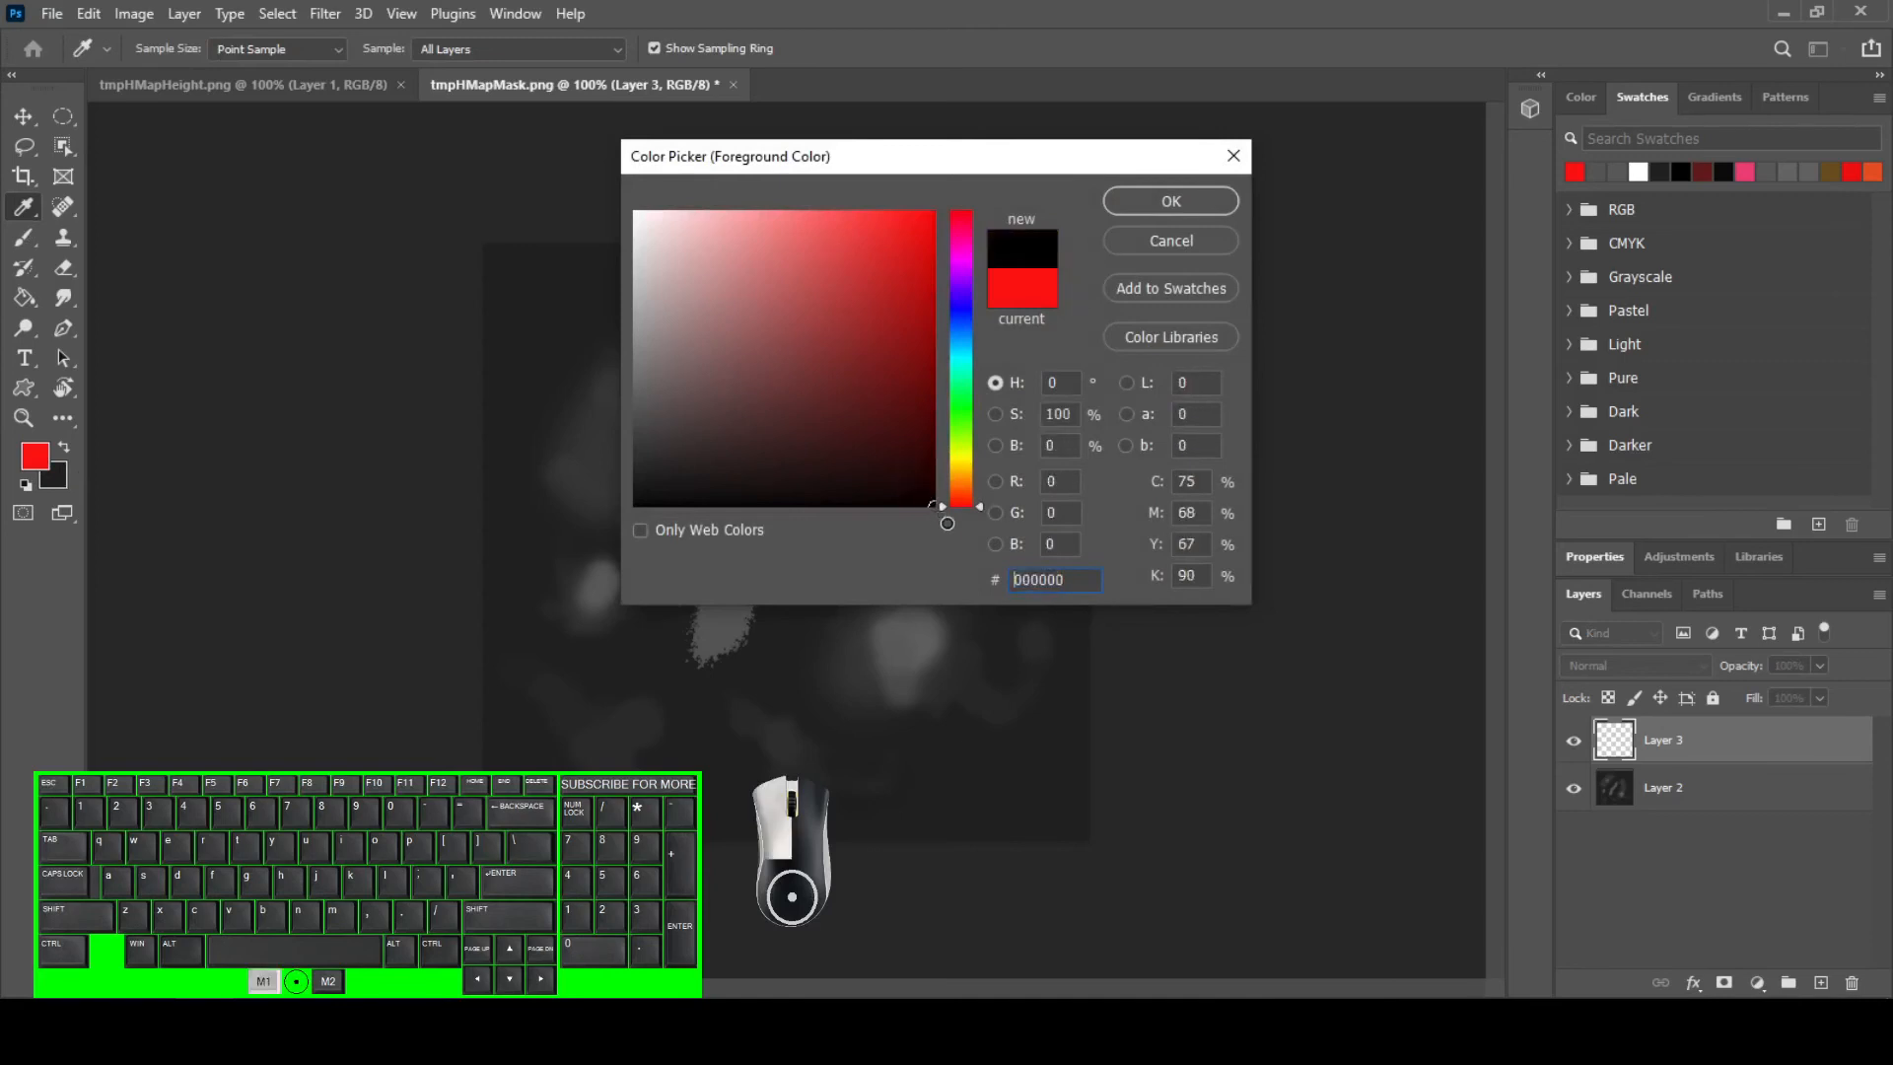
left_click(1181, 203)
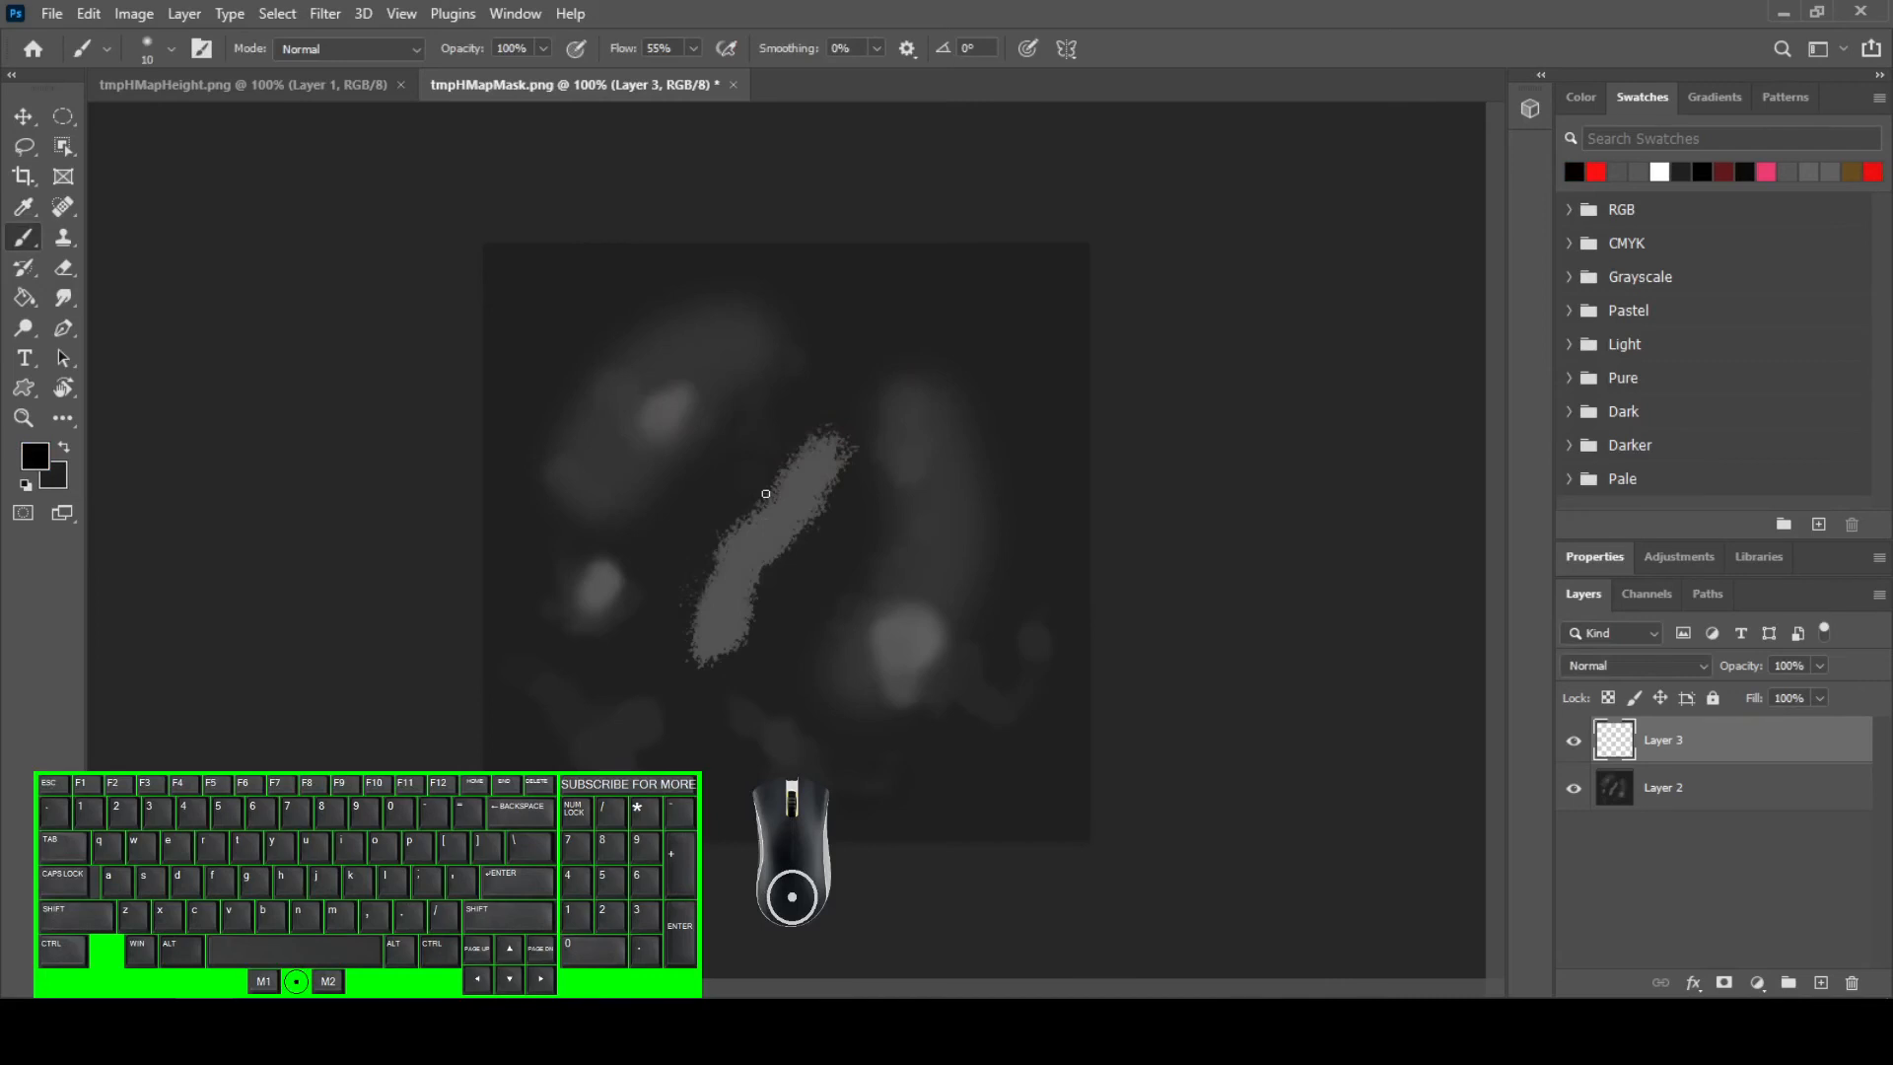
key("ctrl+space")
left_click_drag(768, 444, 874, 653)
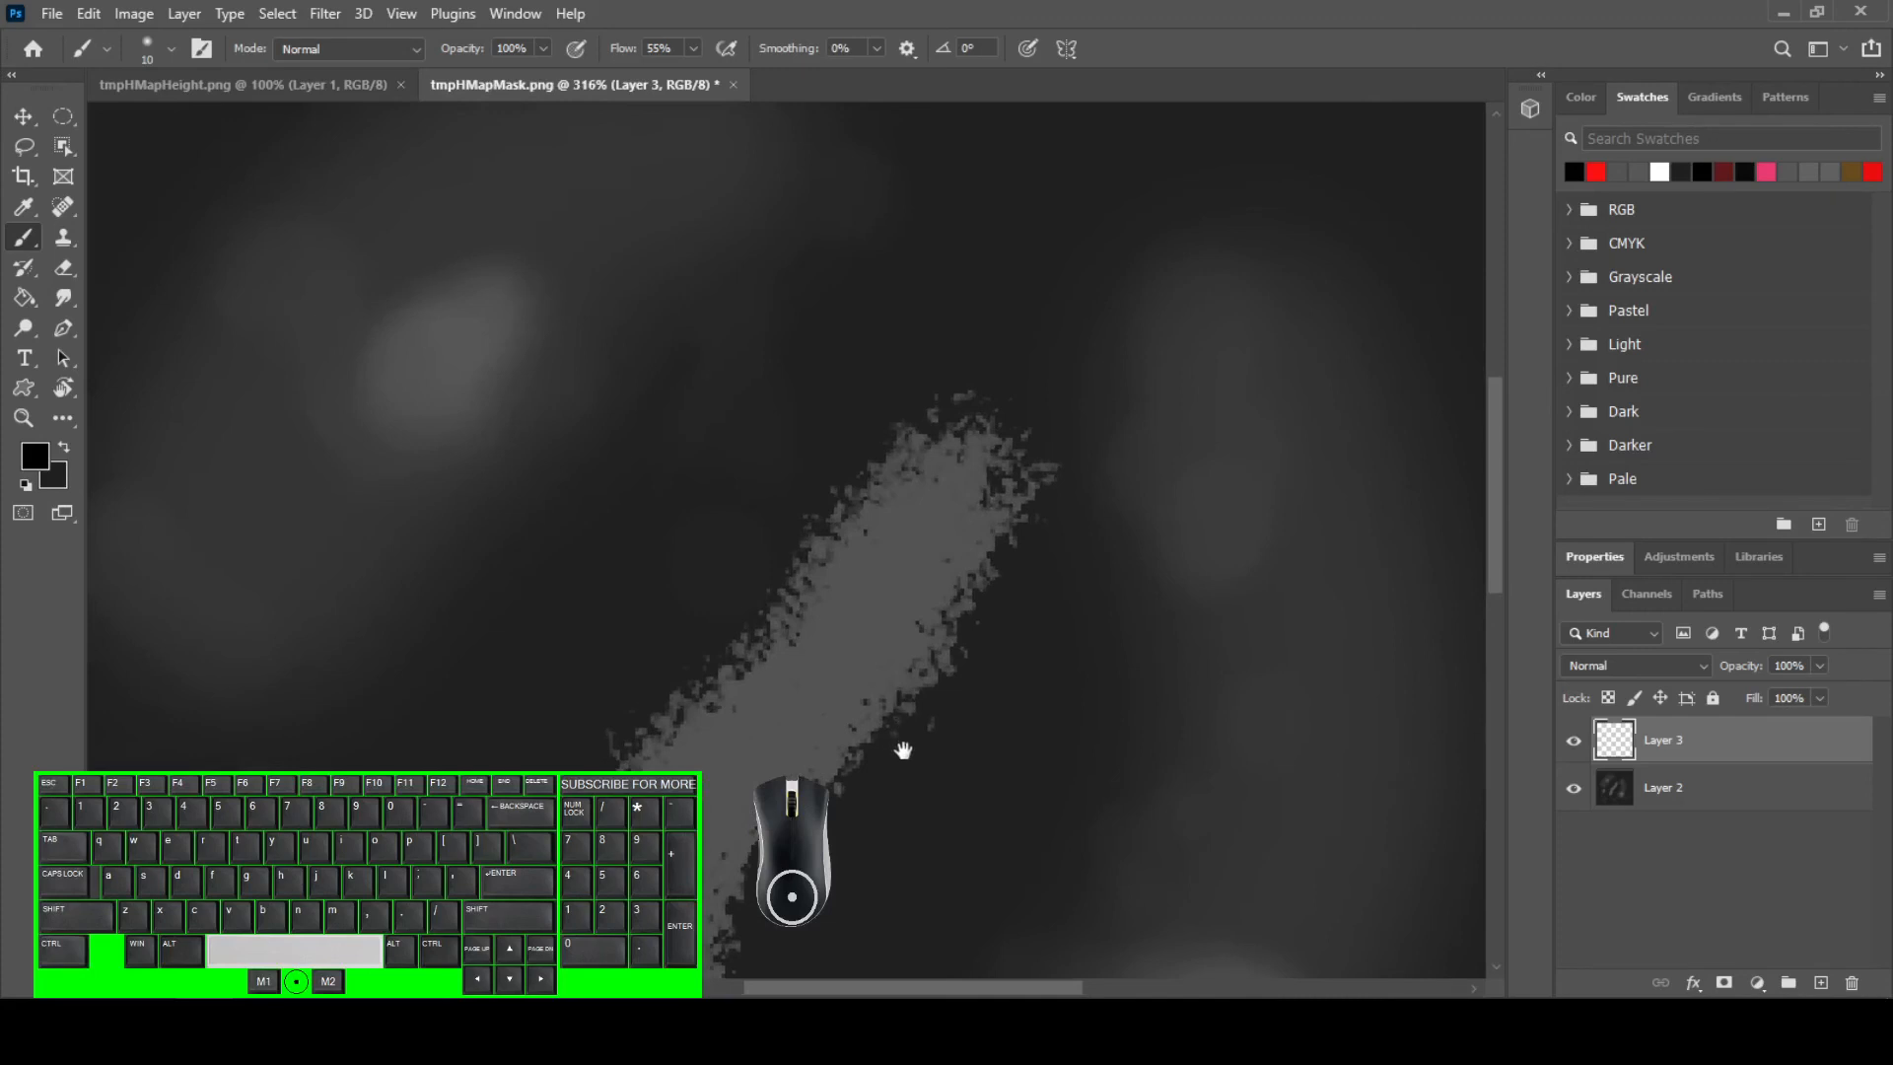
mouse_move(903, 750)
left_mouse_down()
mouse_move(900, 671)
mouse_move(962, 458)
mouse_move(950, 486)
left_mouse_up()
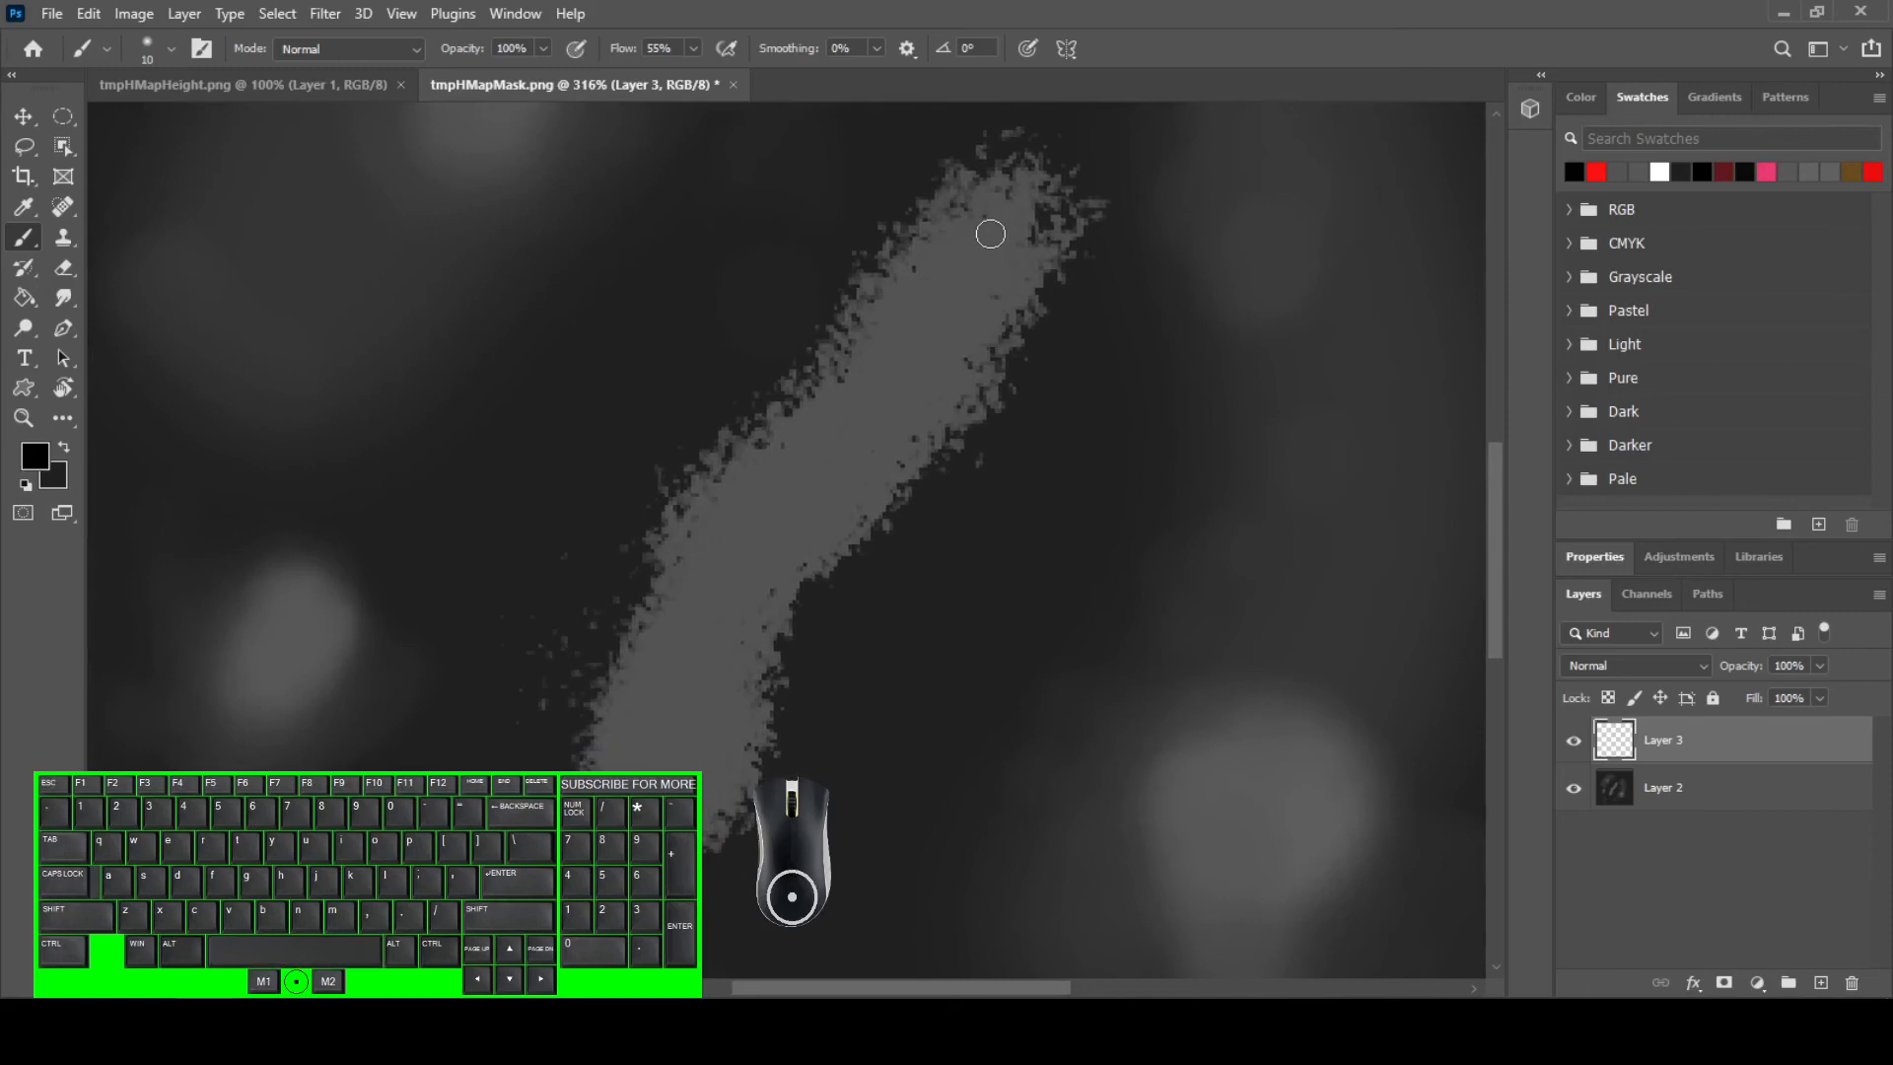
right_click(991, 234)
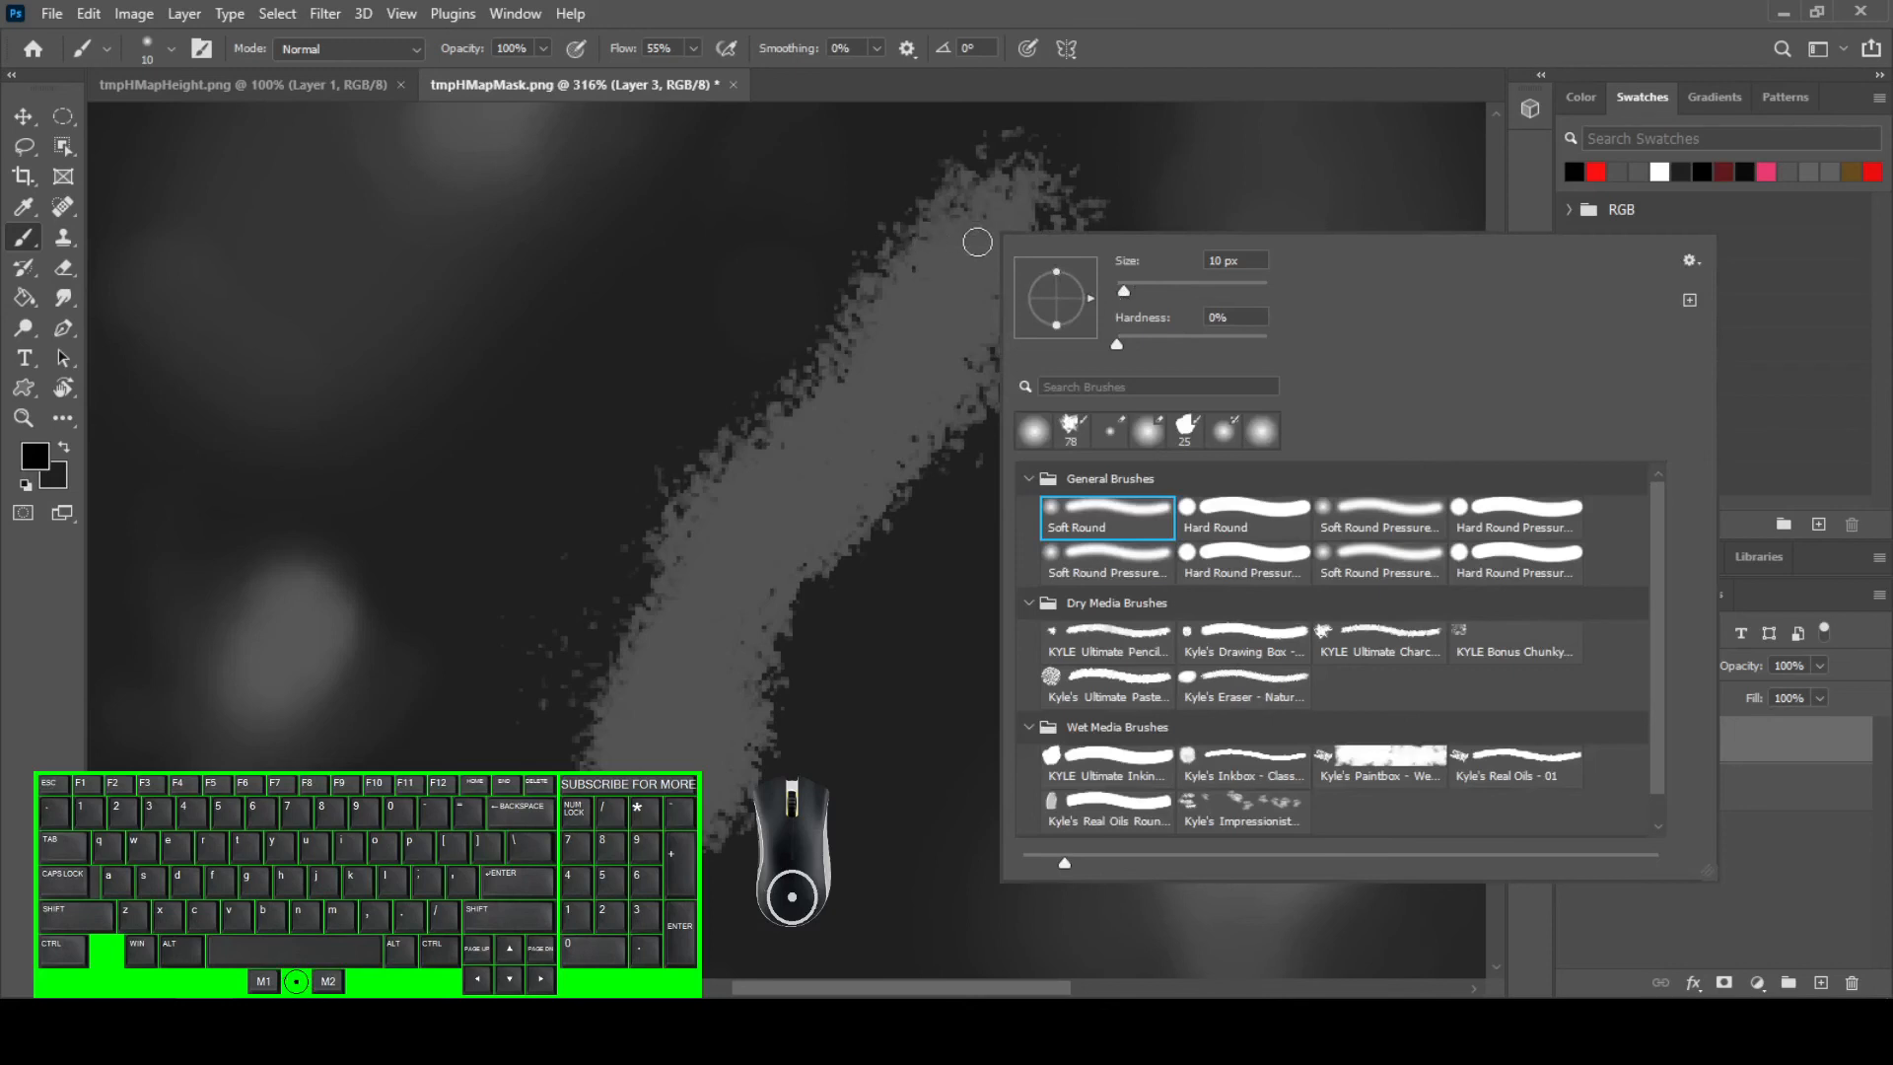
left_click(989, 219)
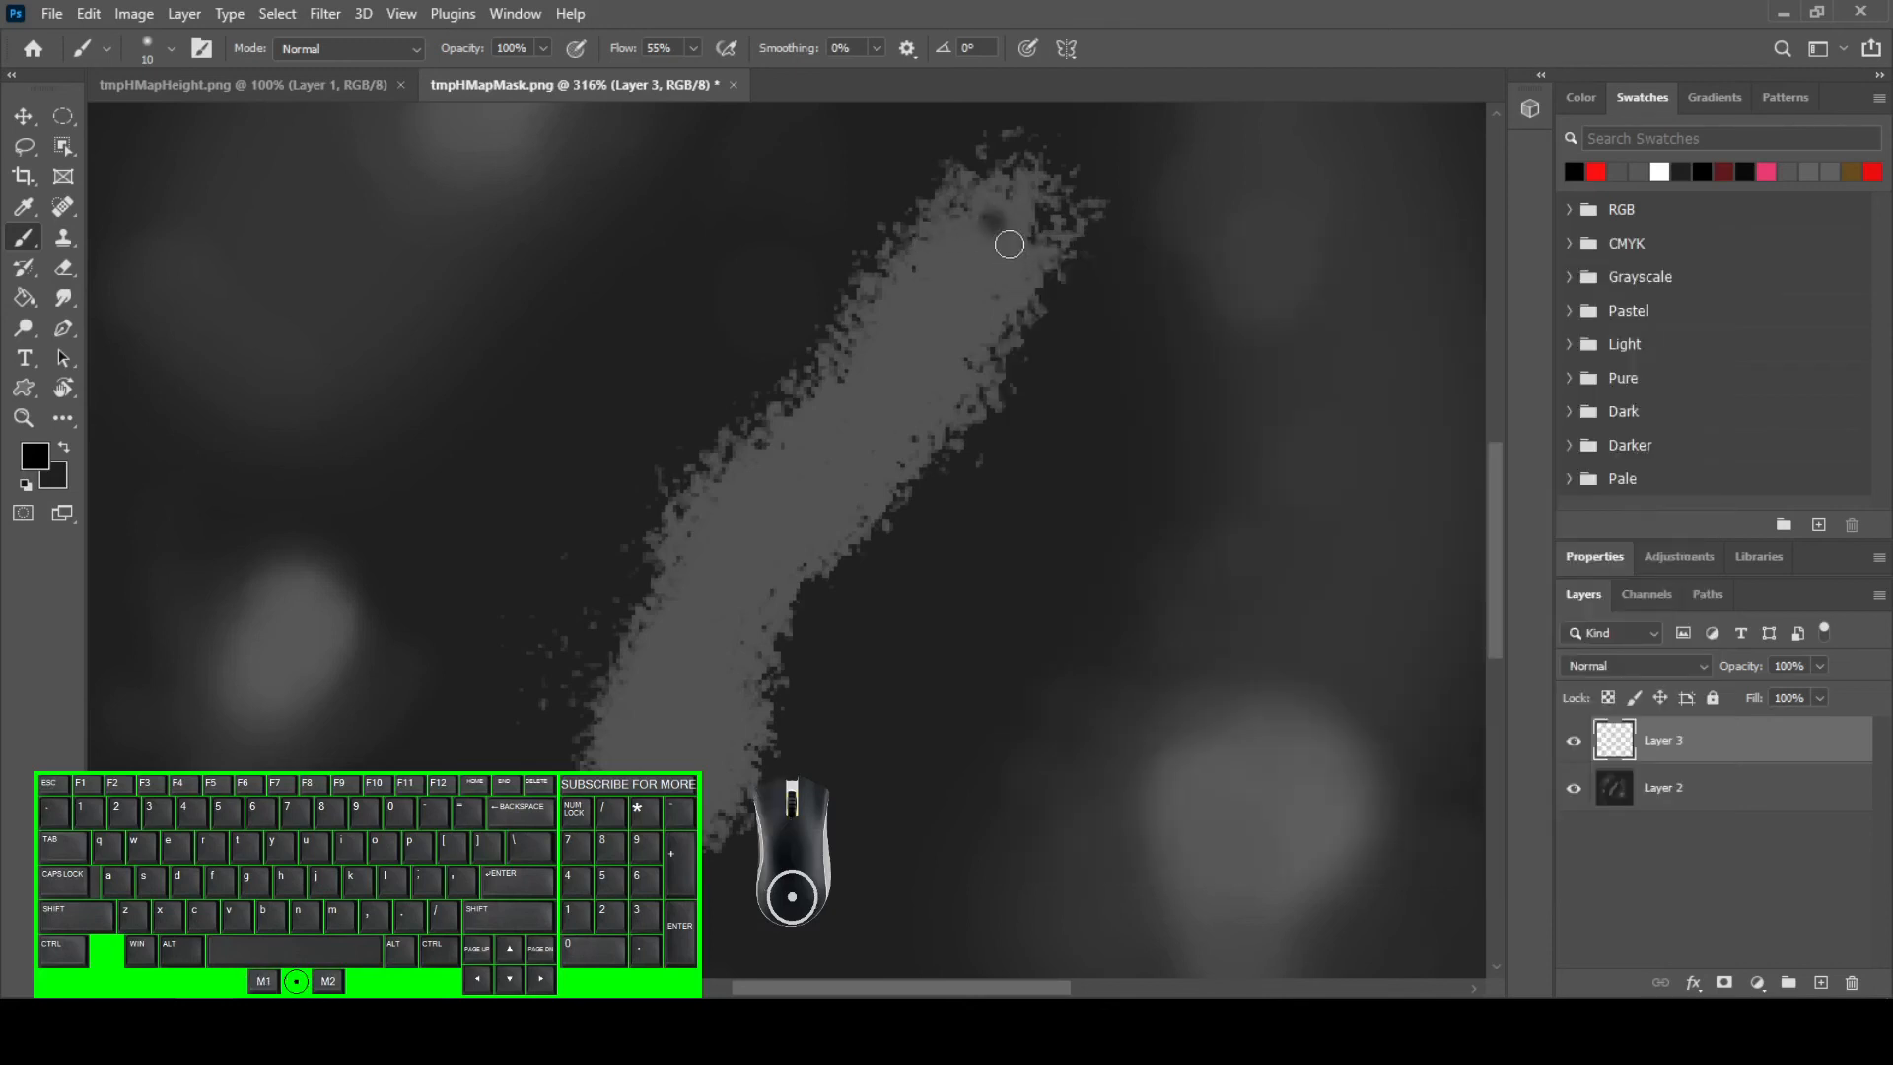
key("ctrl+z")
key("bracketleft")
key("bracketleft")
mouse_move(994, 215)
left_mouse_down()
mouse_move(869, 406)
mouse_move(725, 569)
mouse_move(665, 764)
mouse_move(693, 752)
left_mouse_up()
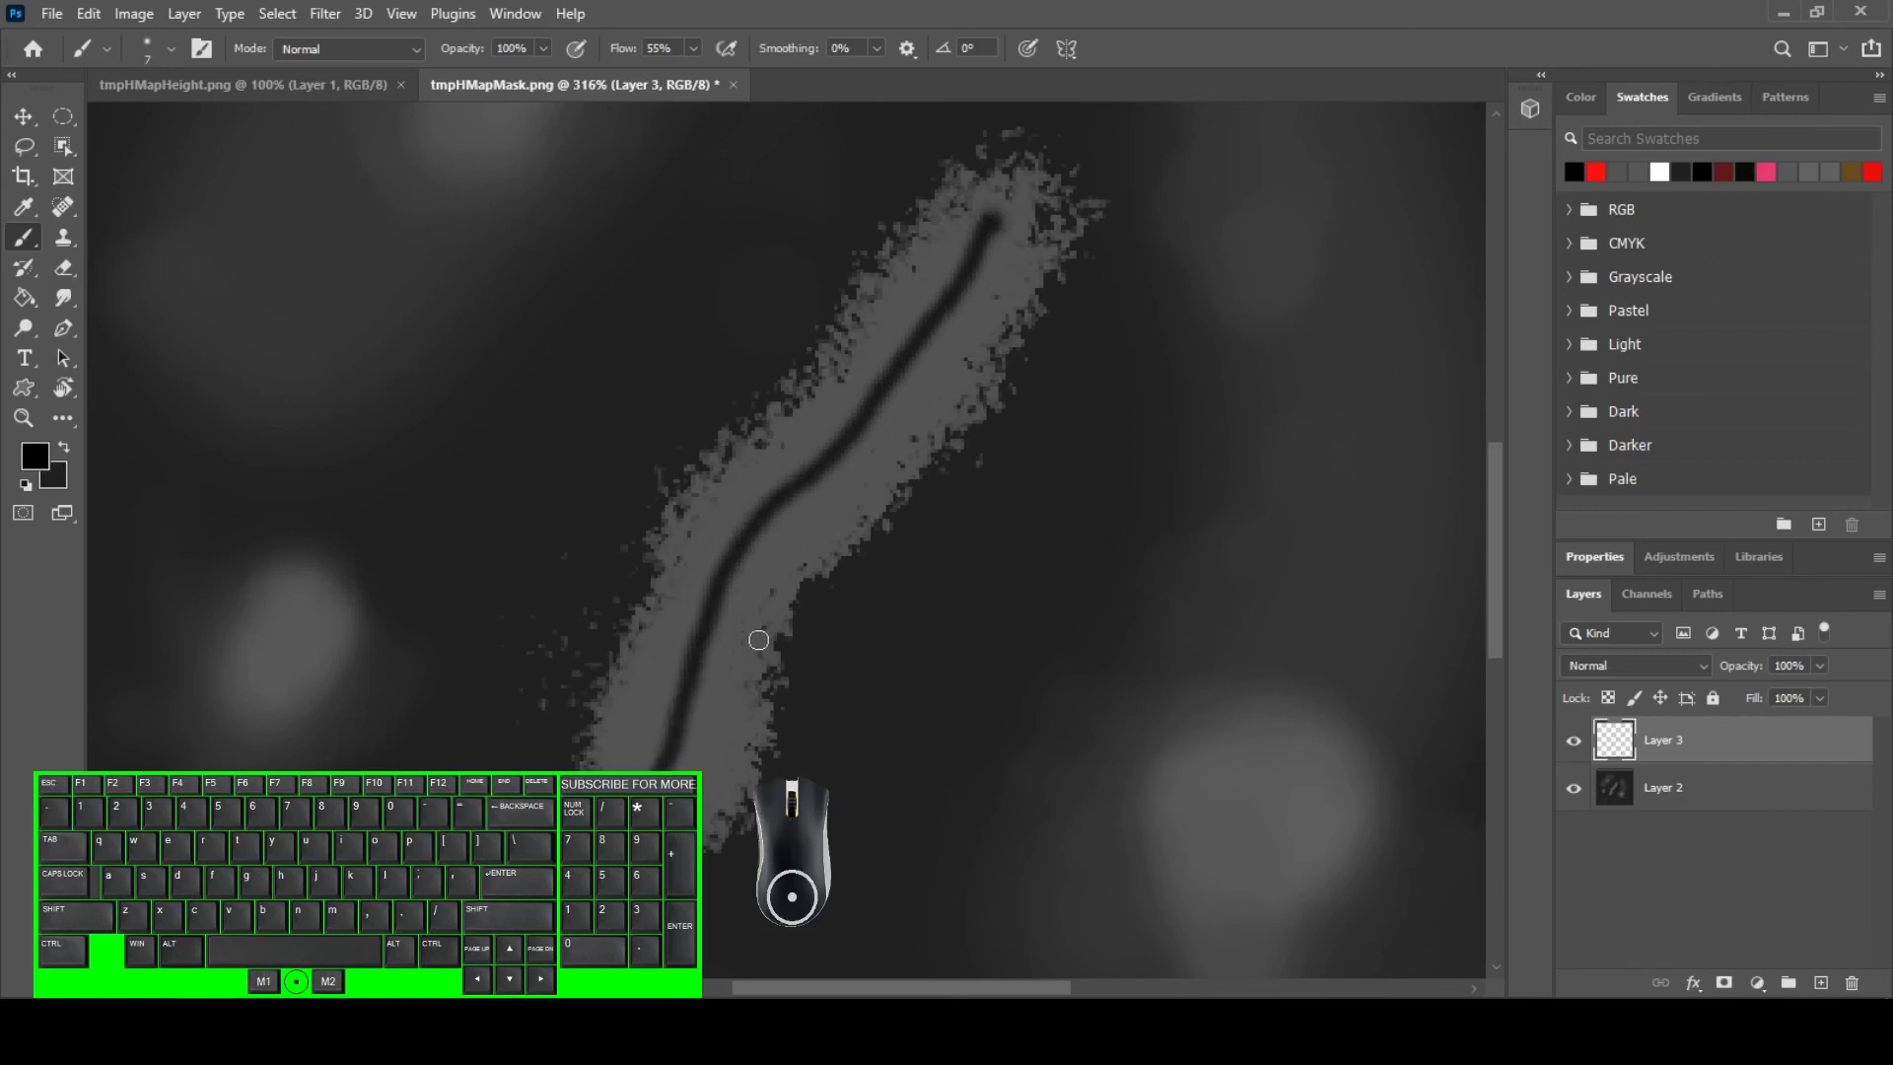
- Paint four short black branches running from the centre line down the sides of the ridge
mouse_move(815, 477)
left_mouse_down()
mouse_move(812, 568)
mouse_move(838, 641)
left_mouse_up()
left_click_drag(909, 338, 956, 473)
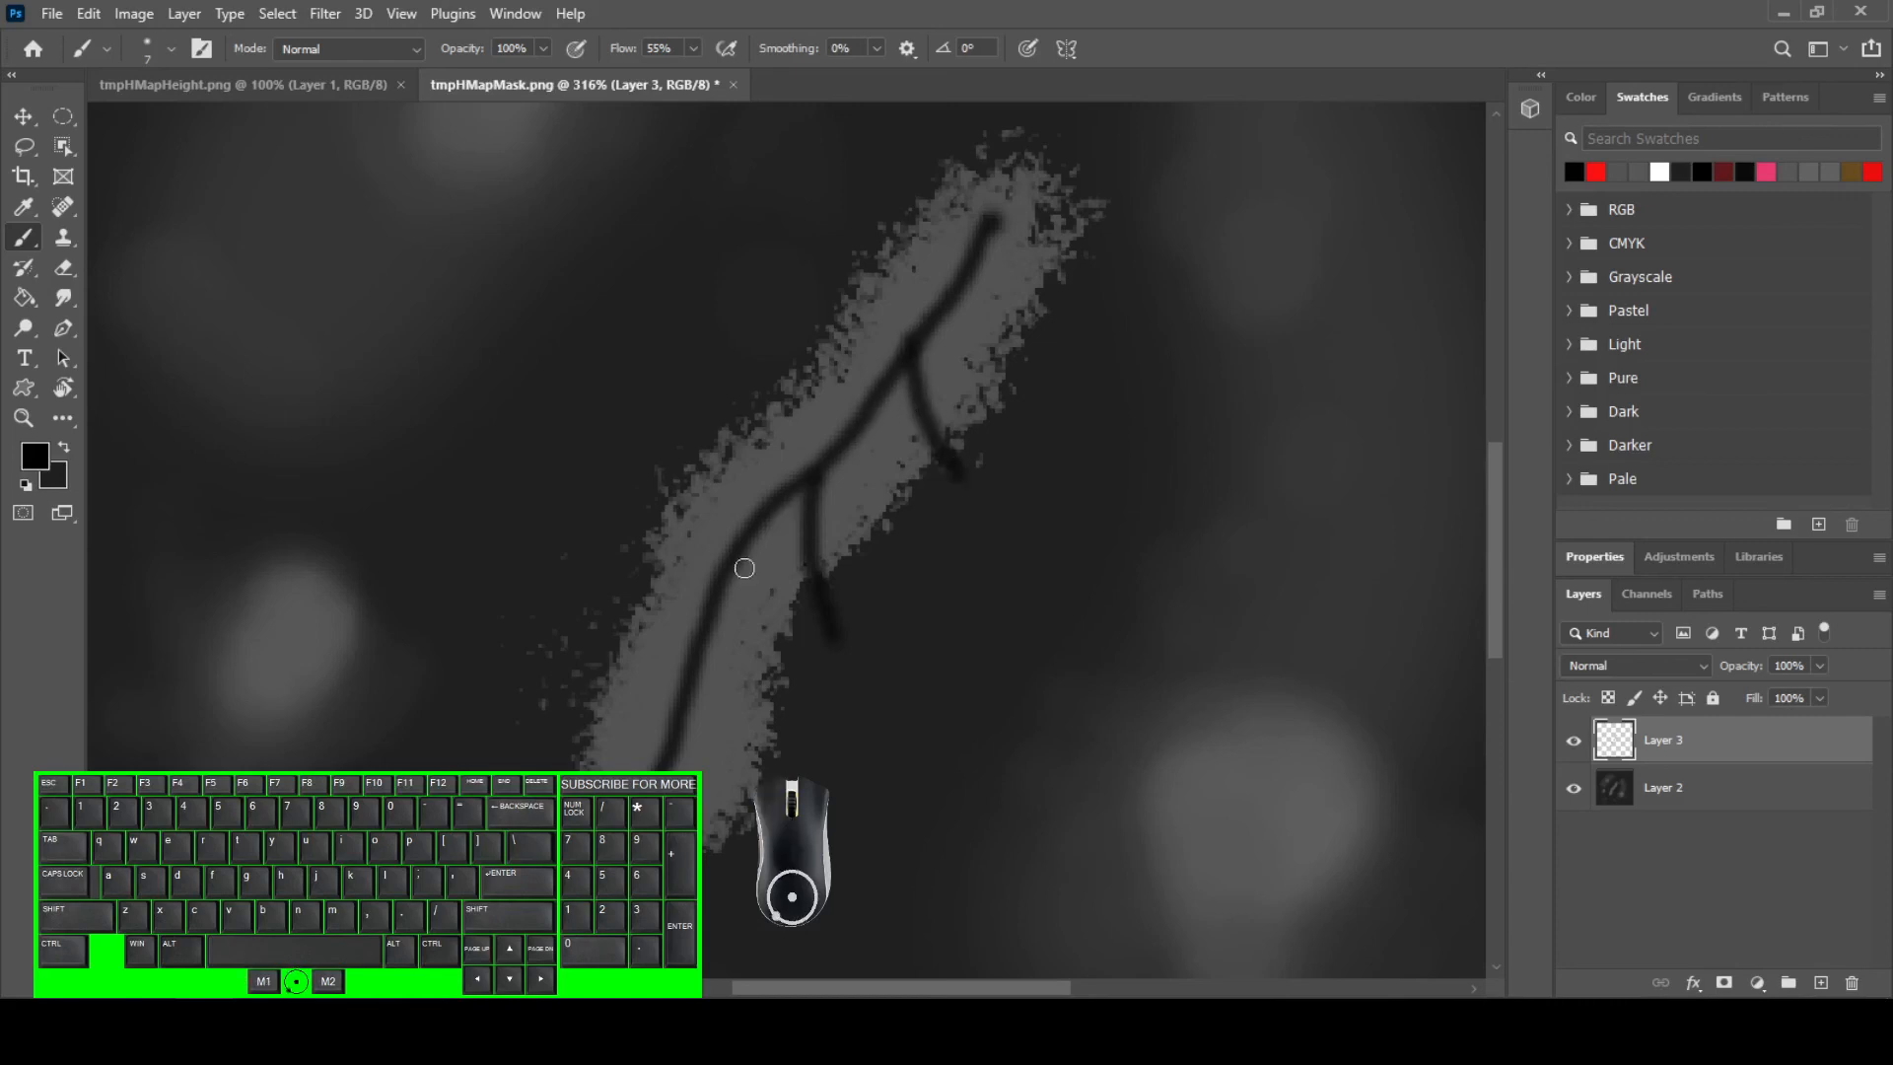
left_click_drag(724, 576, 521, 698)
left_click_drag(693, 639, 747, 801)
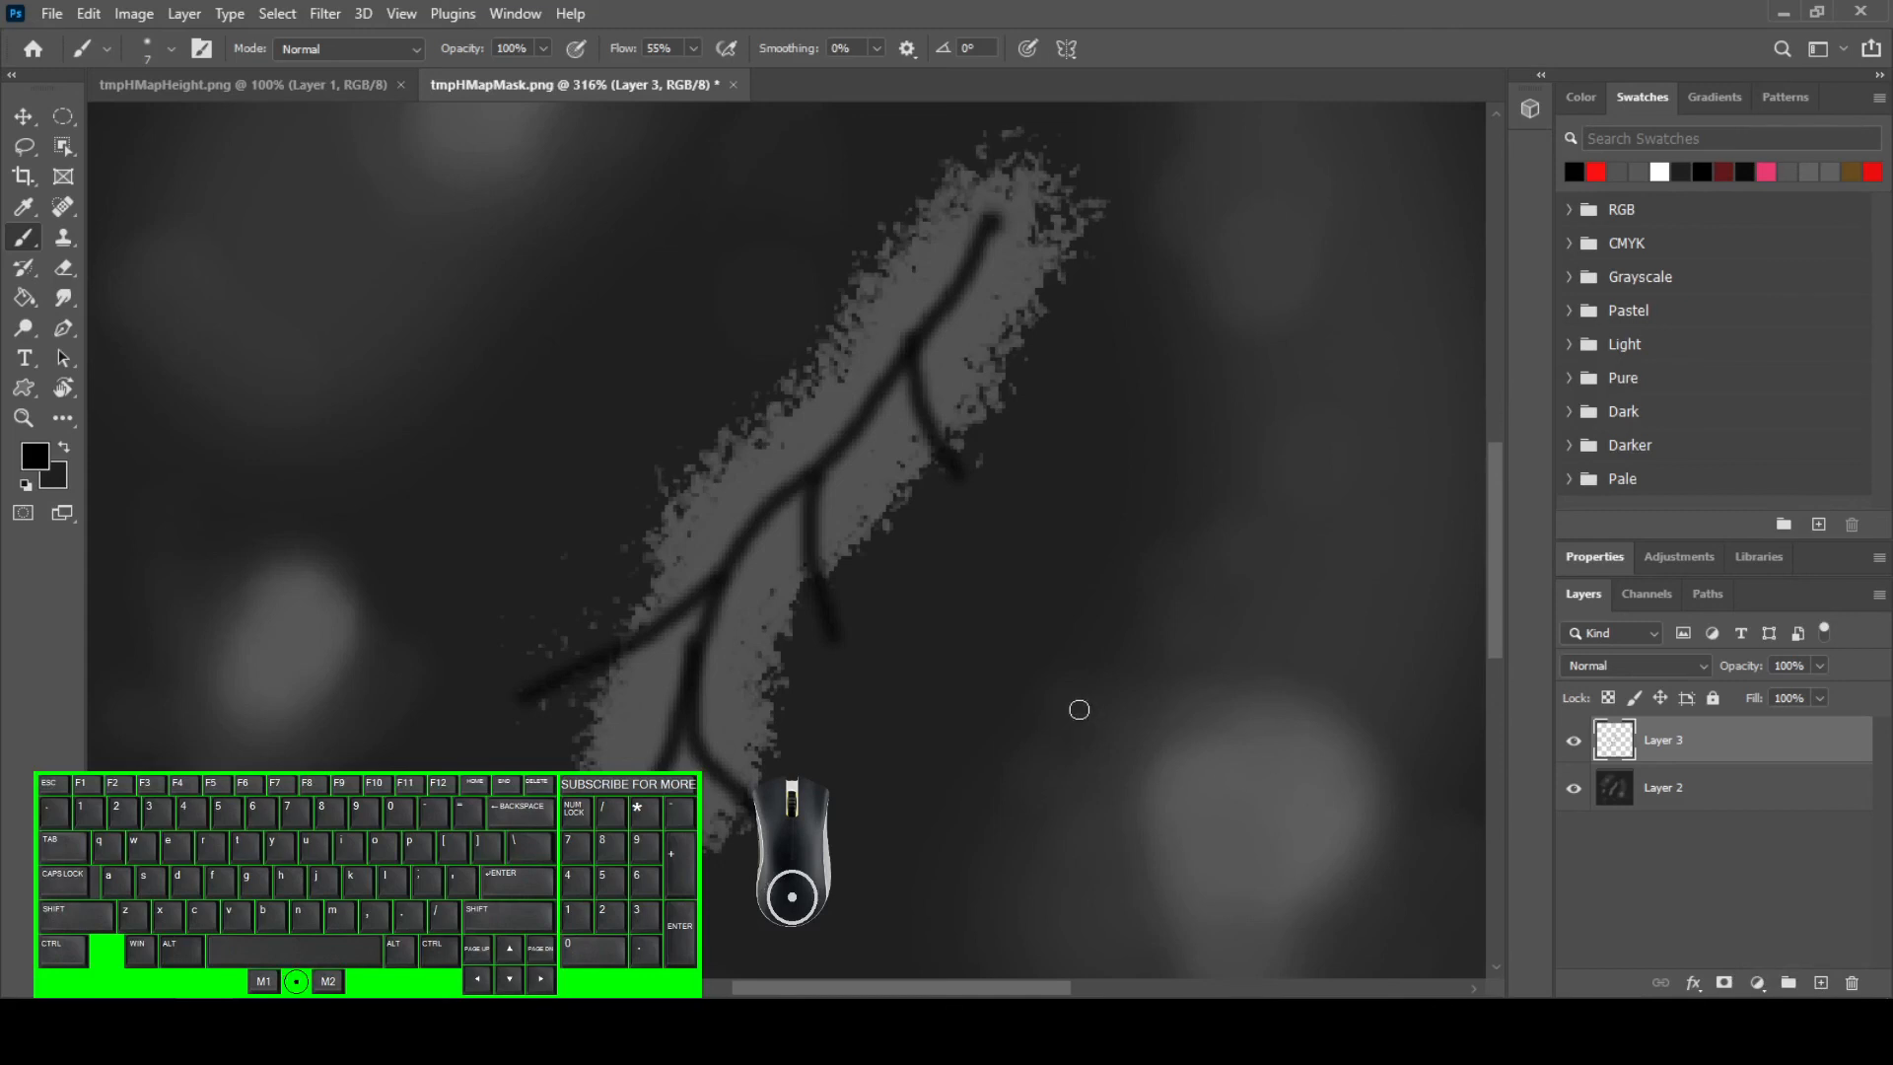
- Using an 80 px soft brush in red (#ff0000), paint a broad area right of the ridge and one stroke along each side of the upper-left hill
left_click(35, 456)
left_click(932, 213)
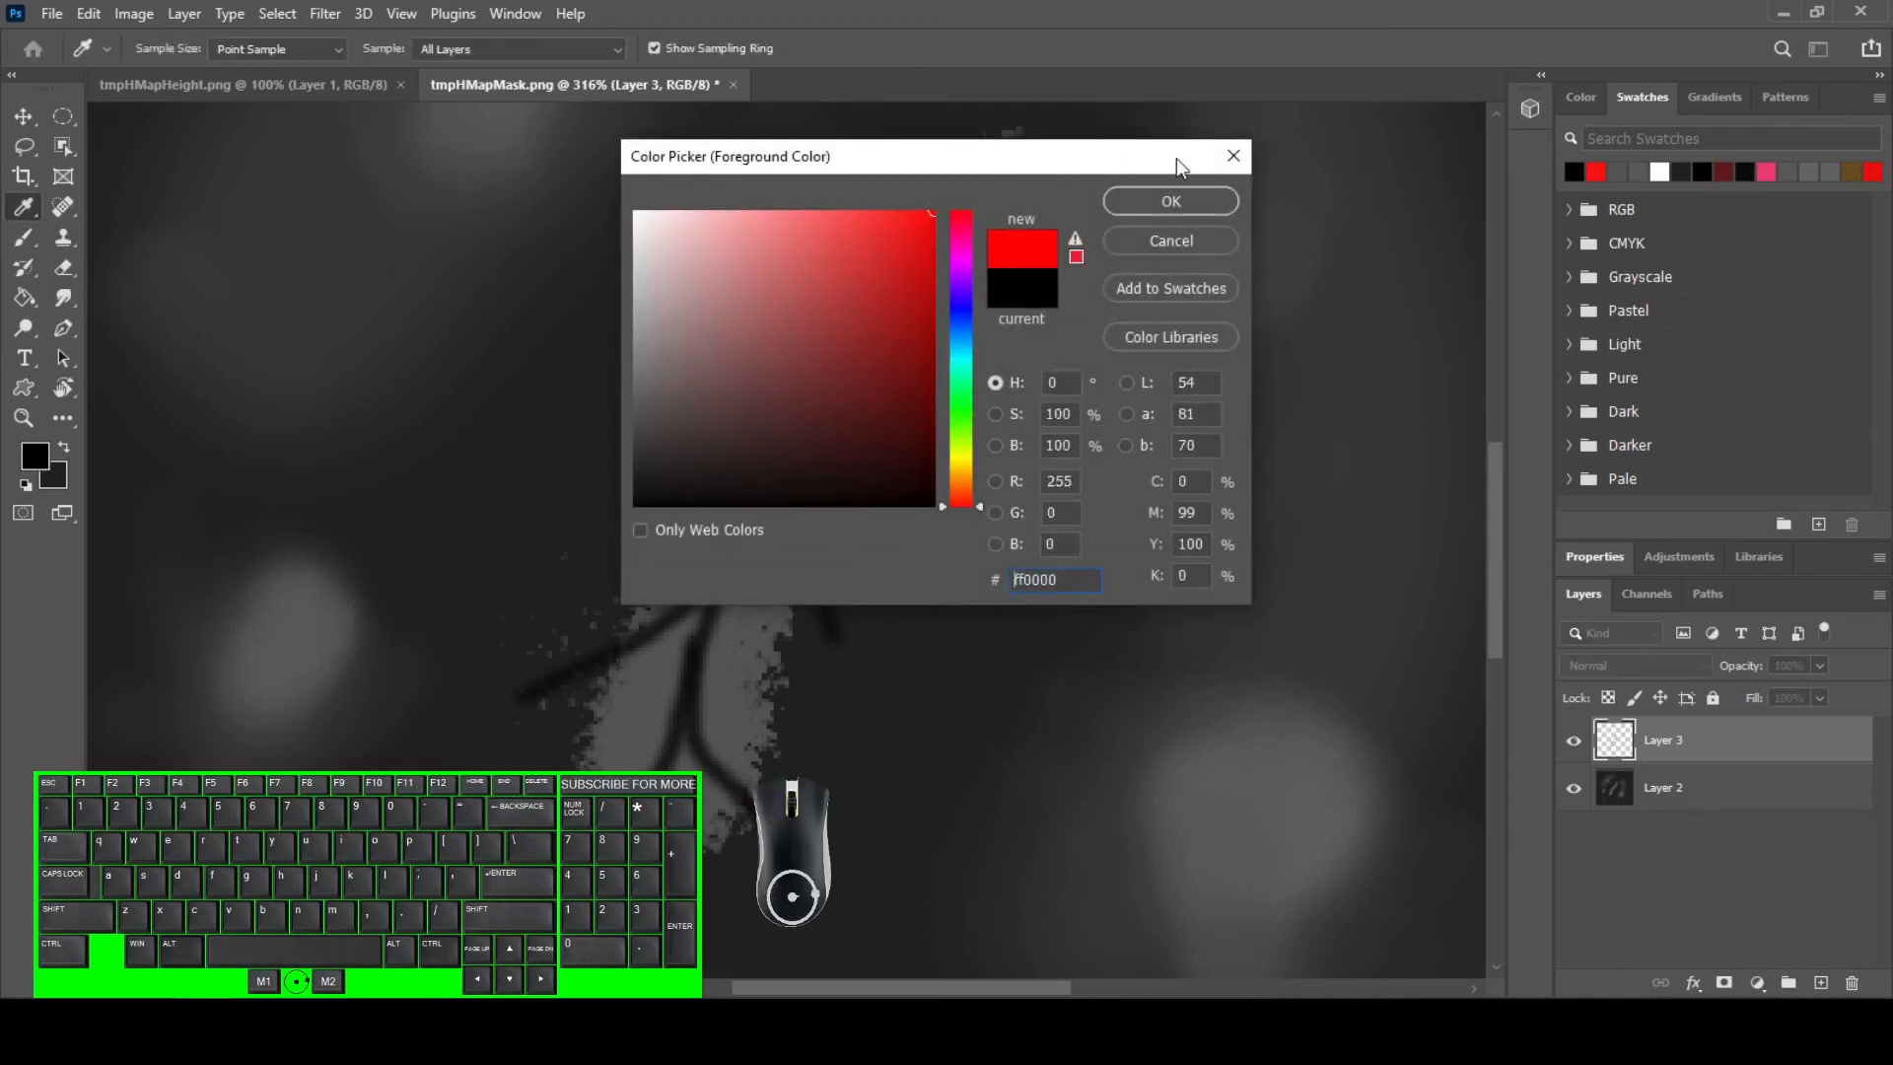
left_click(1171, 201)
scroll(879, 552, "down", 3)
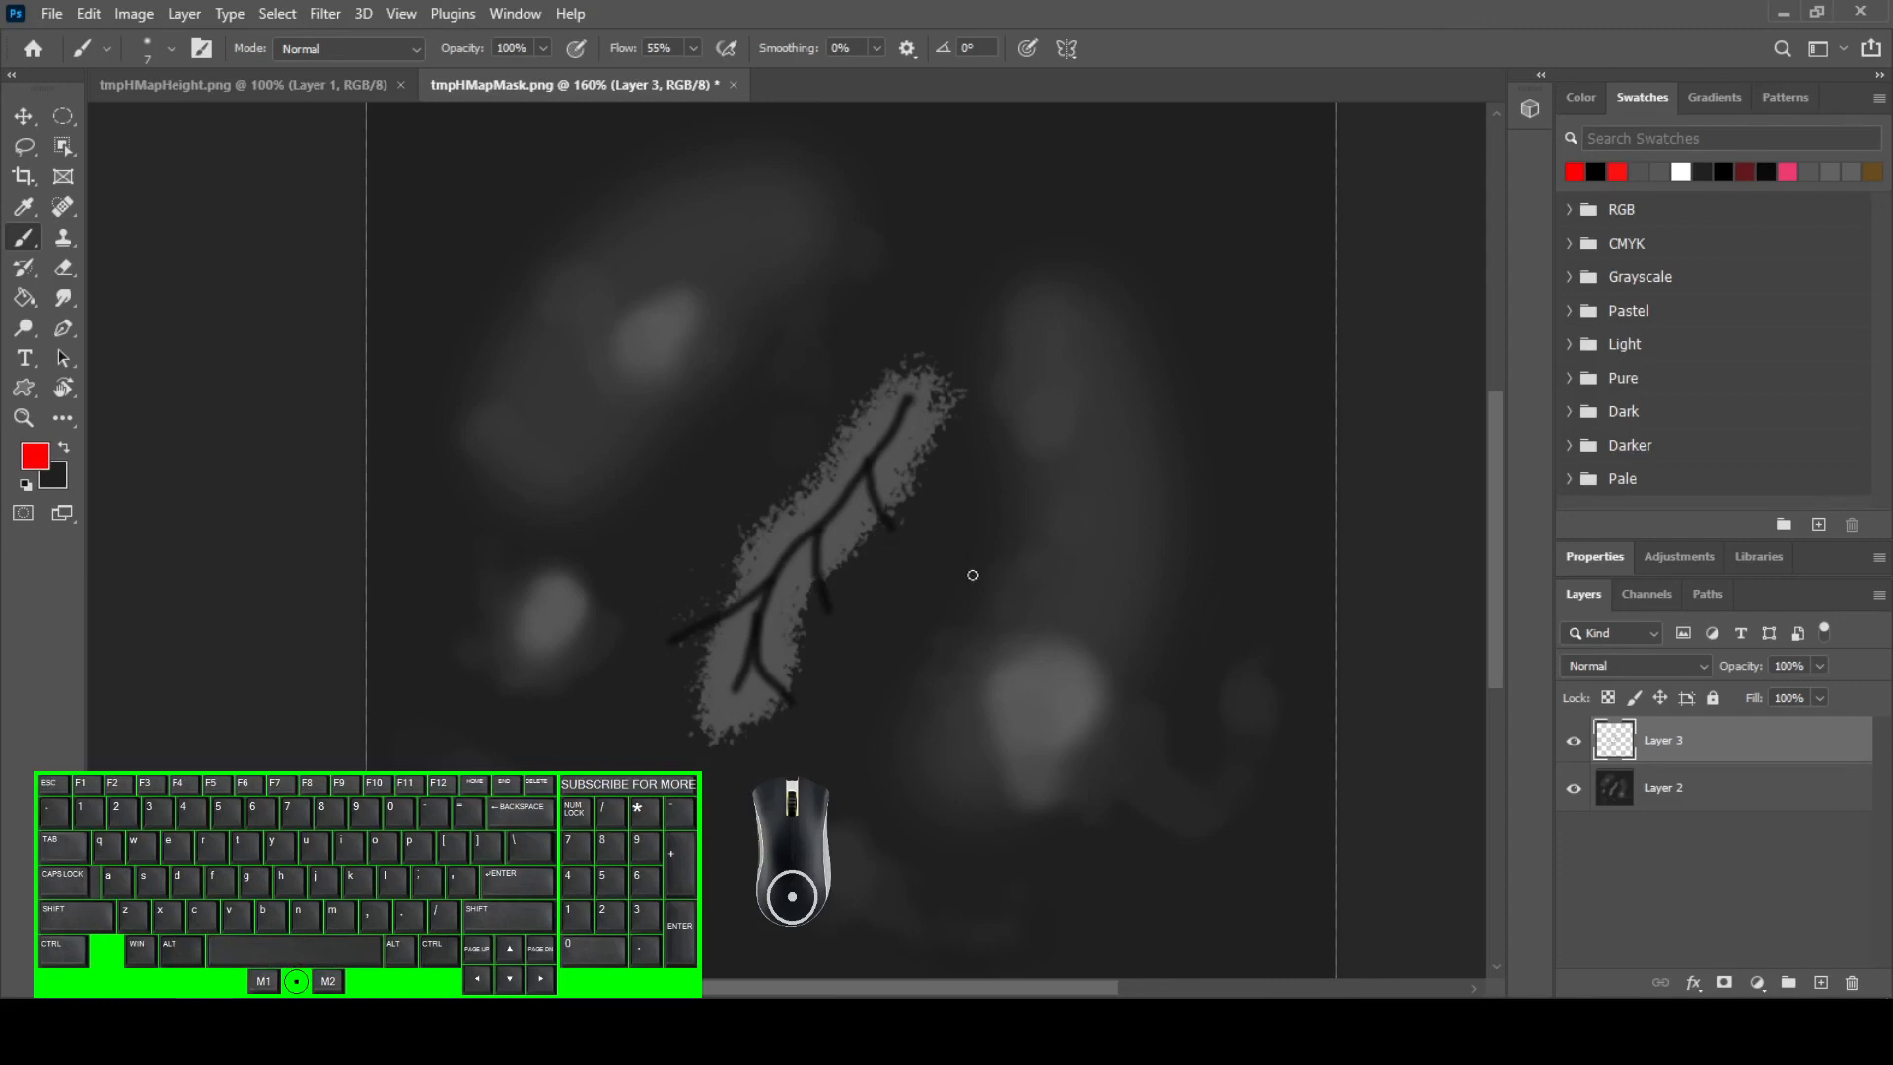
key("b")
key("bracketright")
key("bracketright")
key("bracketright")
key("bracketright")
key("bracketright")
key("bracketright")
key("bracketright")
key("bracketright")
mouse_move(1020, 286)
left_mouse_down()
mouse_move(1051, 455)
mouse_move(917, 684)
mouse_move(1001, 462)
mouse_move(867, 803)
mouse_move(897, 642)
mouse_move(867, 572)
left_mouse_up()
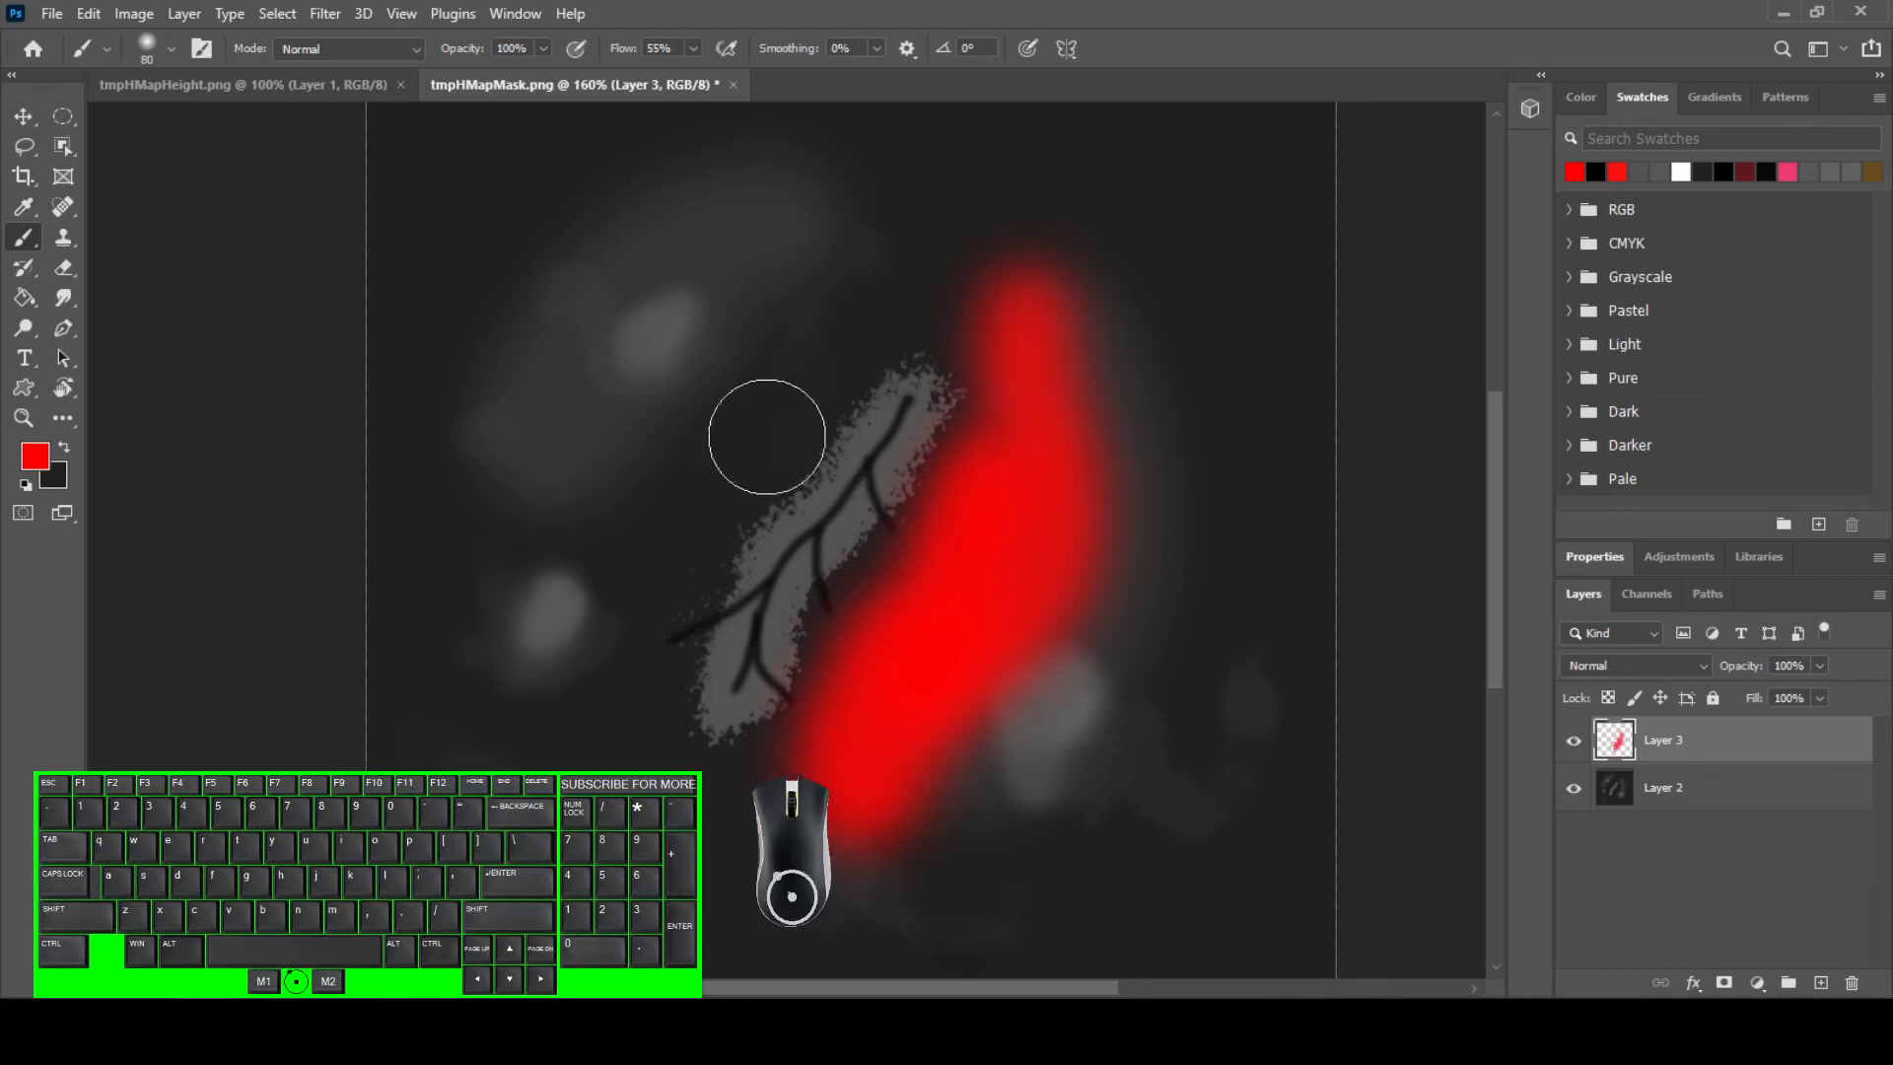
mouse_move(858, 261)
left_mouse_down()
mouse_move(795, 411)
mouse_move(558, 625)
mouse_move(542, 606)
left_mouse_up()
mouse_move(424, 434)
left_mouse_down()
mouse_move(493, 247)
mouse_move(613, 146)
left_mouse_up()
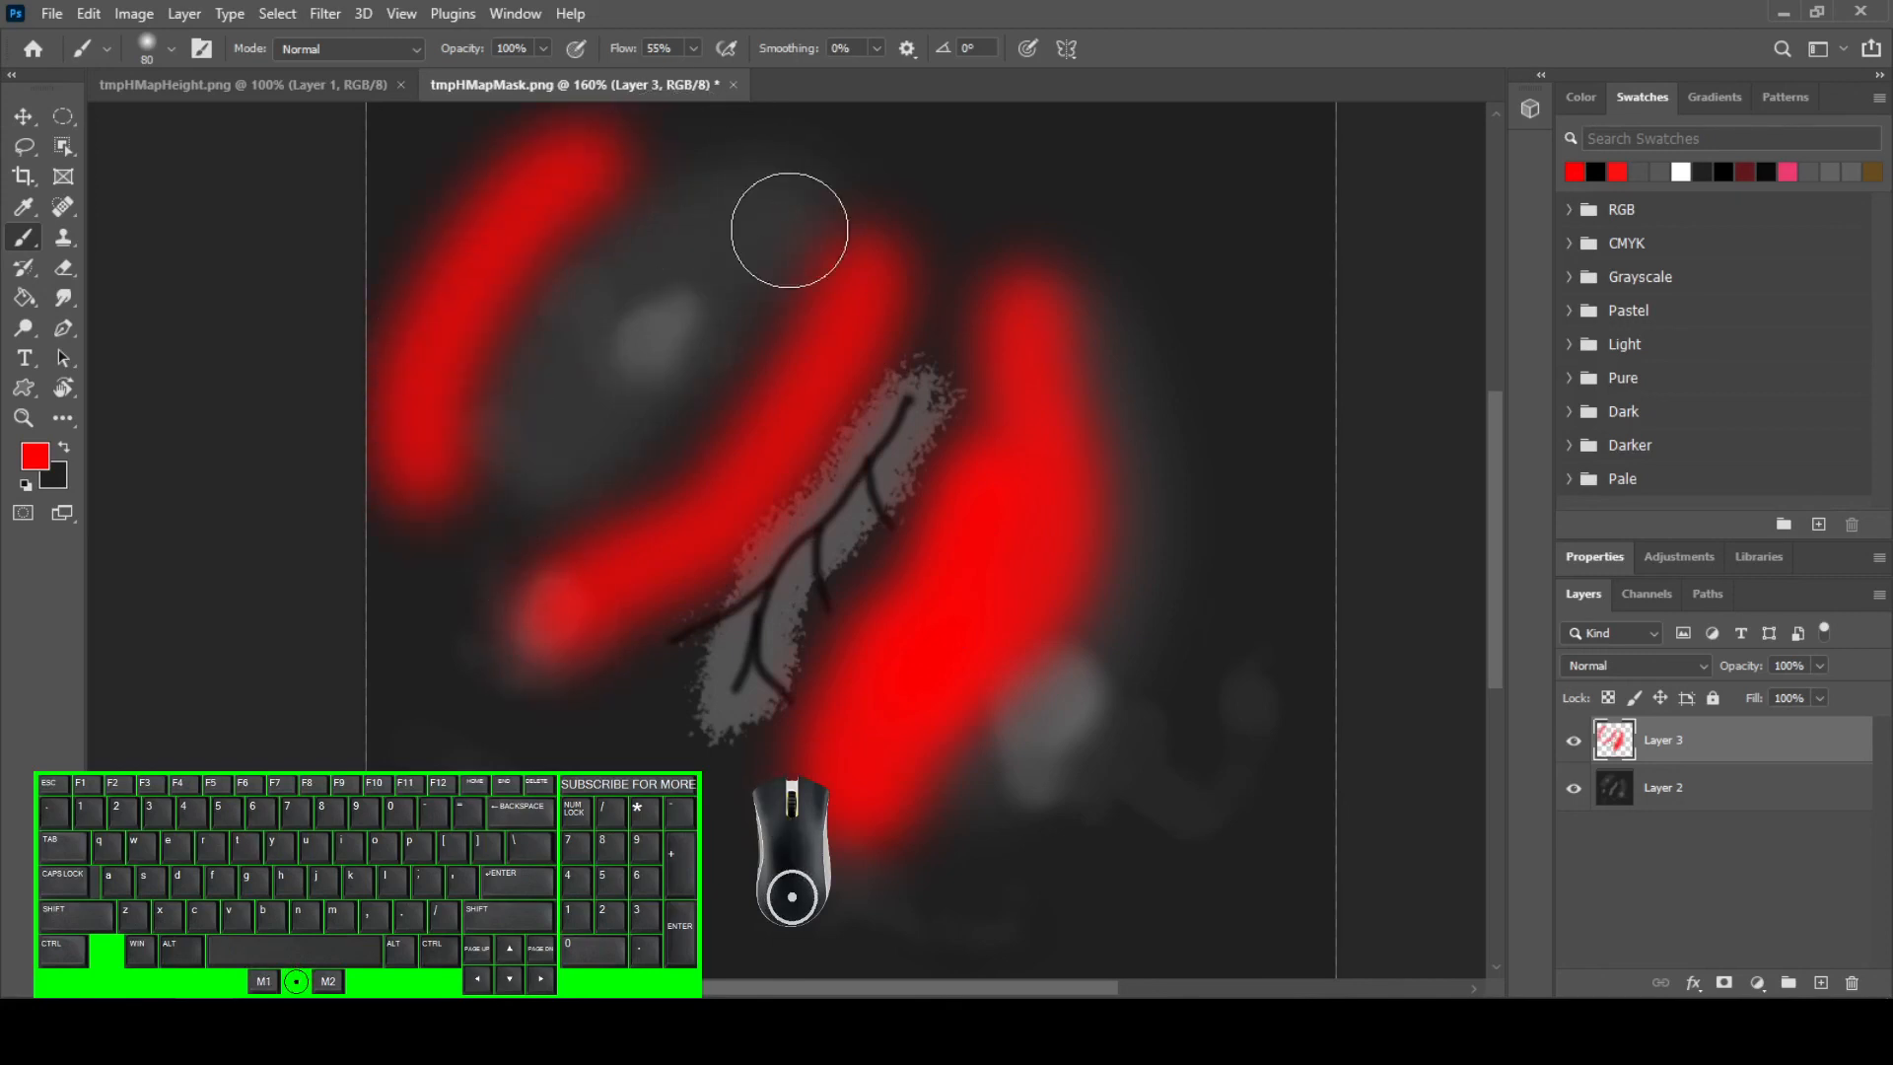
- Paint blue (#0024ff) strokes around the bright peak of the upper-left hill, between the red strokes
left_click(35, 455)
left_click(964, 316)
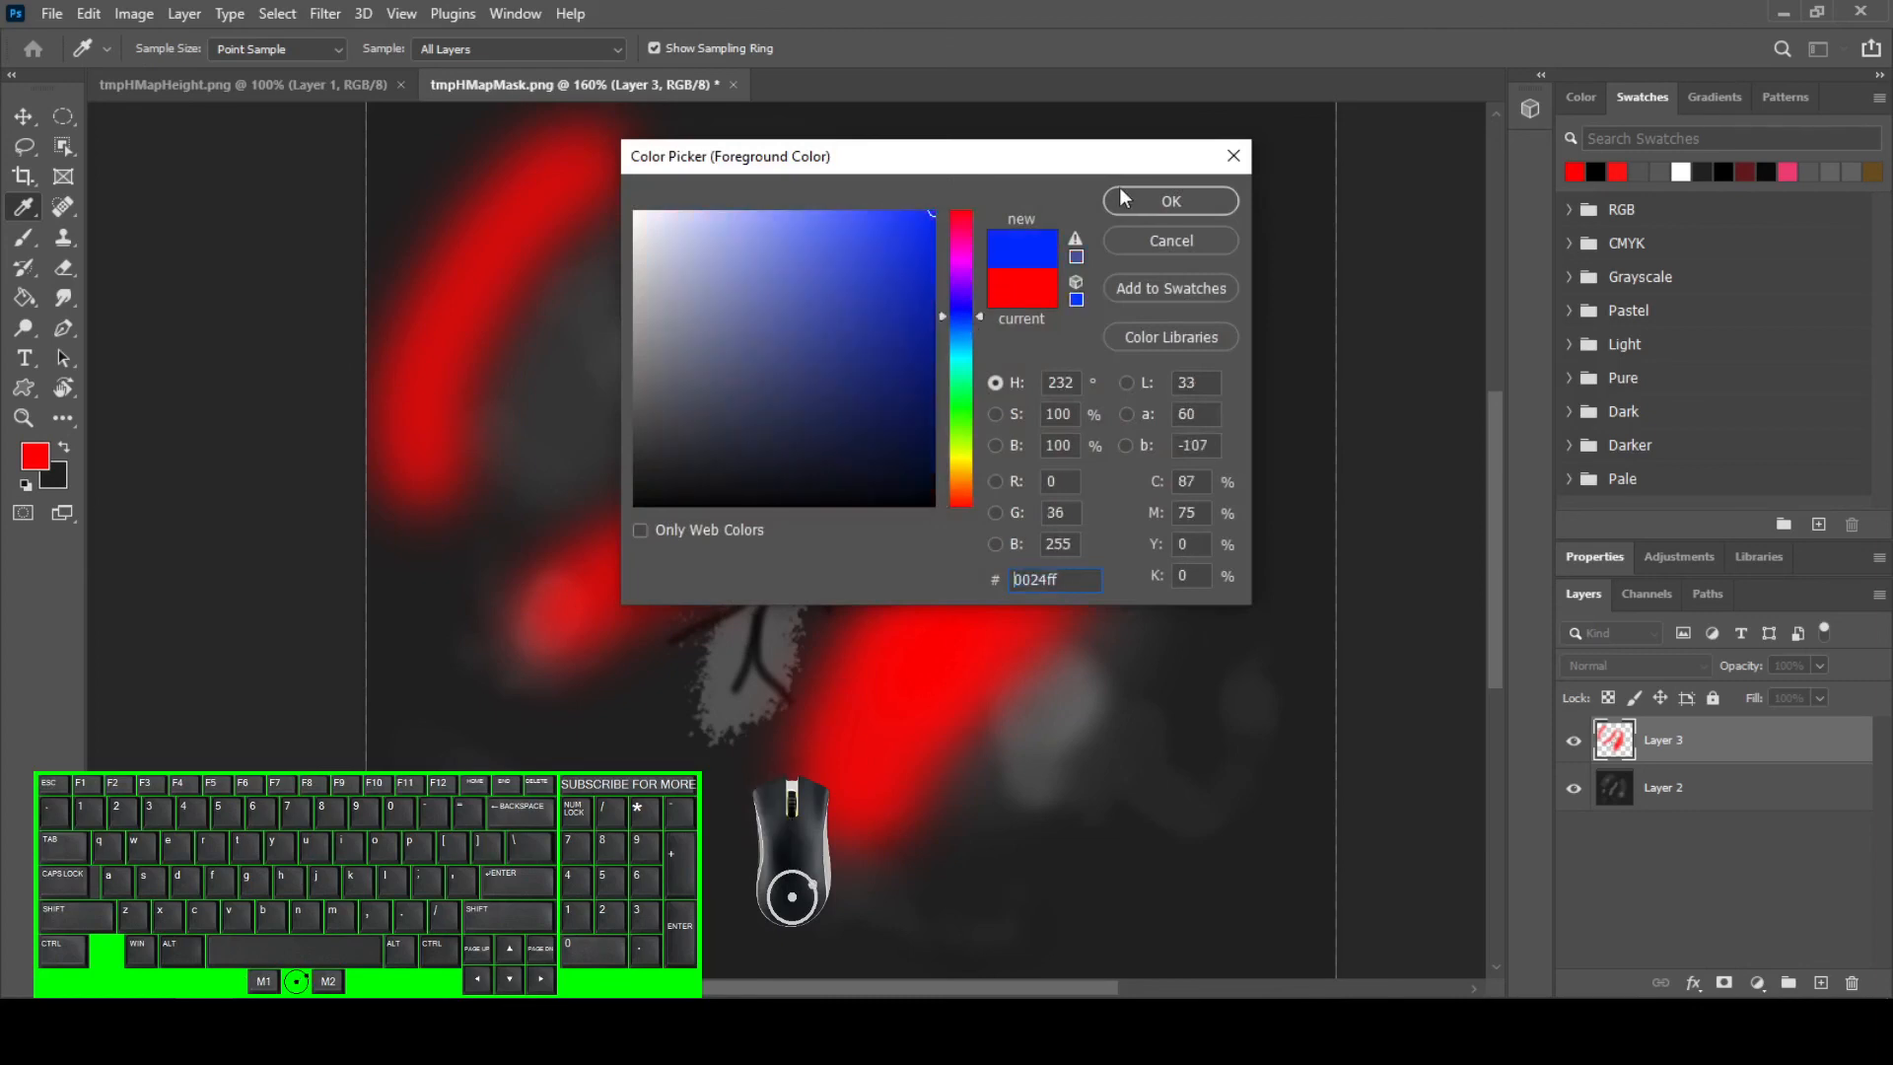
left_click(1171, 201)
mouse_move(751, 251)
left_mouse_down()
mouse_move(657, 426)
mouse_move(545, 520)
mouse_move(518, 458)
mouse_move(543, 324)
mouse_move(737, 161)
left_mouse_up()
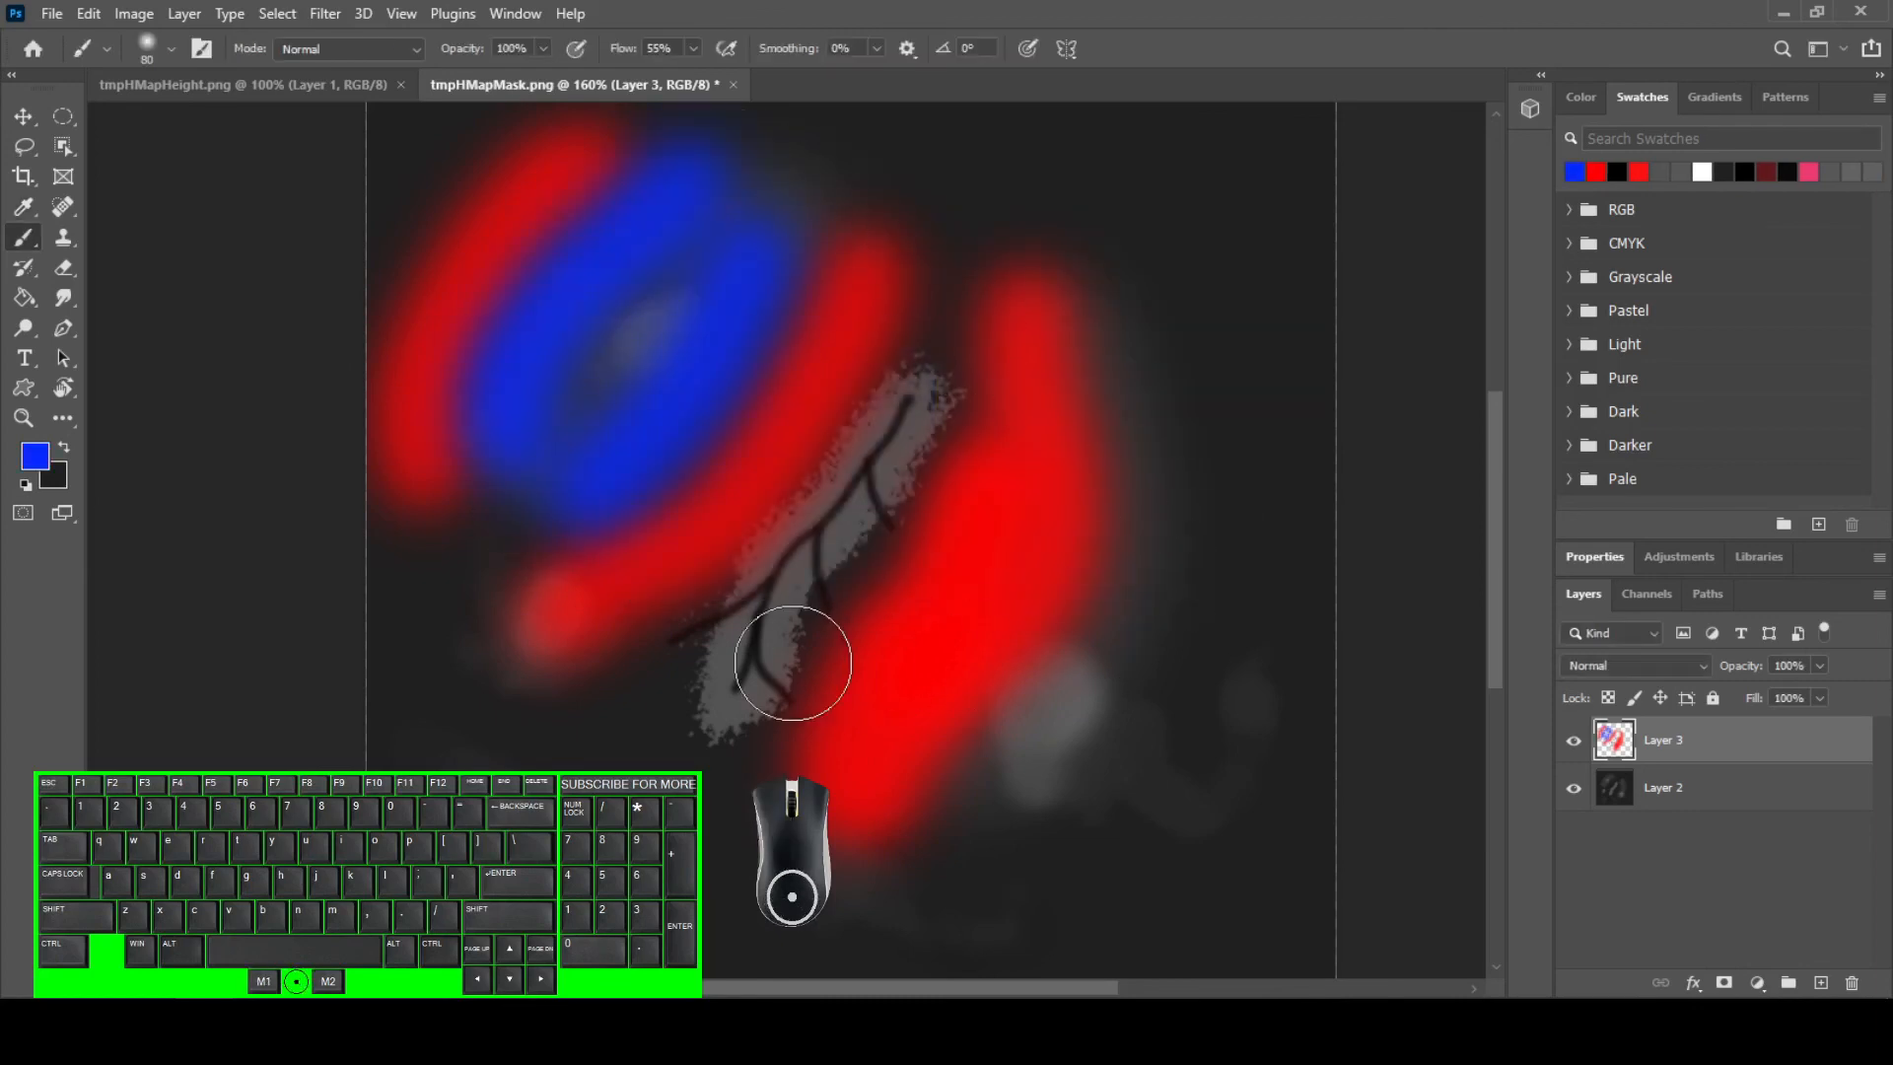
- Delete the height map layer beneath the painted layer and save the mask file
left_click(1714, 797)
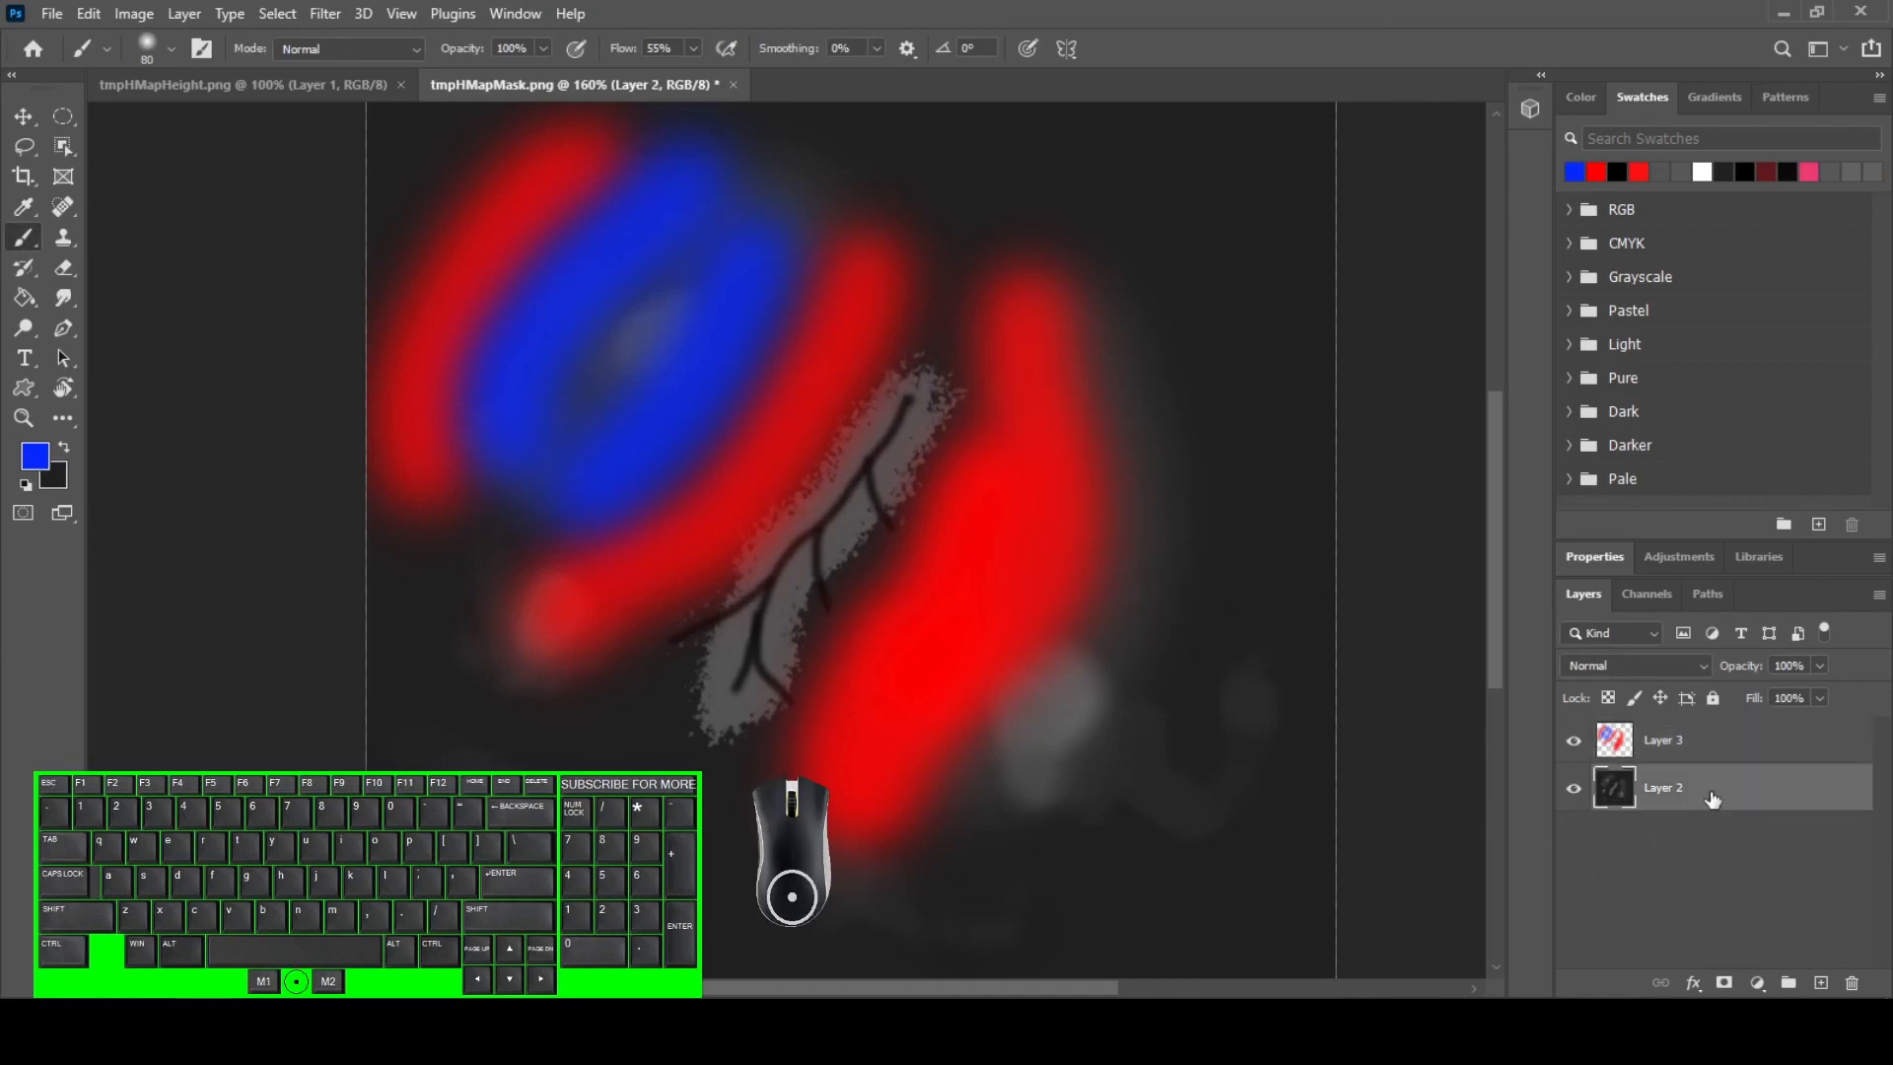
left_click(1850, 978)
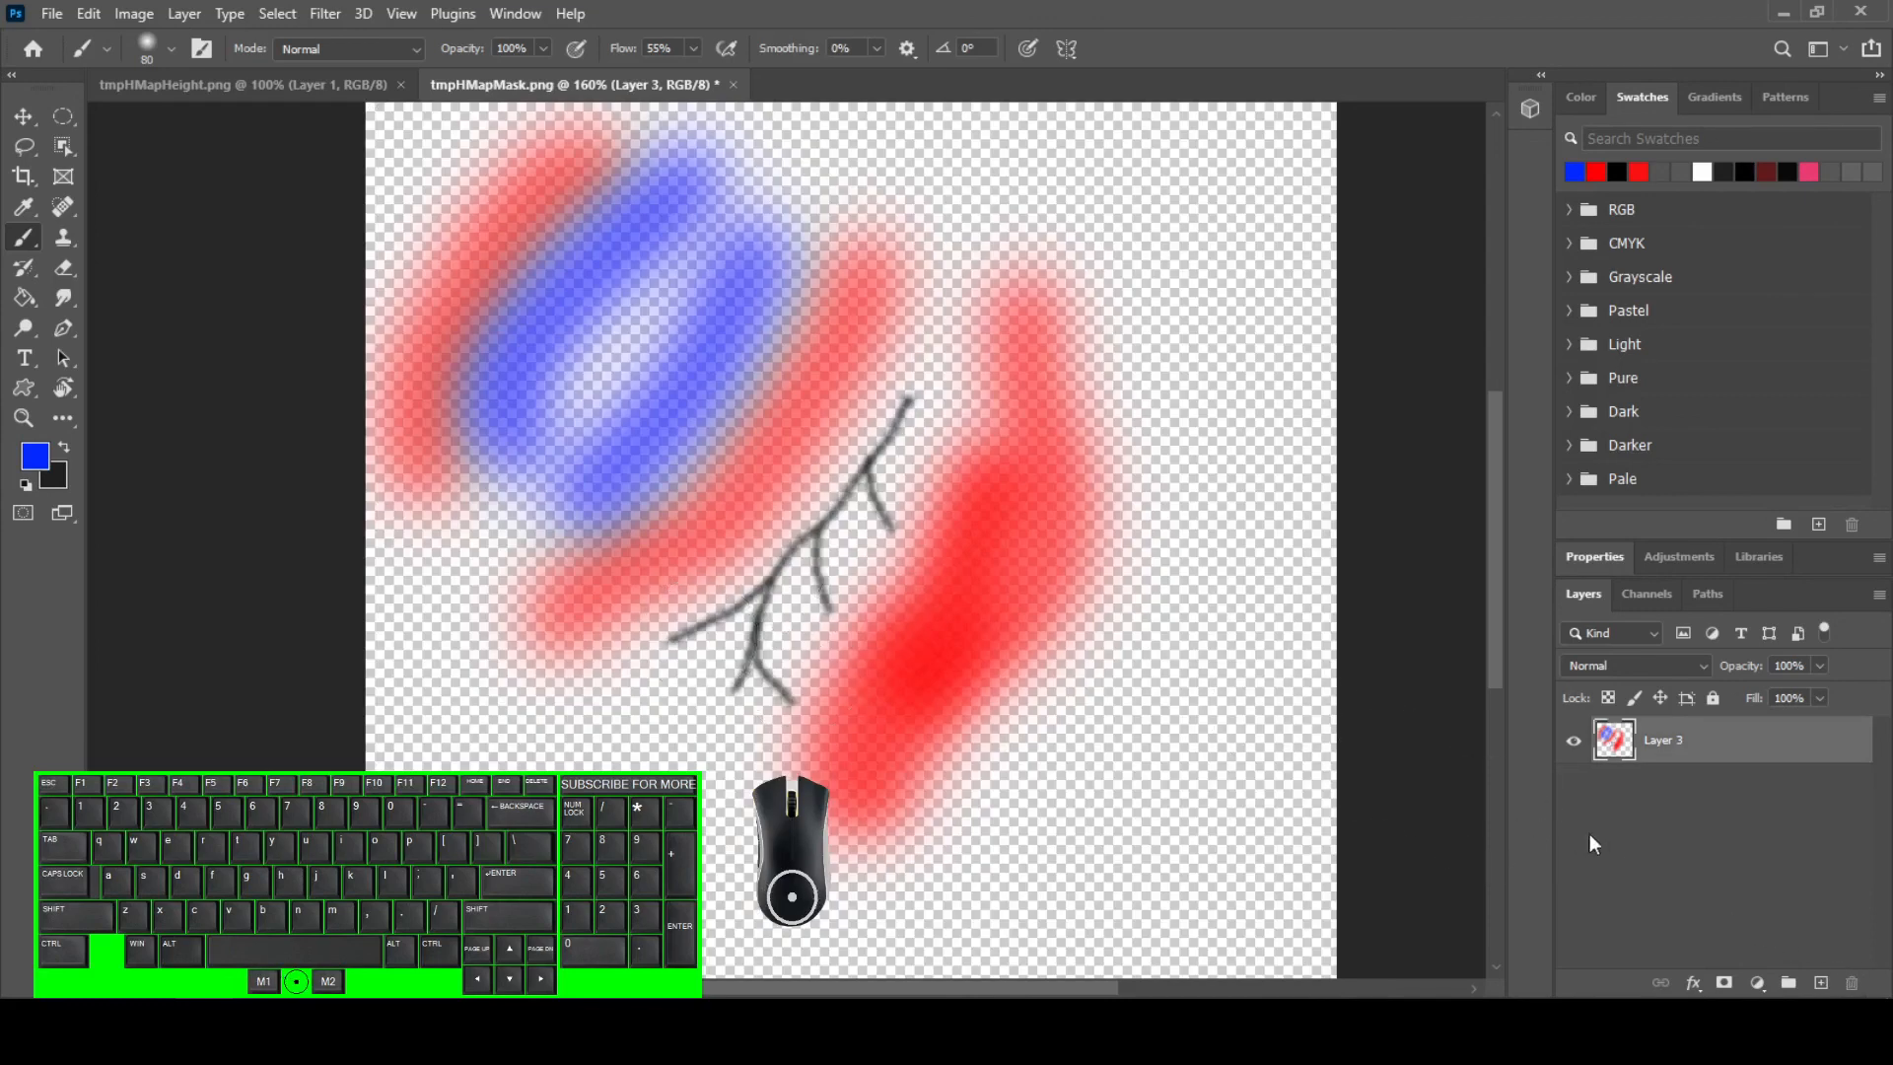
key("ctrl+s")
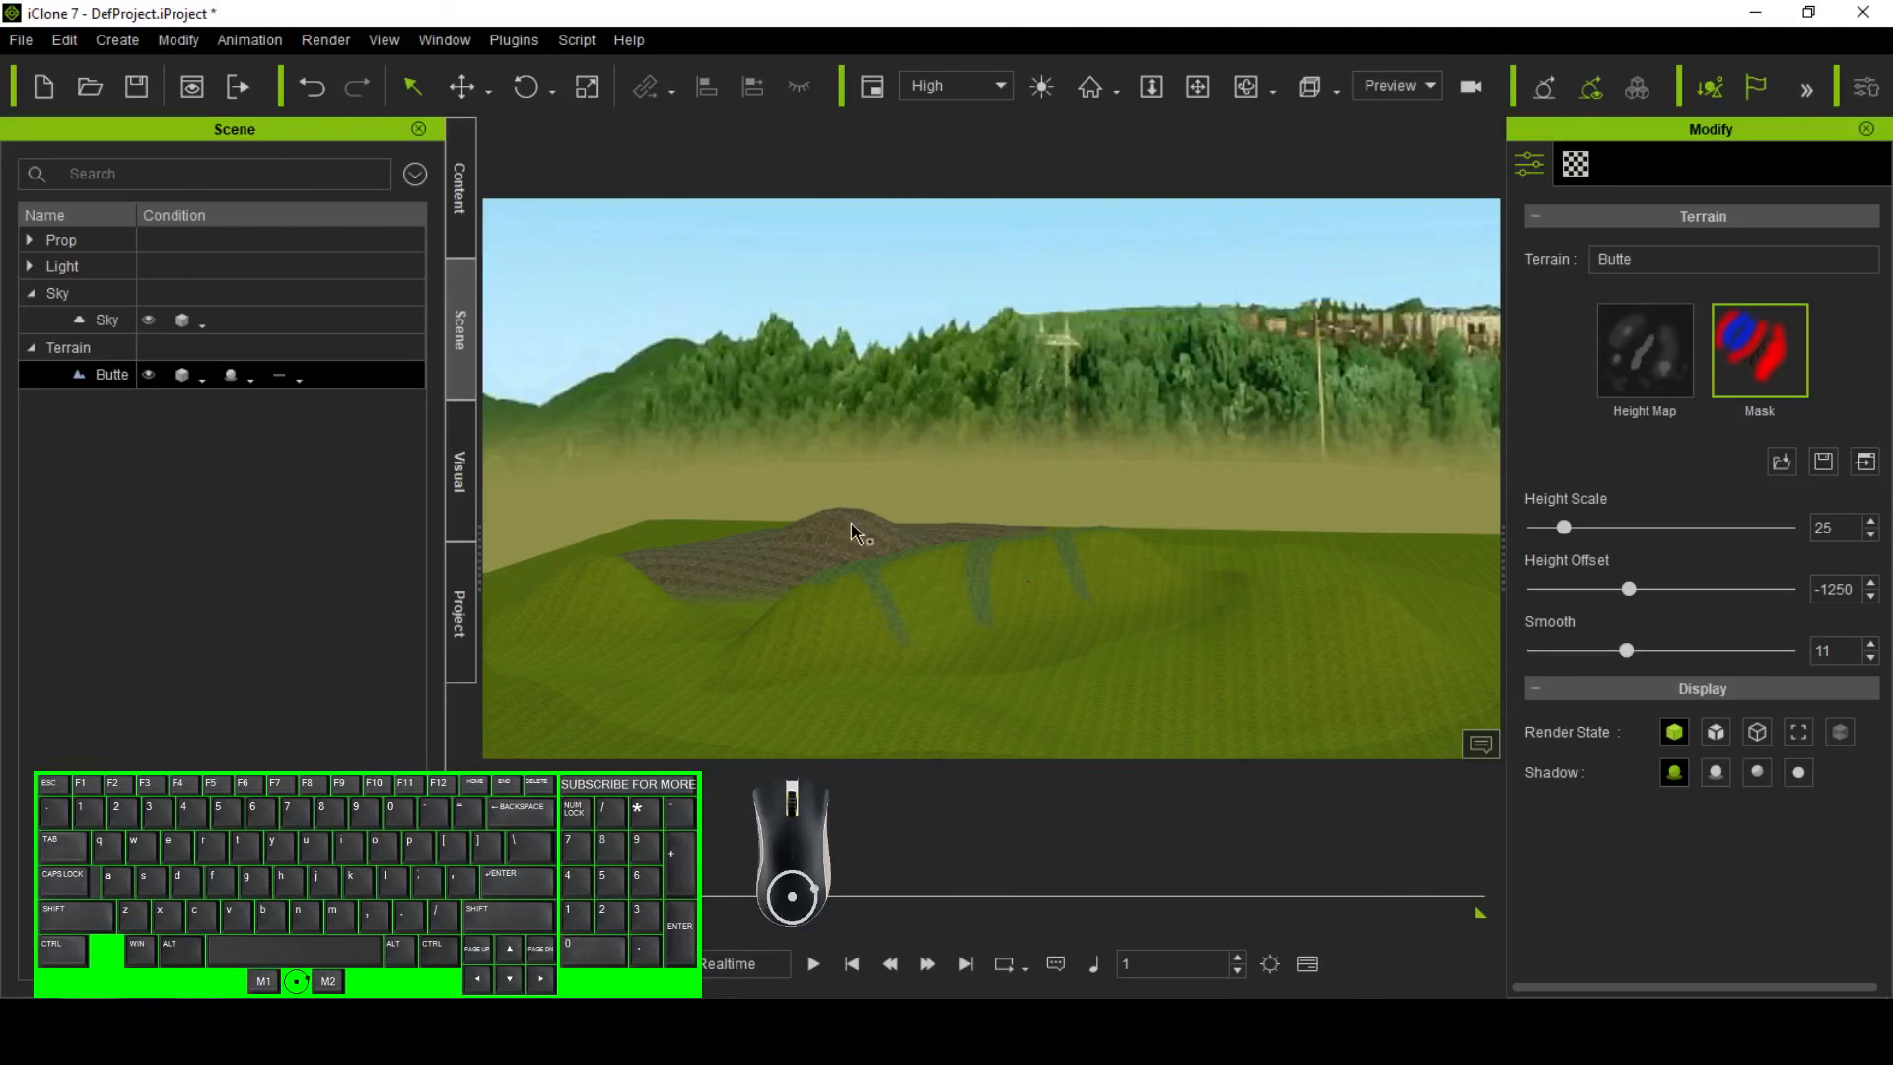
- Switch back to iClone and inspect the masked materials on the Butte terrain's ridge from a higher angle
left_click_drag(908, 577, 996, 655)
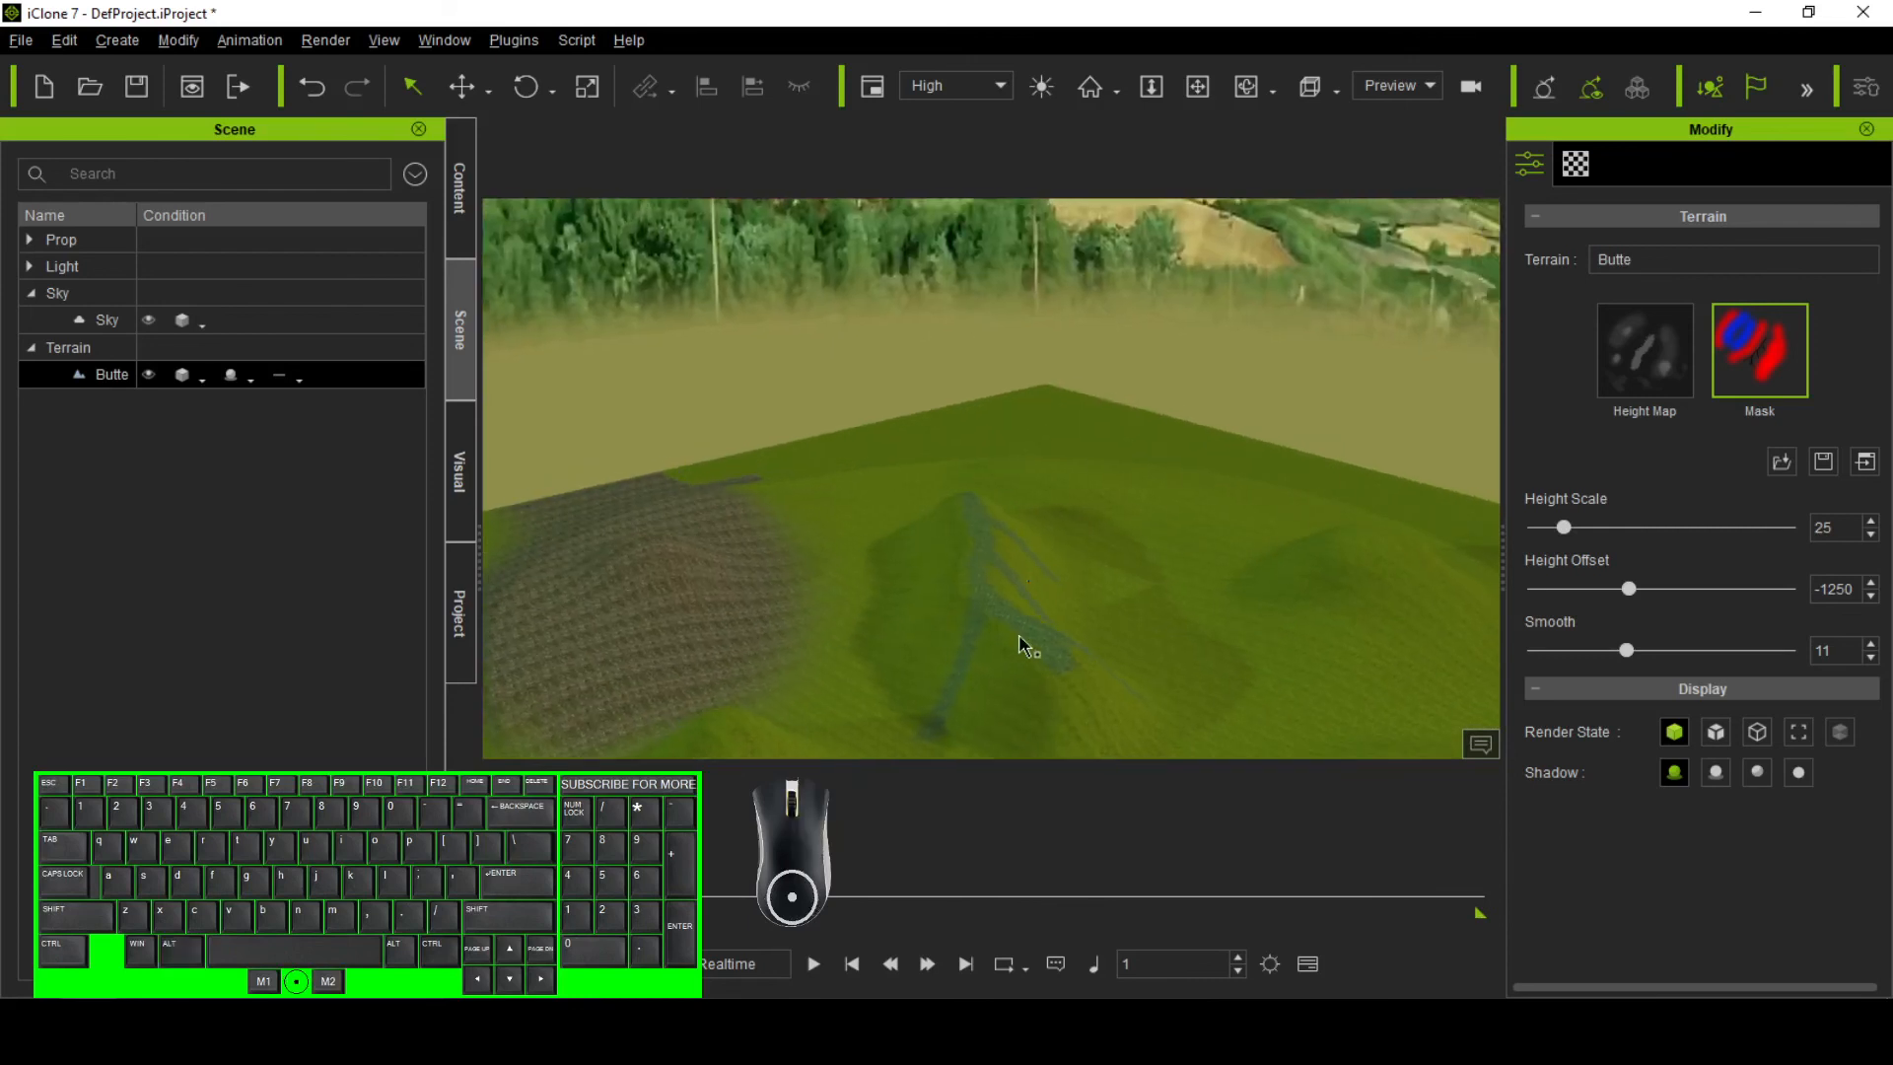